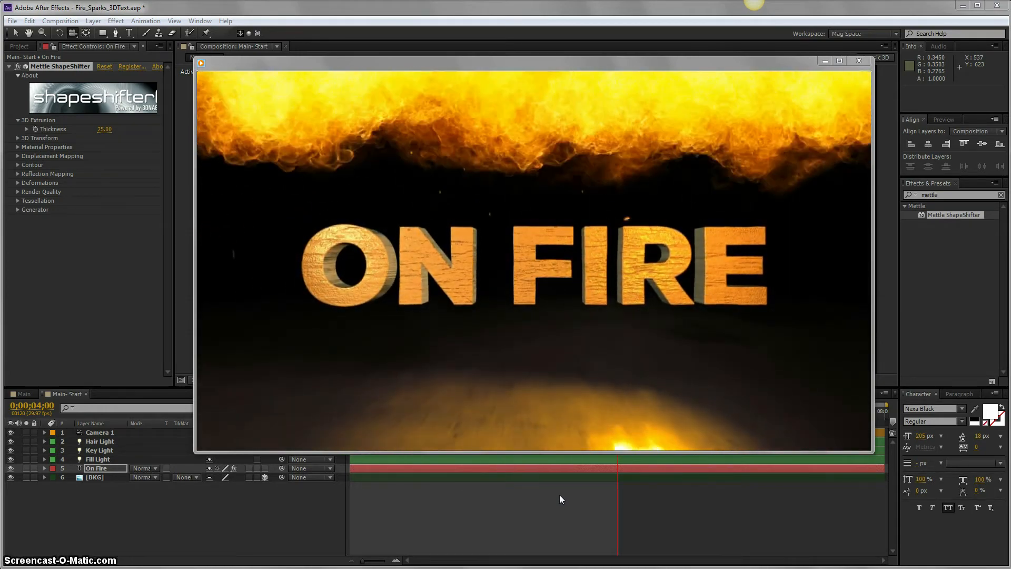
Pause the FireSparks3DText video and switch to the browser to look over the Mettle ShapeShifter AE tutorials page.
mouse_move(541, 419)
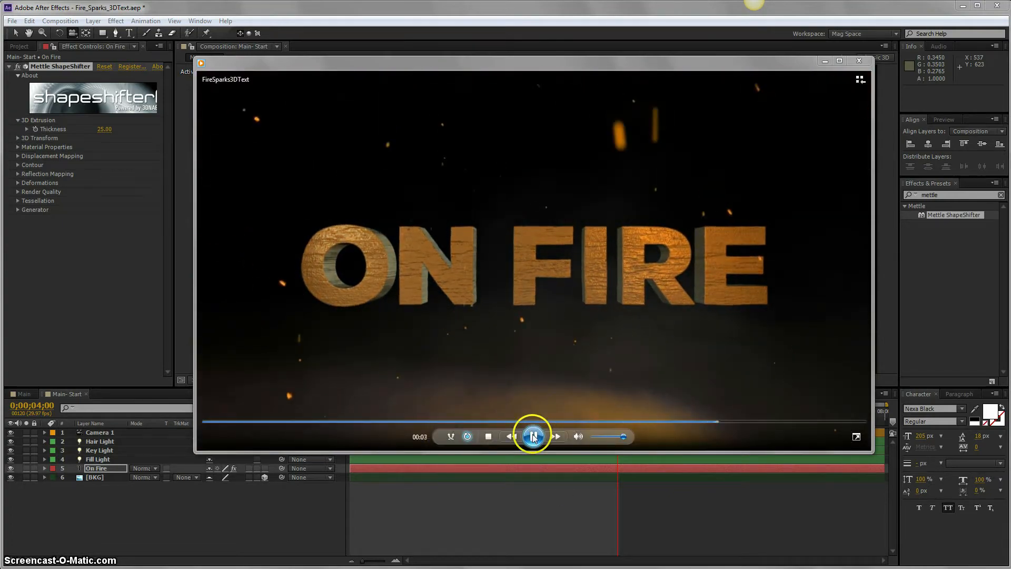
left_click(533, 437)
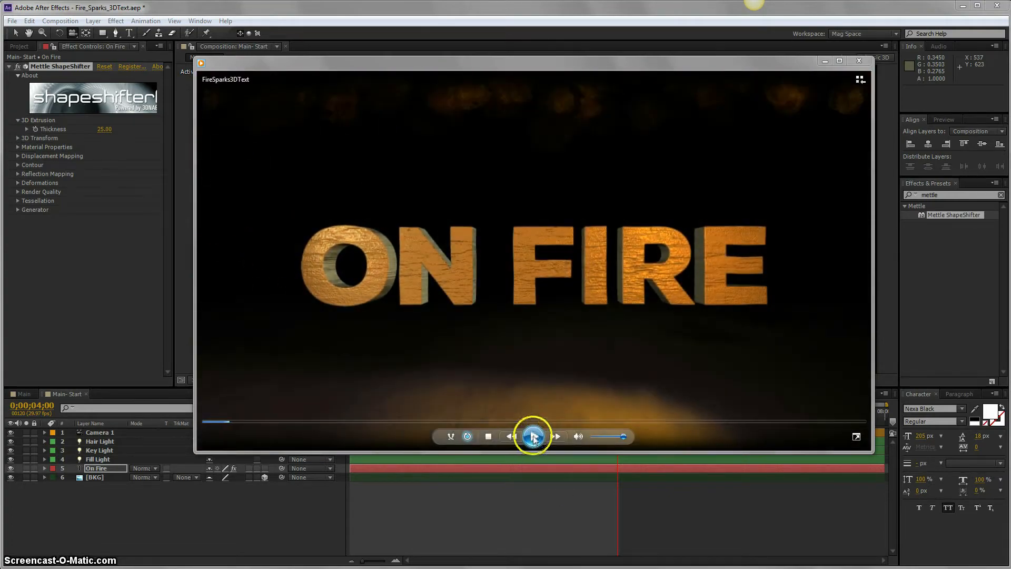
left_click(296, 568)
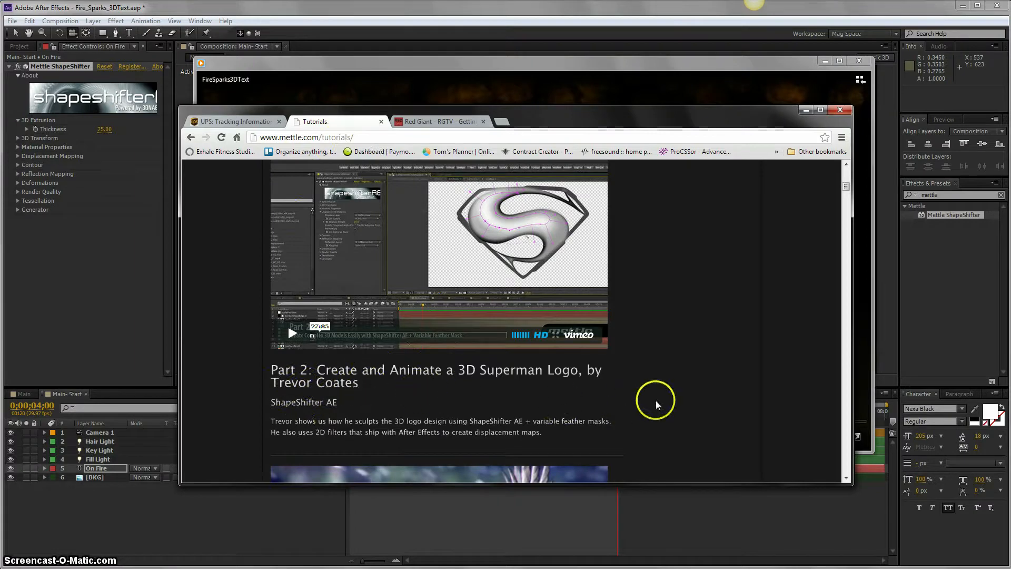
scroll(655, 401, "up", 2)
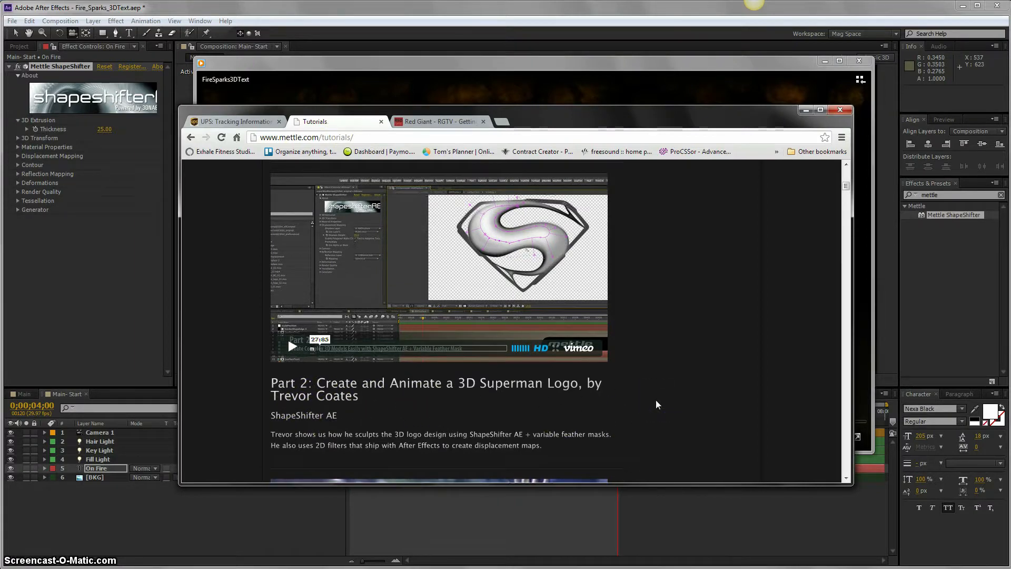
scroll(655, 403, "down", 2)
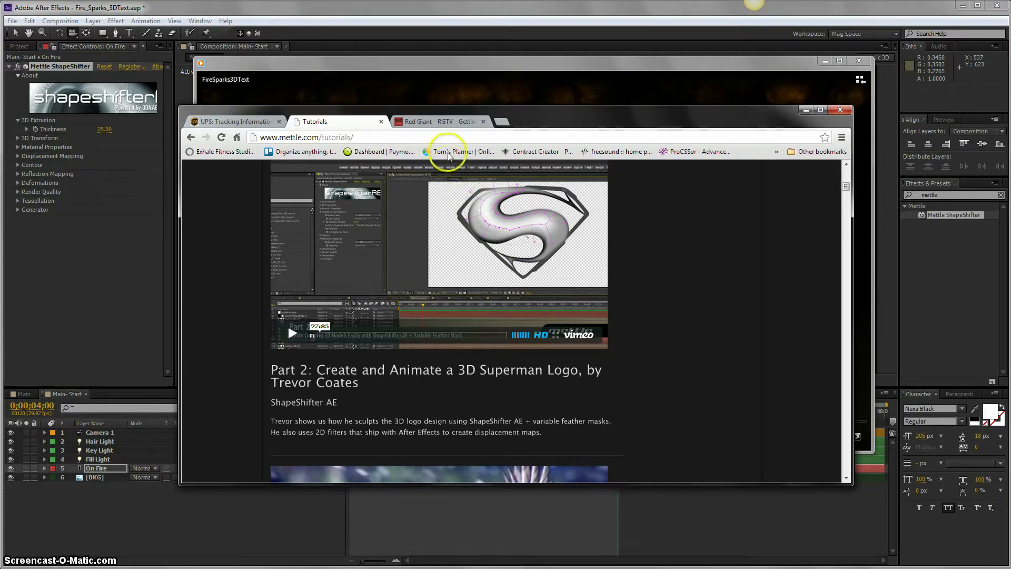
Browse the Red Giant getting-started videos for the Trapcode Particular 2 lessons.
left_click(446, 122)
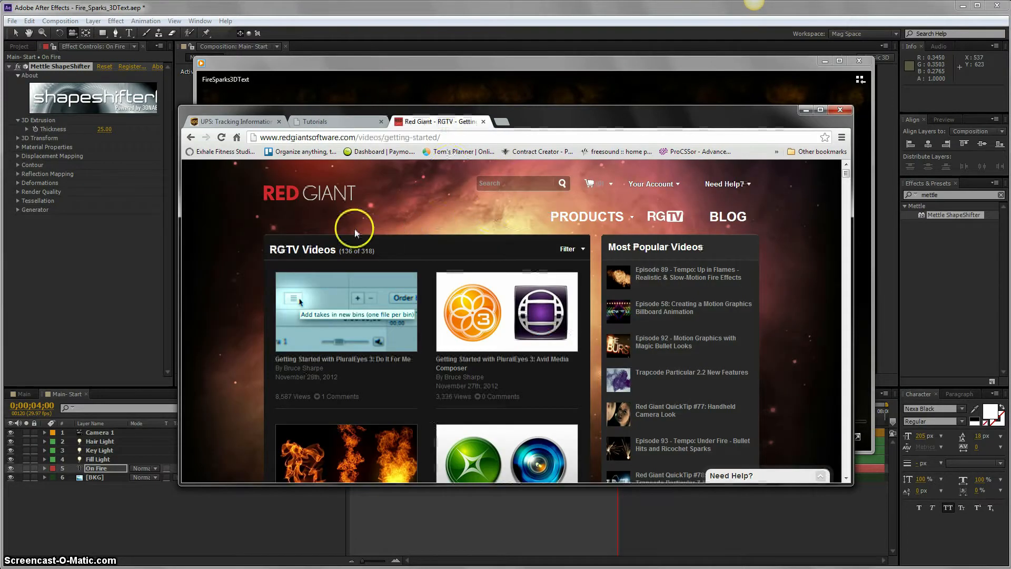
scroll(279, 276, "down", 4)
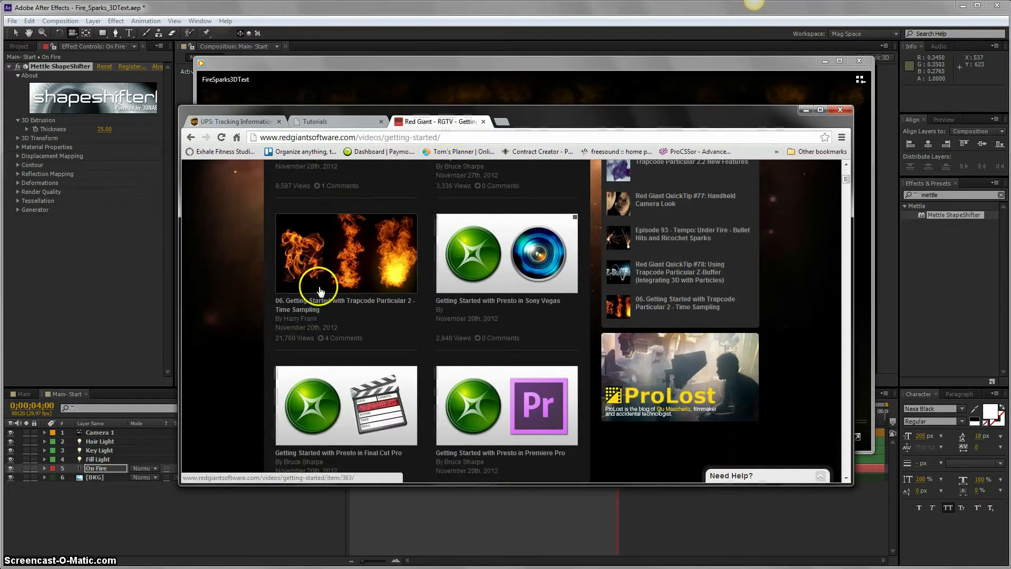
scroll(257, 319, "down", 6)
scroll(257, 320, "down", 6)
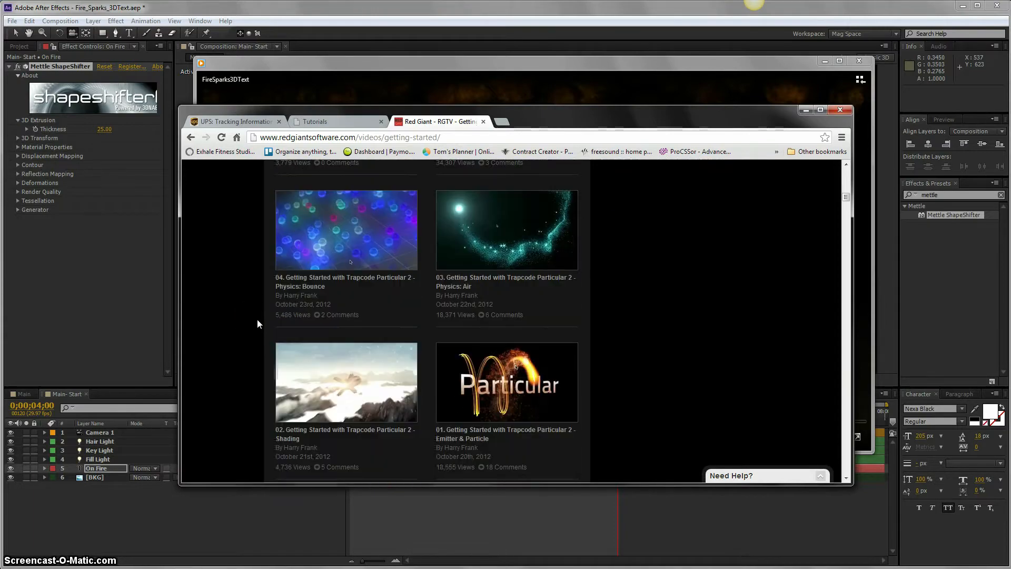
scroll(257, 319, "up", 15)
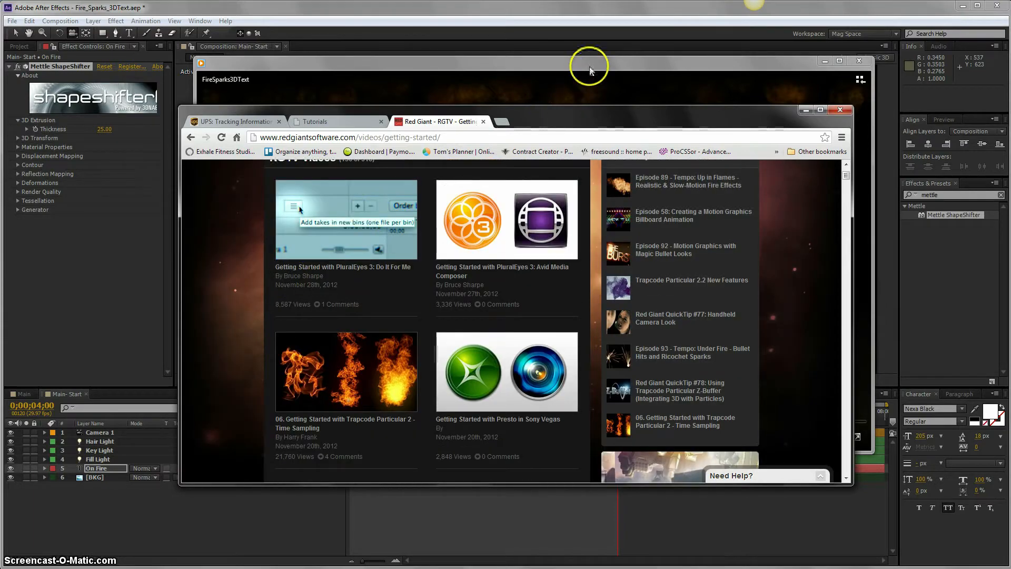
Switch back to After Effects and examine the Main- Start scene through Custom View 1, returning to the Active Camera view.
left_click(599, 11)
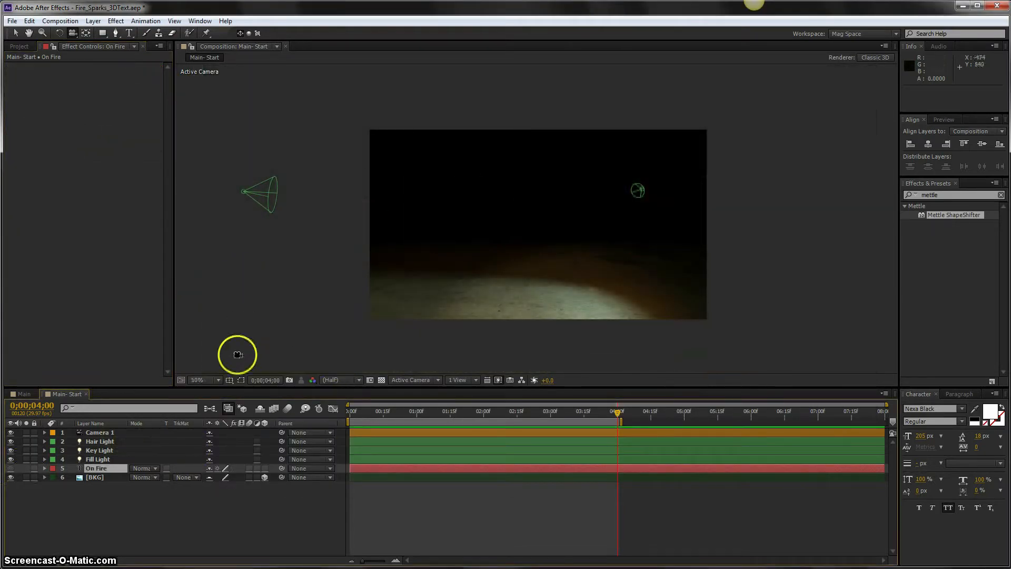
left_click(19, 47)
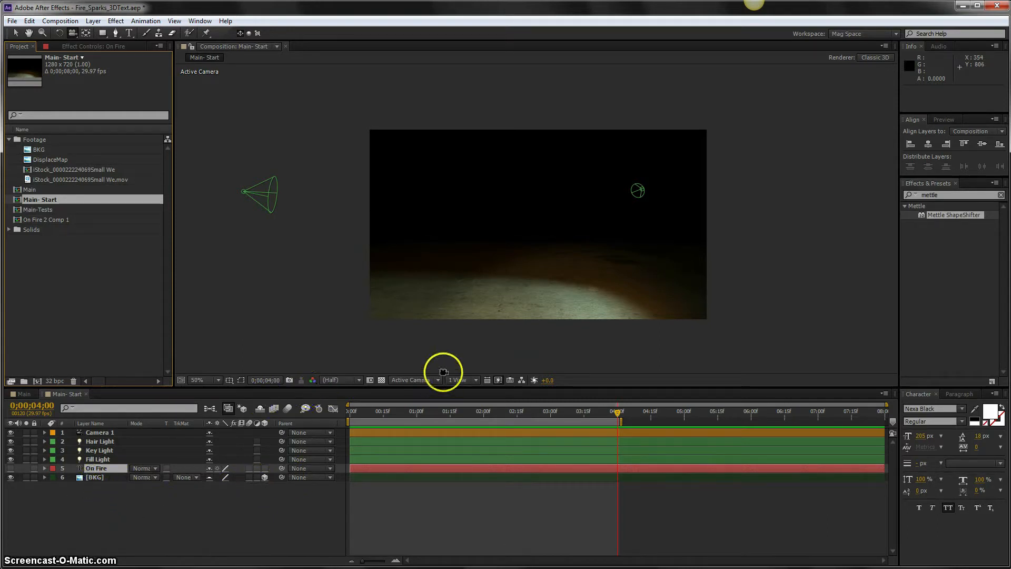
left_click(460, 380)
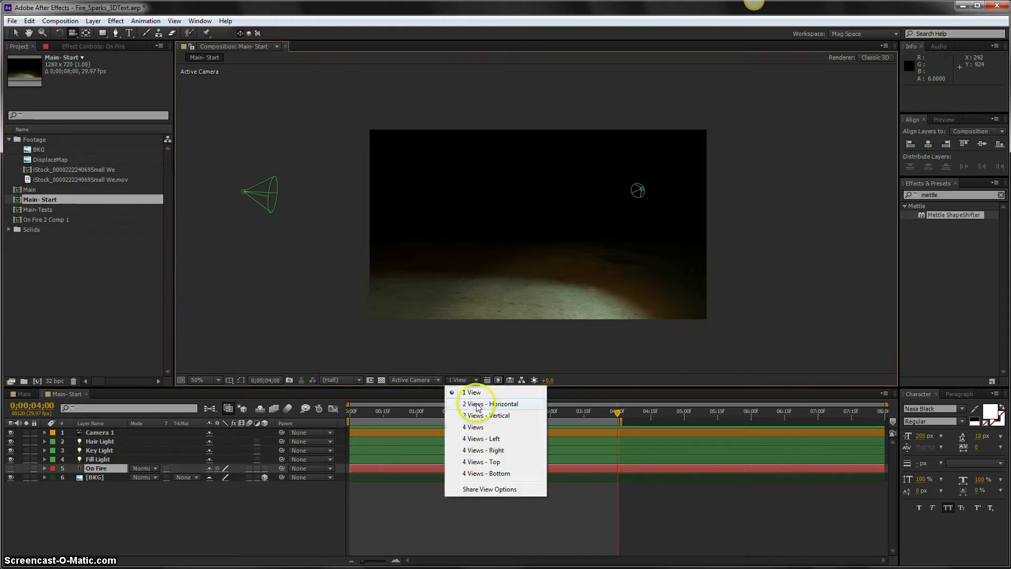
left_click(417, 384)
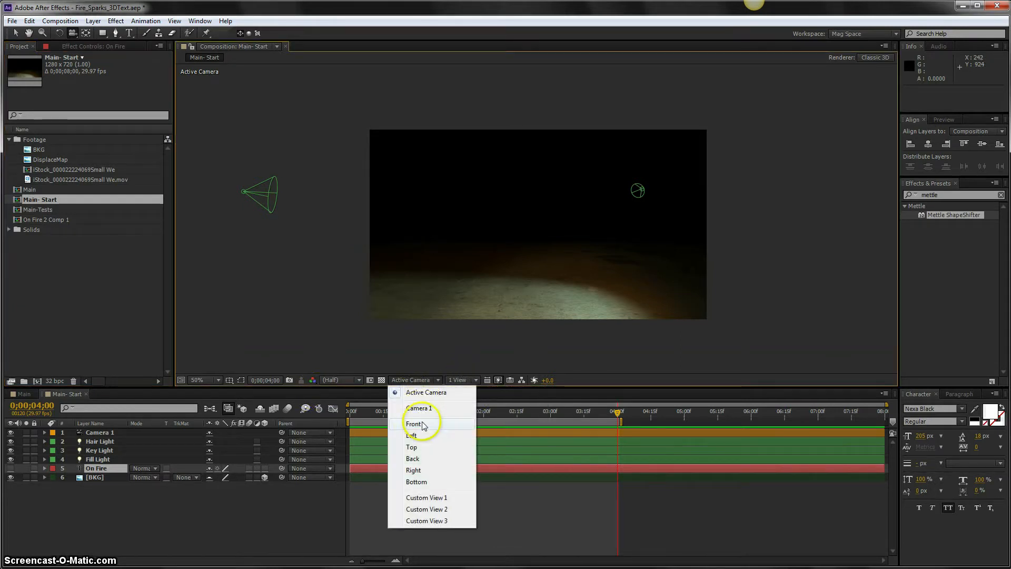
left_click(414, 497)
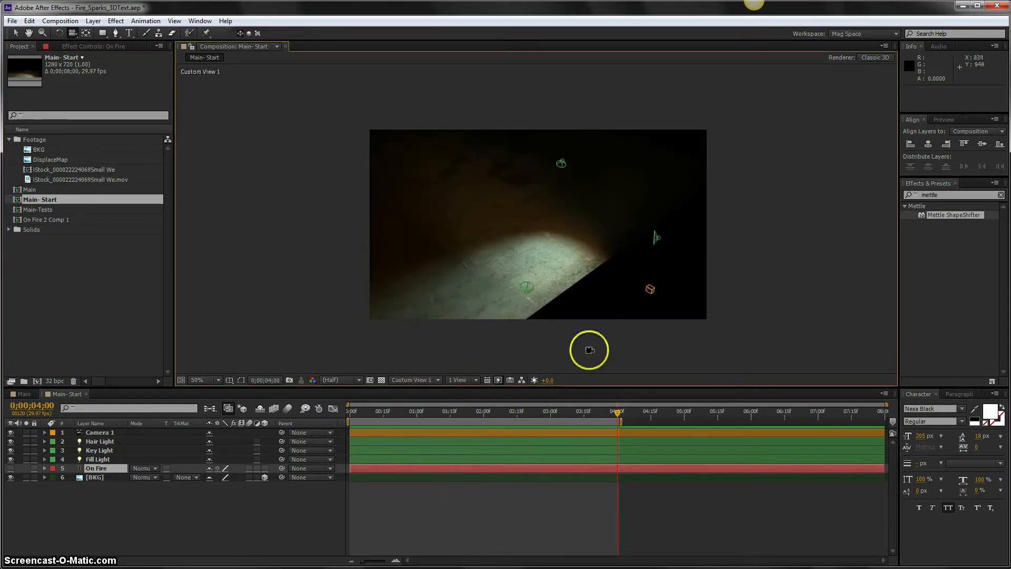
left_click(419, 384)
left_click(417, 390)
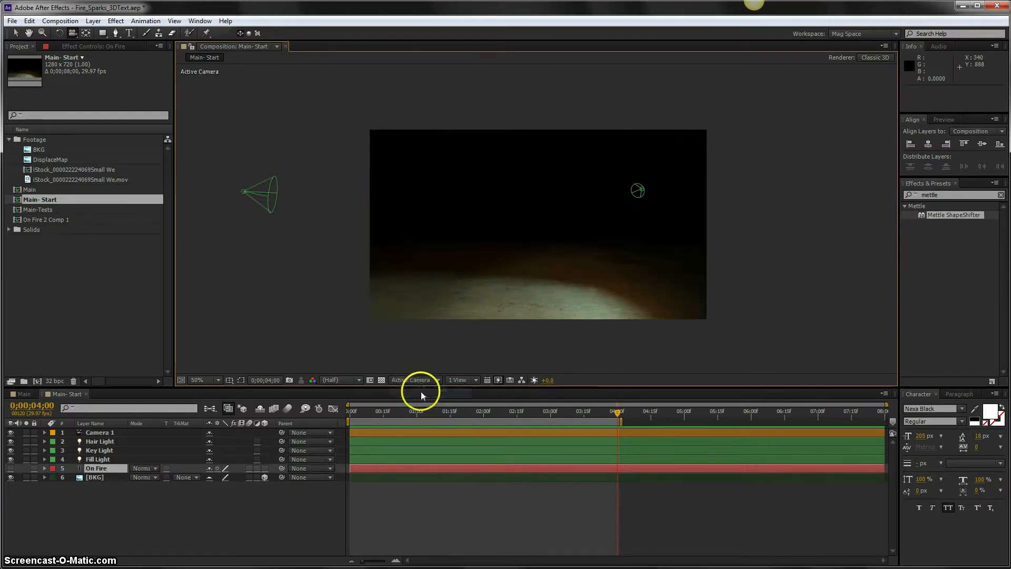
Make the On Fire text layer visible and apply the Mettle ShapeShifter effect to it.
left_click(10, 468)
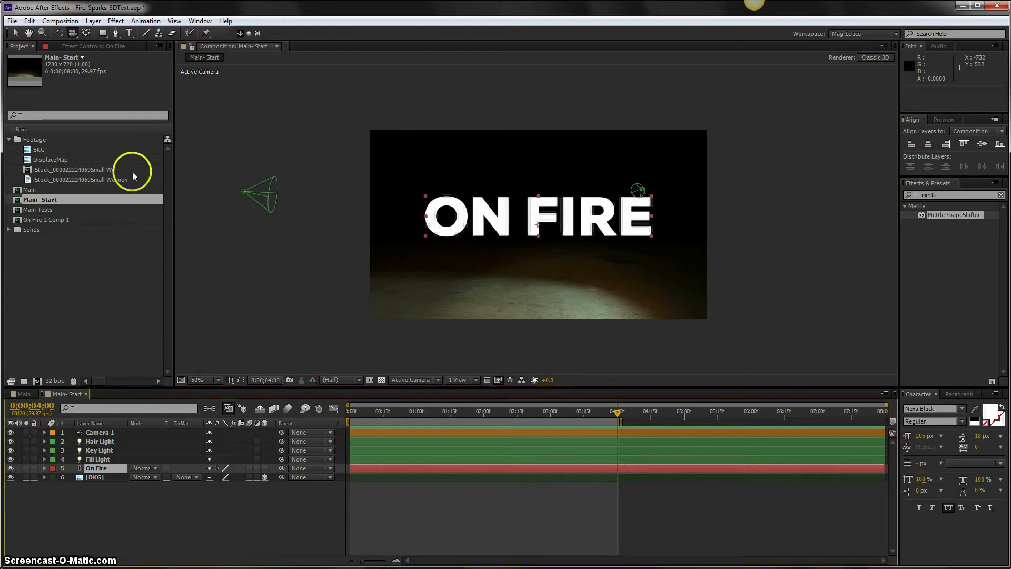
left_click(89, 46)
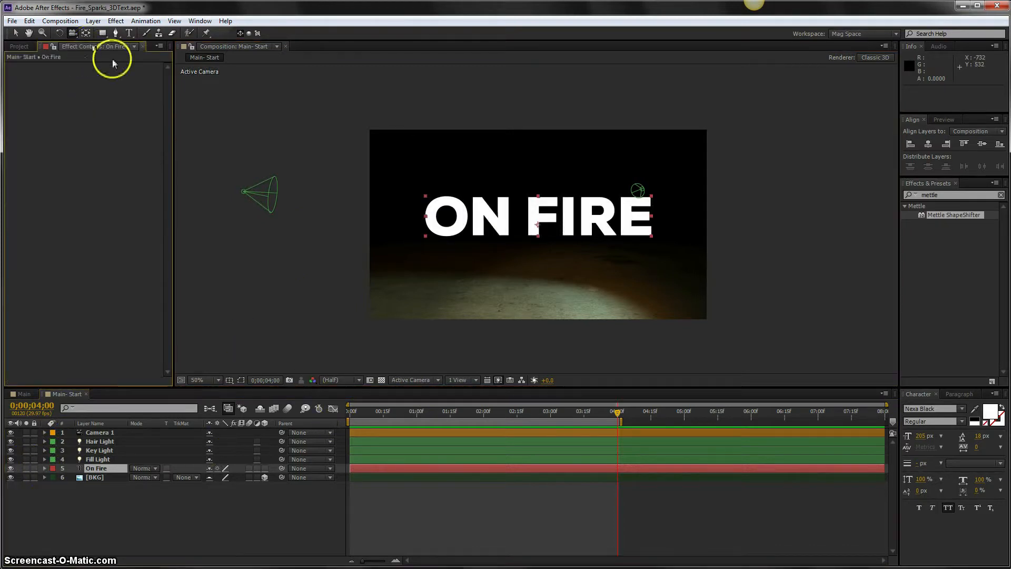
double_click(922, 216)
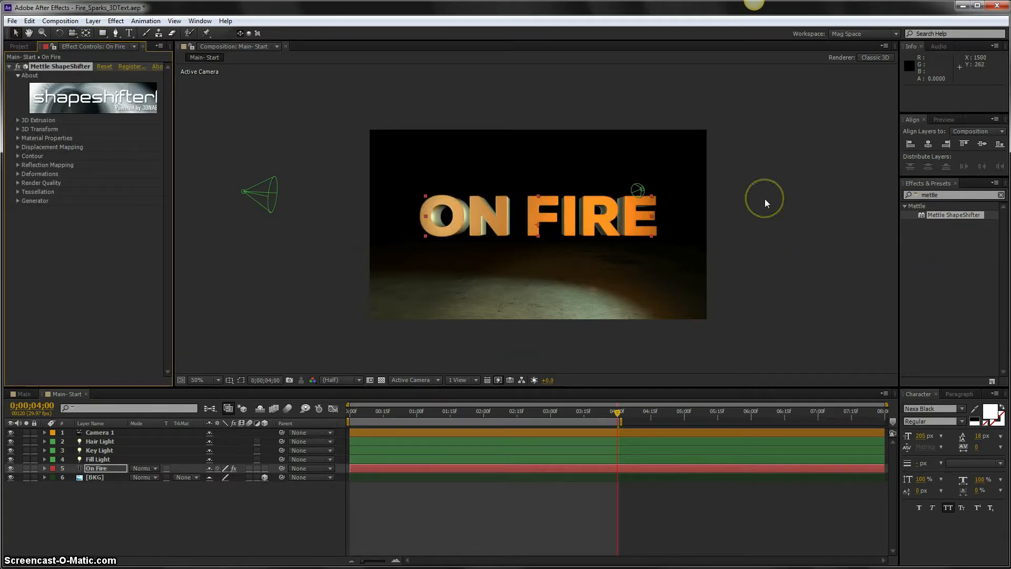
Orbit the camera around the extruded ON FIRE text to inspect it from behind, and undo the last camera orbit.
scroll(586, 222, "up", 1)
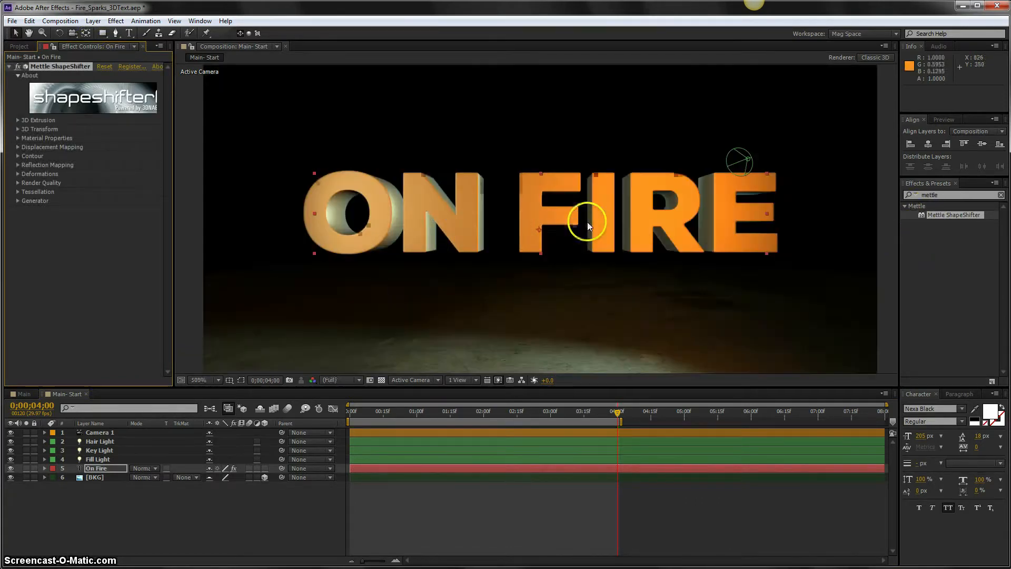
left_click(73, 32)
left_click_drag(316, 185, 751, 189)
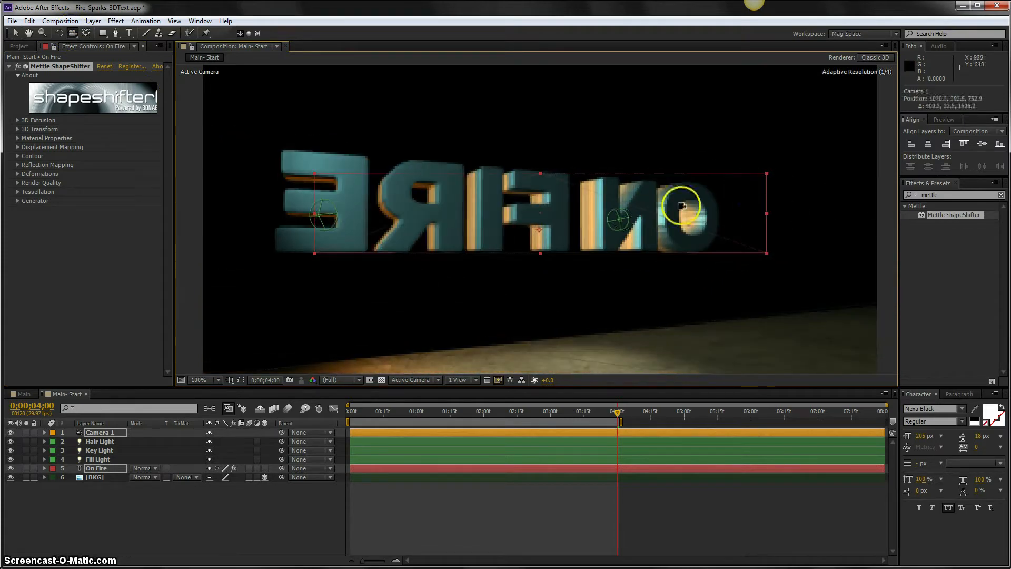
left_click_drag(406, 203, 620, 210)
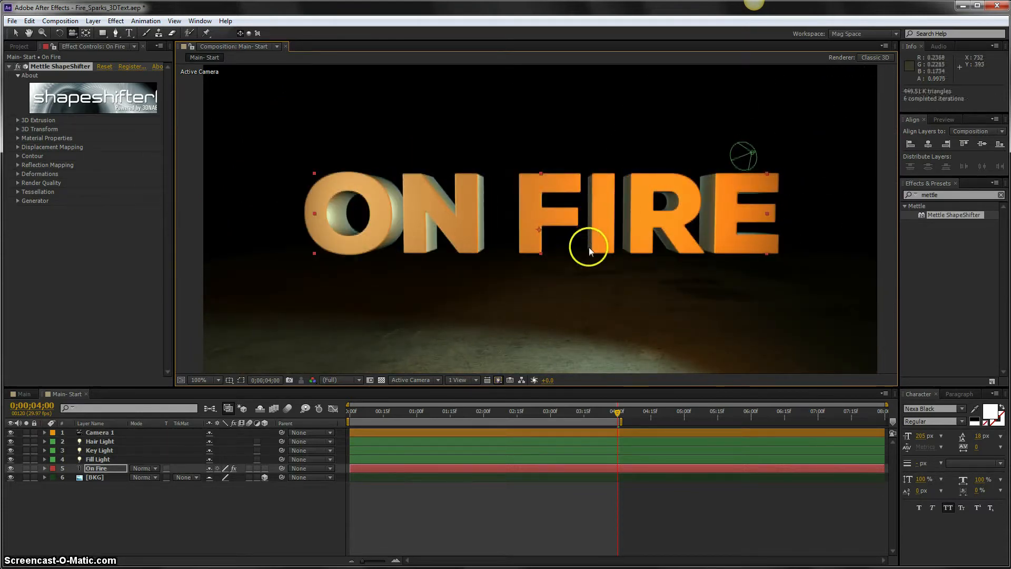
key("ctrl+z")
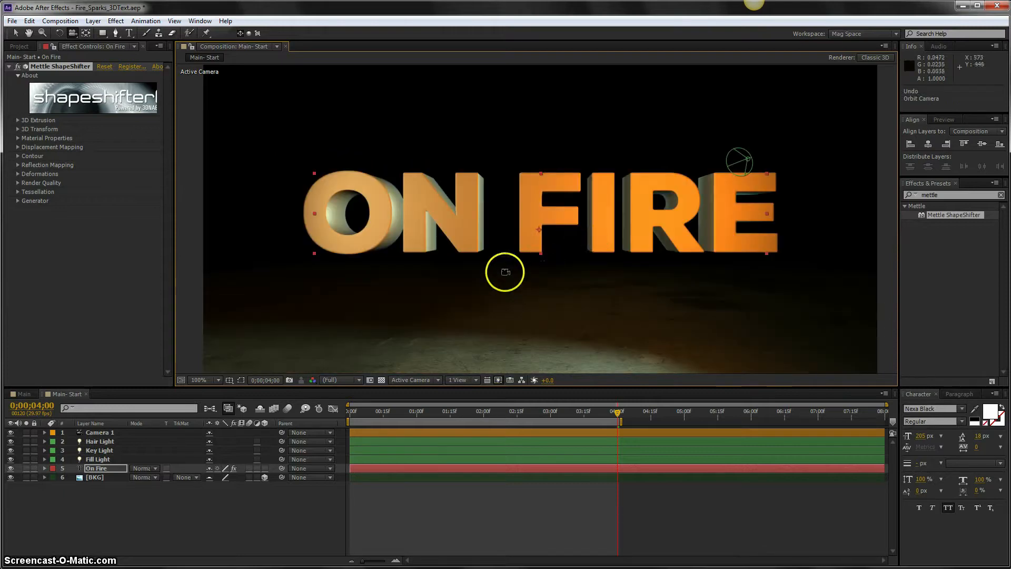
key("comma")
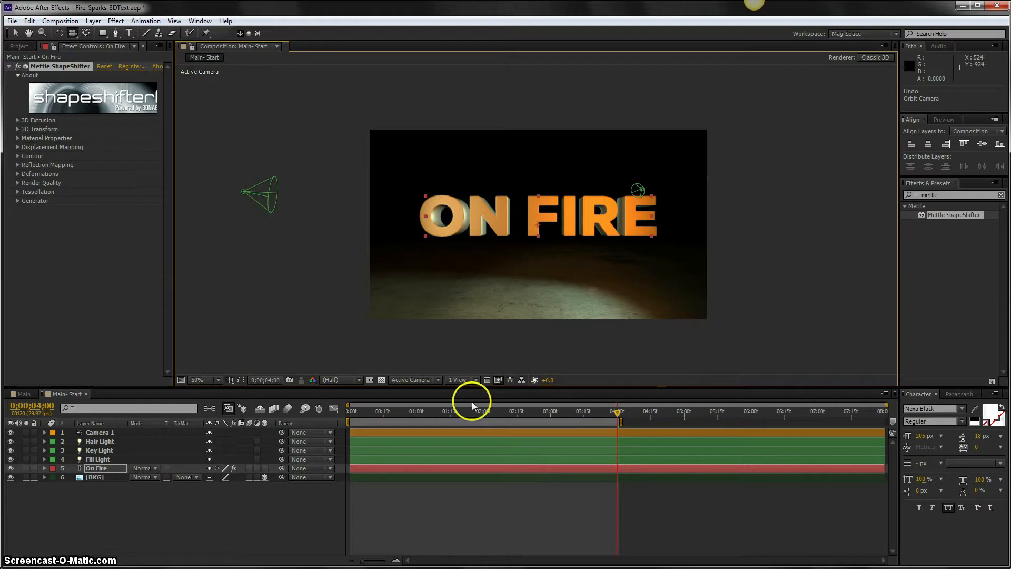
Set the 3D Extrusion Thickness of the On Fire text to 25.
left_click(17, 121)
left_click(98, 131)
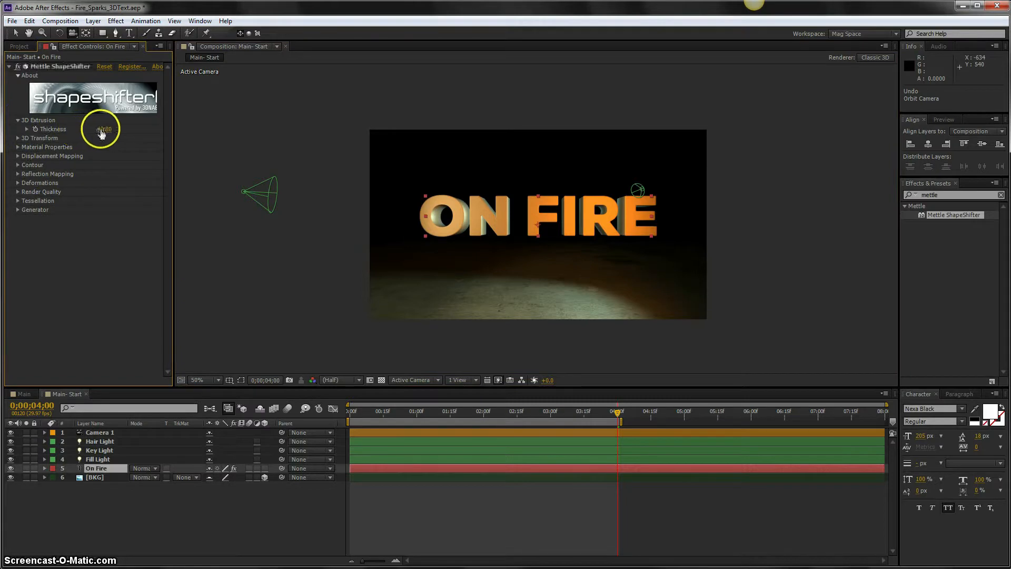
type("2")
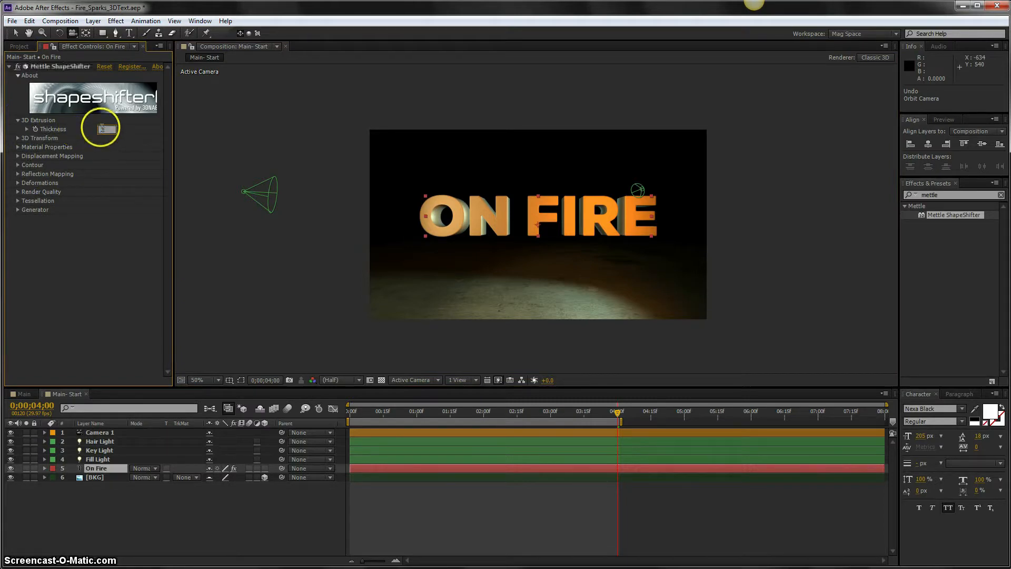
type("5")
key("Return")
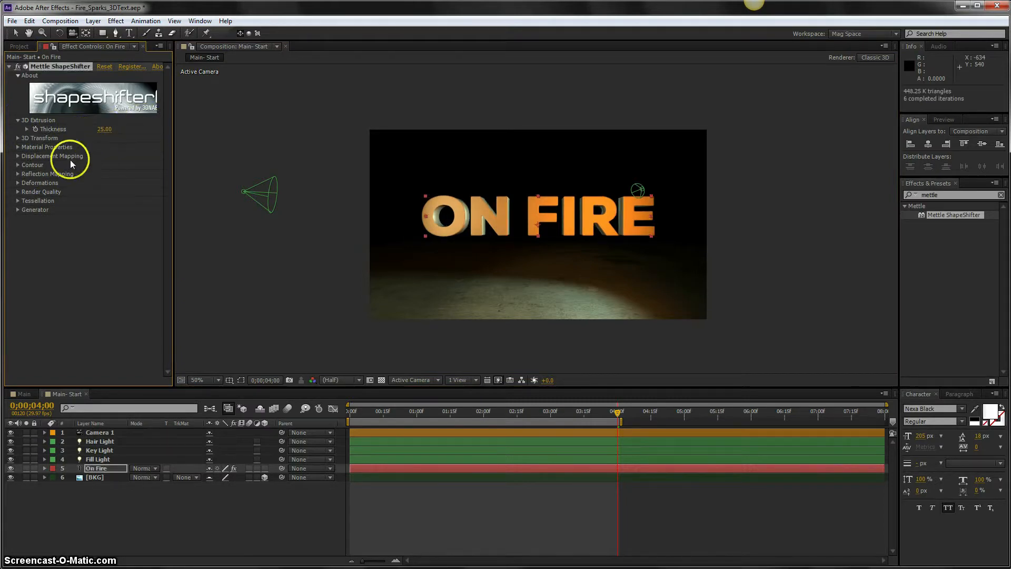
left_click(19, 120)
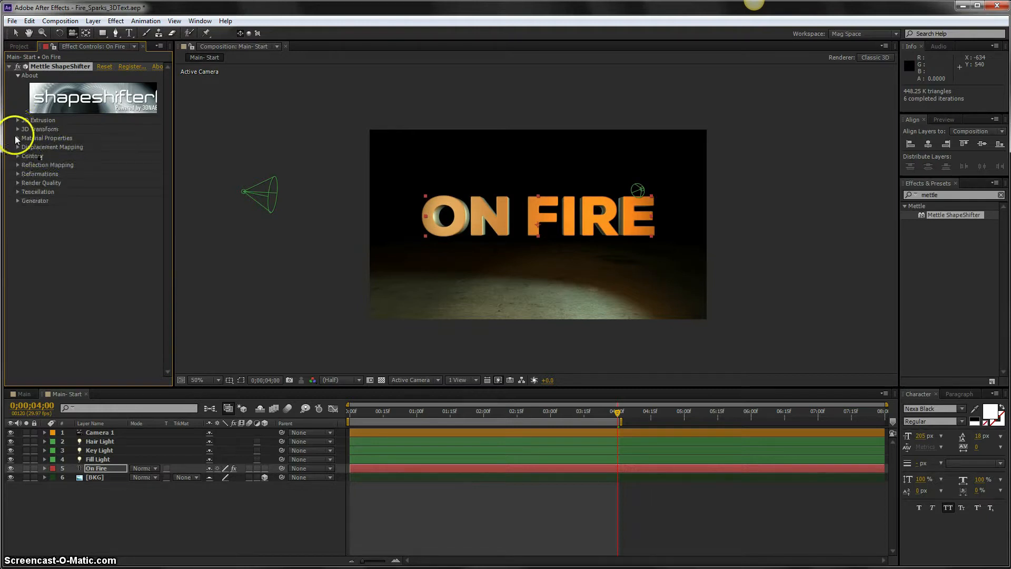
Expand ShapeShifter's Displacement Mapping settings and preview the DisplaceMap footage image, closing the preview after viewing it.
left_click(18, 148)
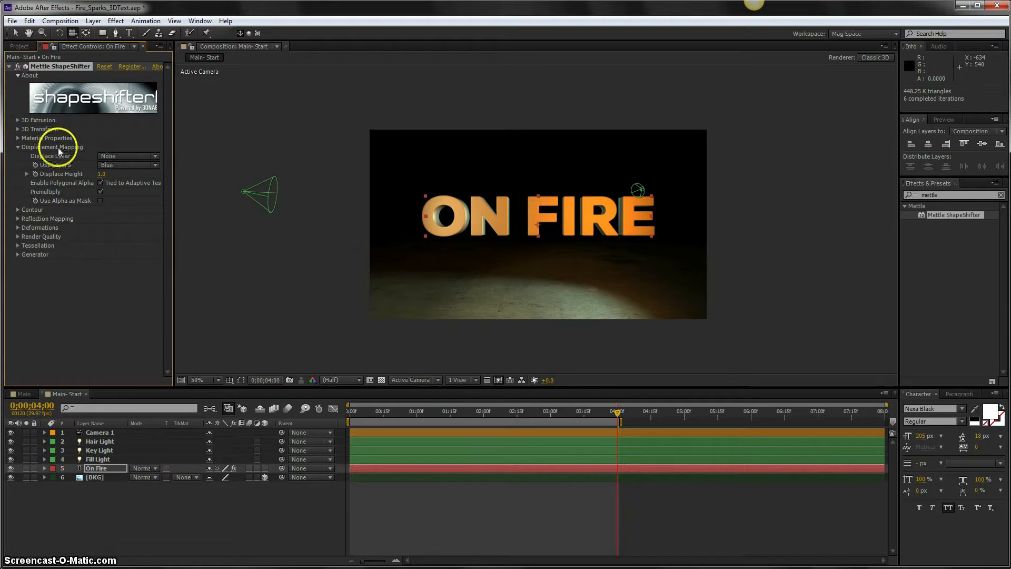
left_click(18, 46)
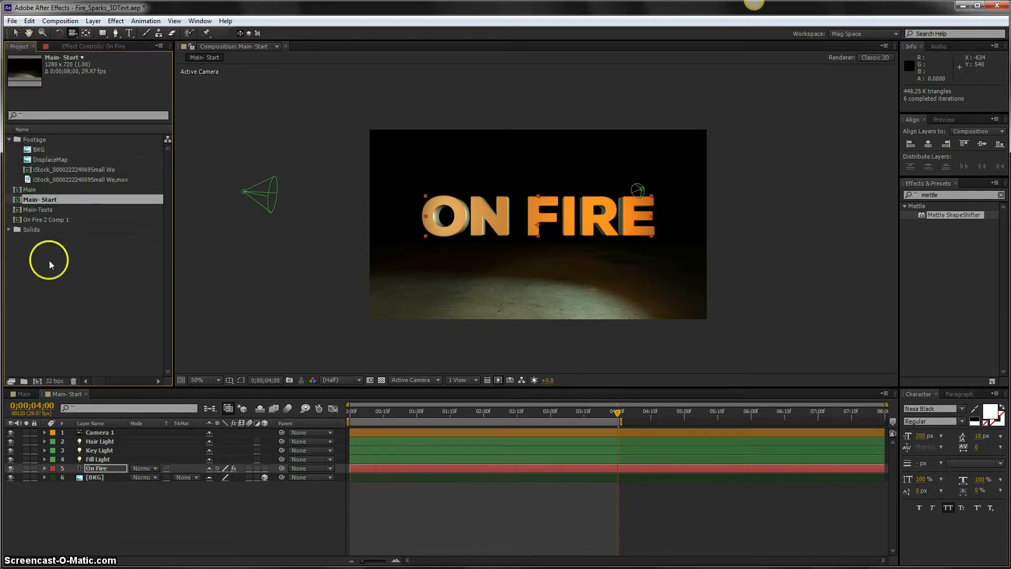
left_click(28, 160)
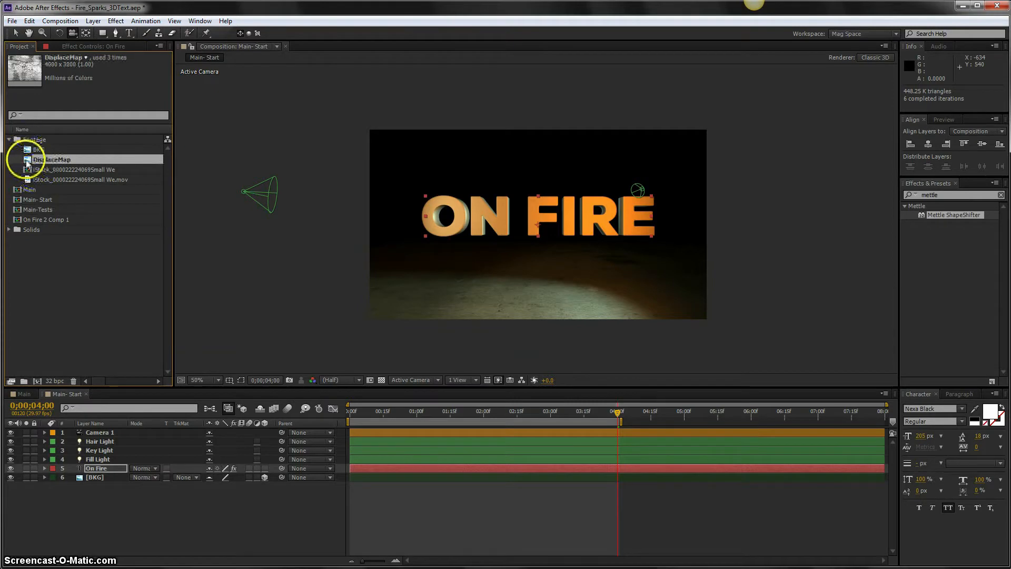
double_click(27, 164)
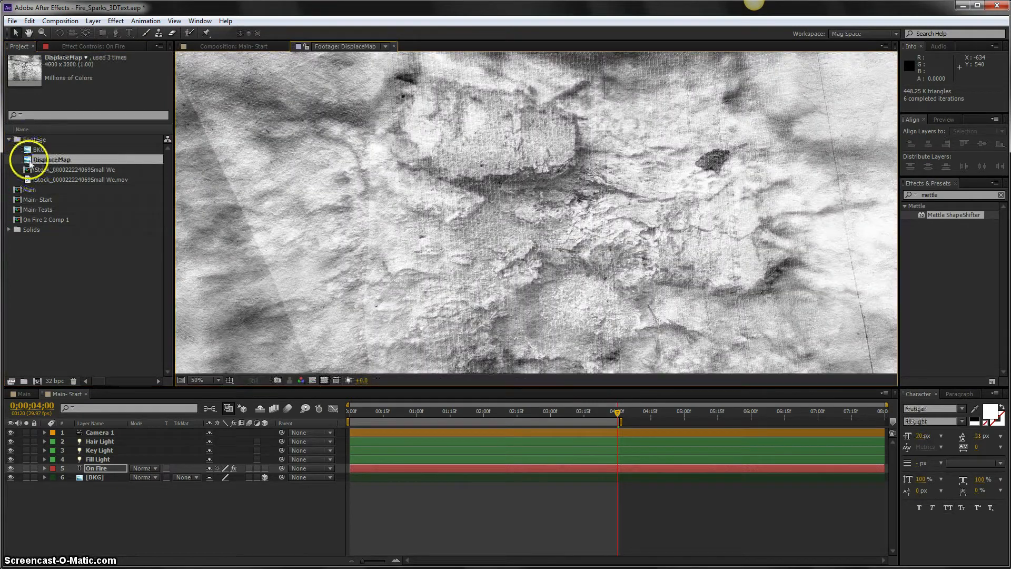
left_click(395, 47)
Add the DisplaceMap image to the Main- Start composition beneath the BKG layer and hide it.
left_click(54, 159)
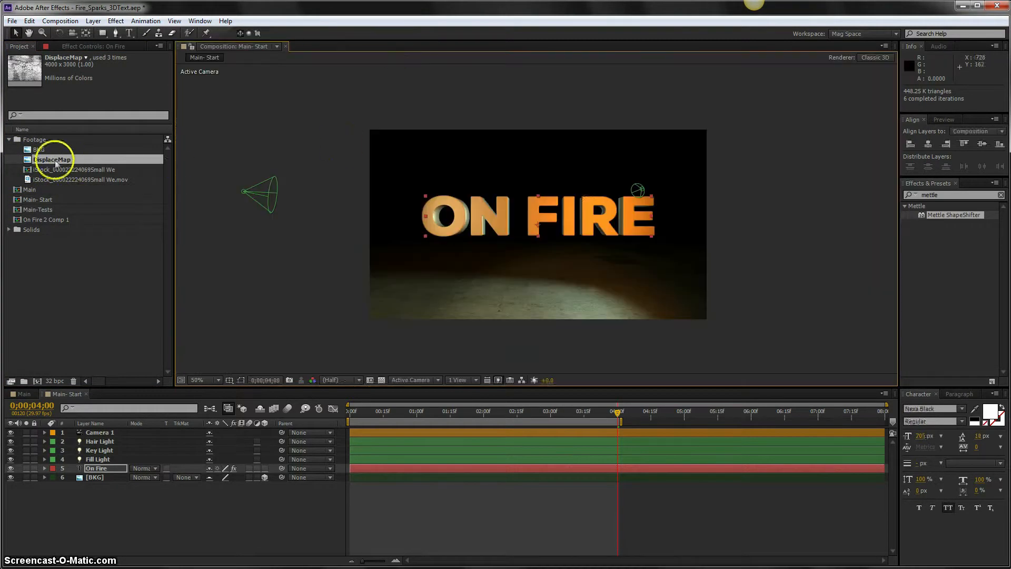
left_click_drag(52, 161, 86, 493)
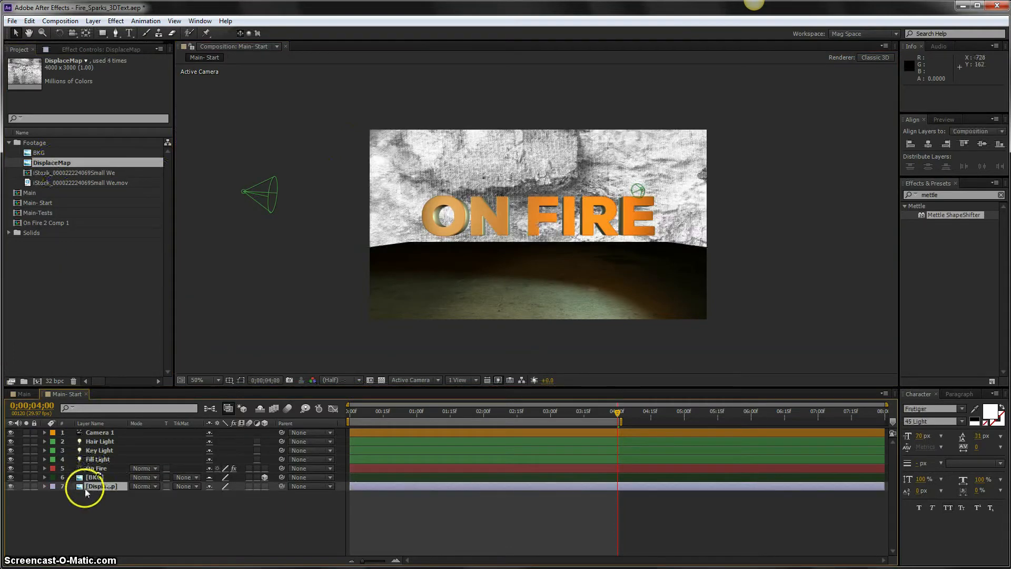
left_click(11, 486)
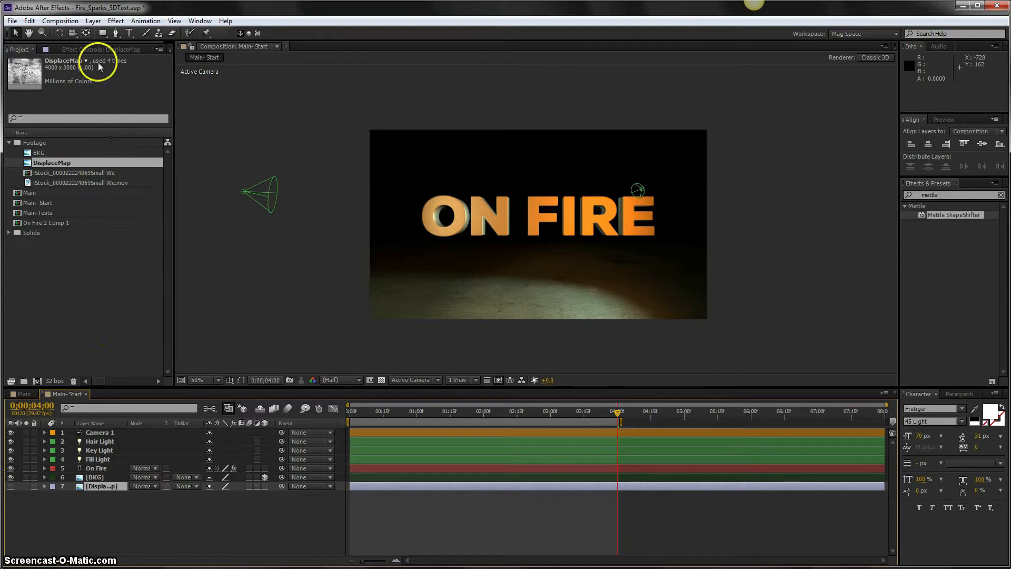
Choose the DisplaceMap layer as the Displace Layer in ShapeShifter's Displacement Mapping settings for the On Fire text.
left_click(101, 48)
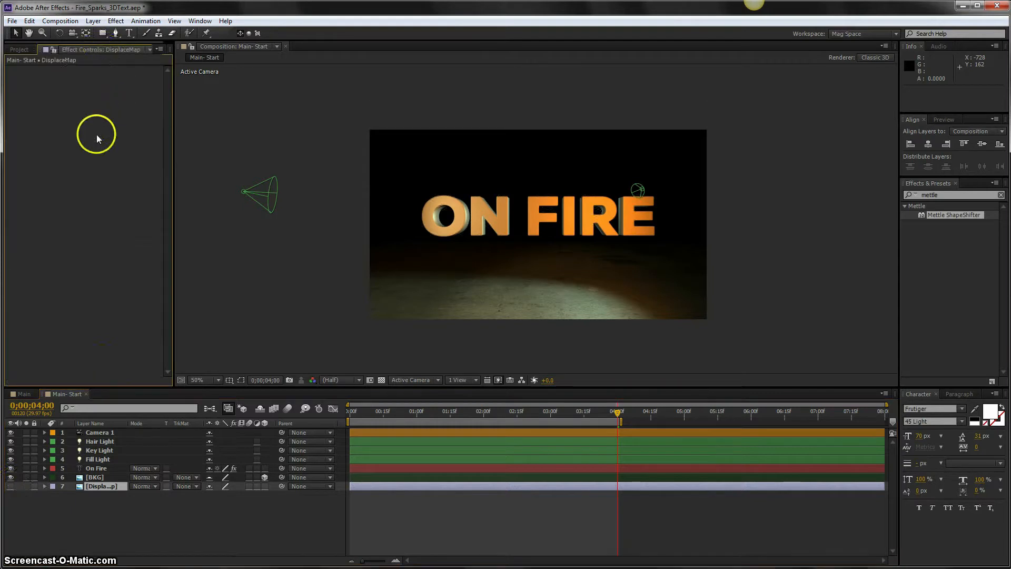
left_click(99, 468)
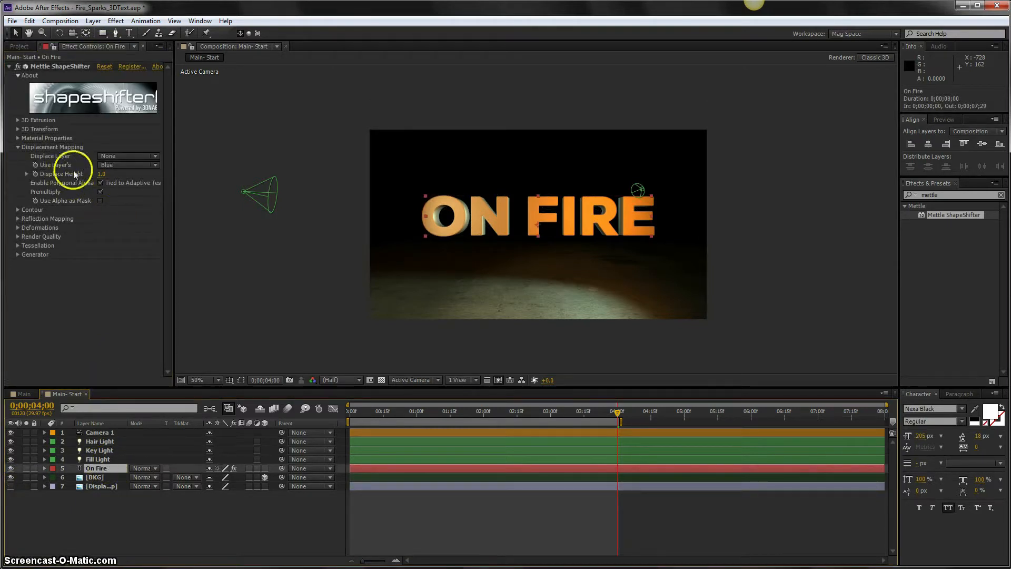
left_click(120, 156)
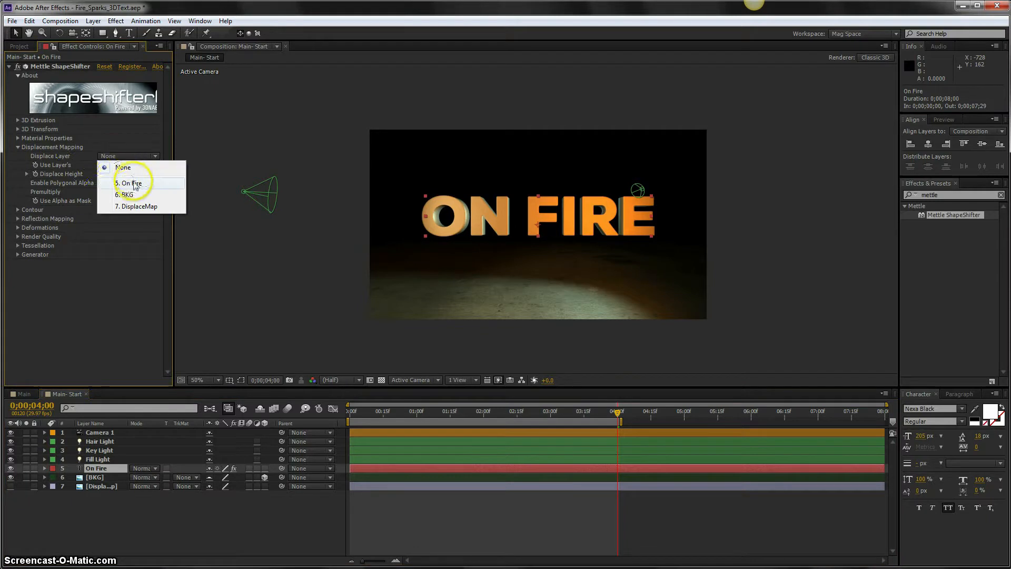
left_click(135, 206)
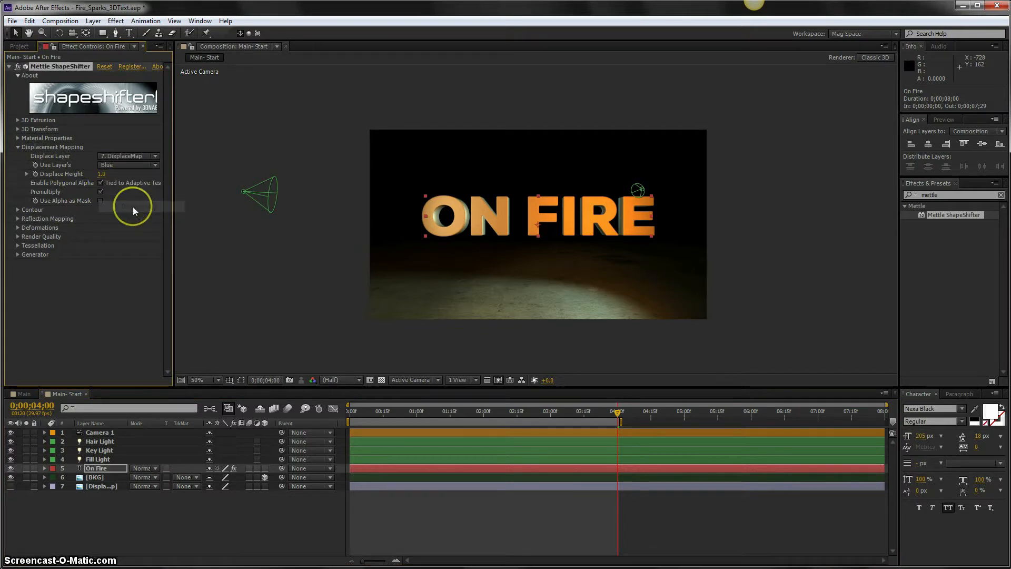
scroll(513, 219, "up", 5)
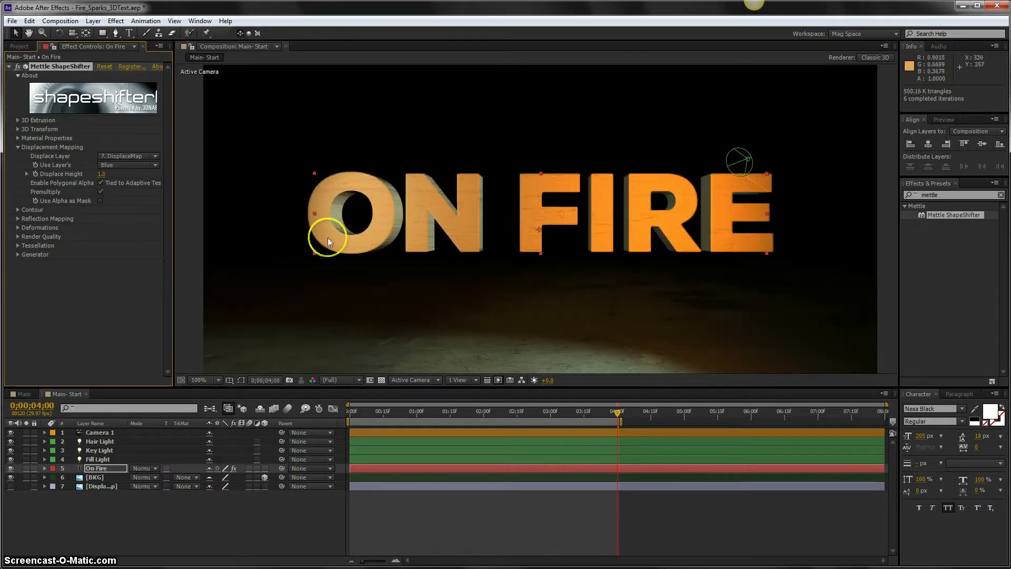
Set the On Fire text's Displace Height to 2.0 and inspect the displaced surface close up.
left_click(101, 174)
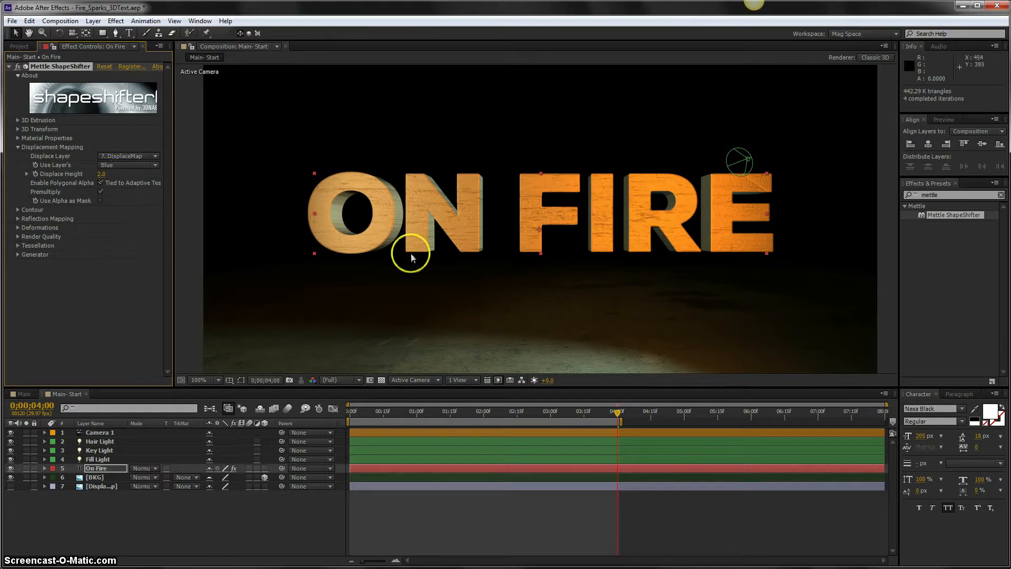
scroll(519, 216, "down", 2)
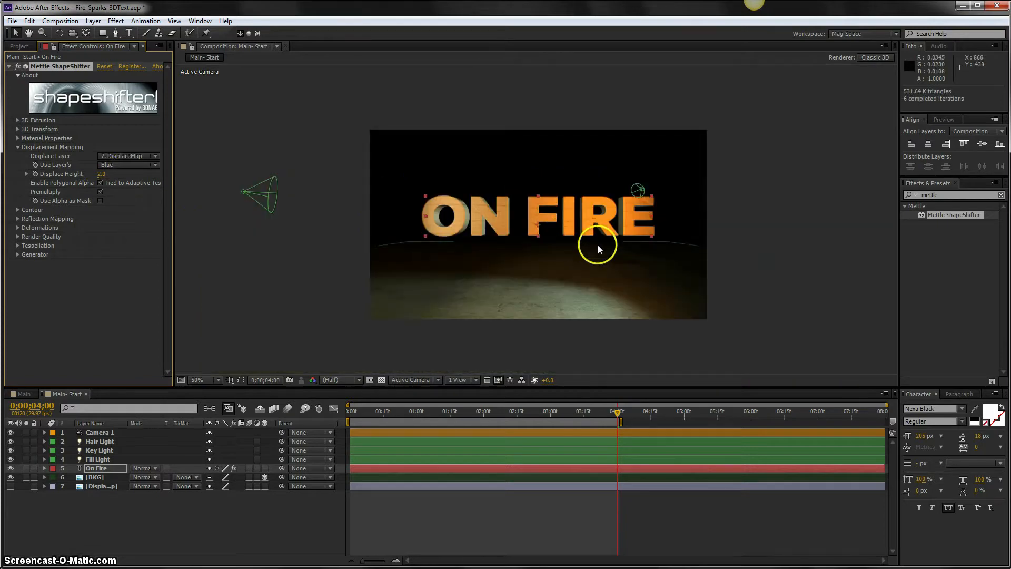
scroll(505, 233, "up", 2)
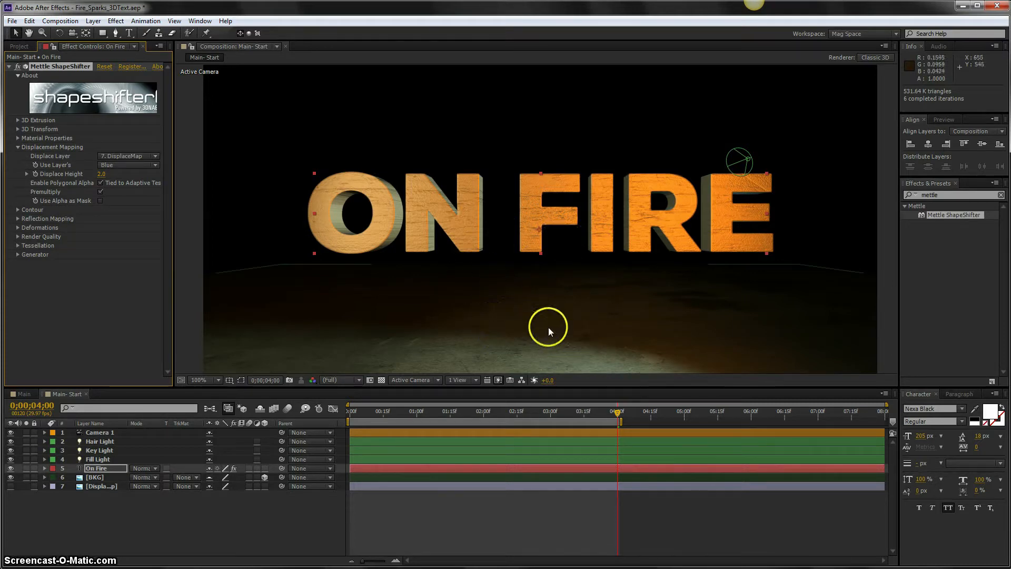
scroll(540, 321, "down", 2)
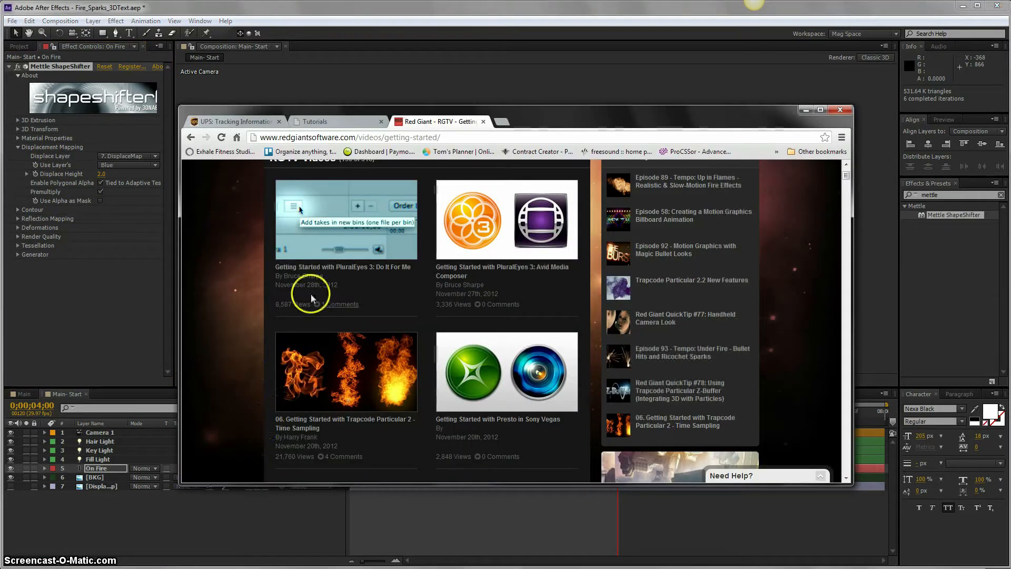
Look through the ShapeShifter AE tutorials on the Mettle site in the browser and return to After Effects.
left_click(345, 121)
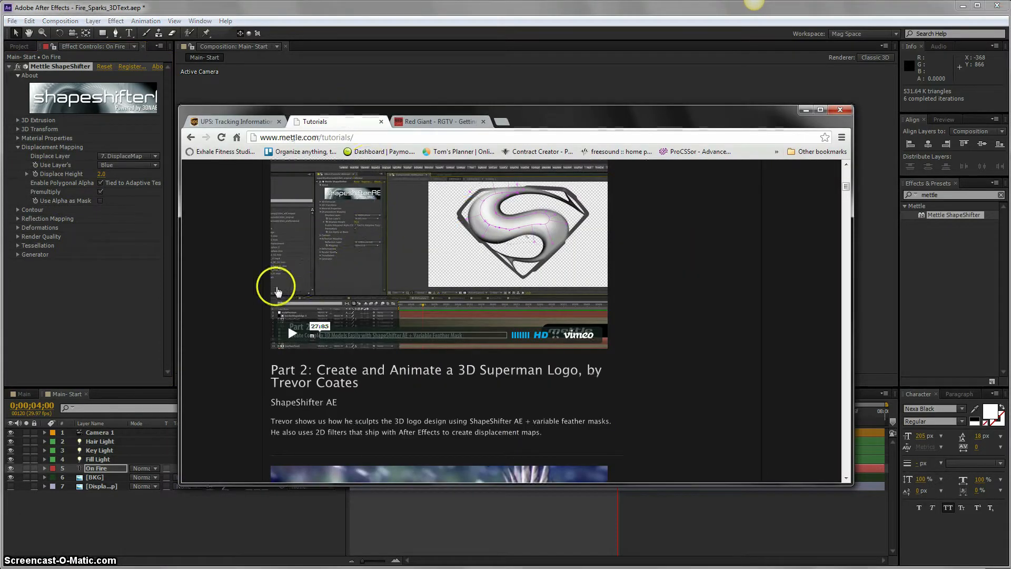
scroll(272, 287, "up", 4)
scroll(277, 291, "up", 3)
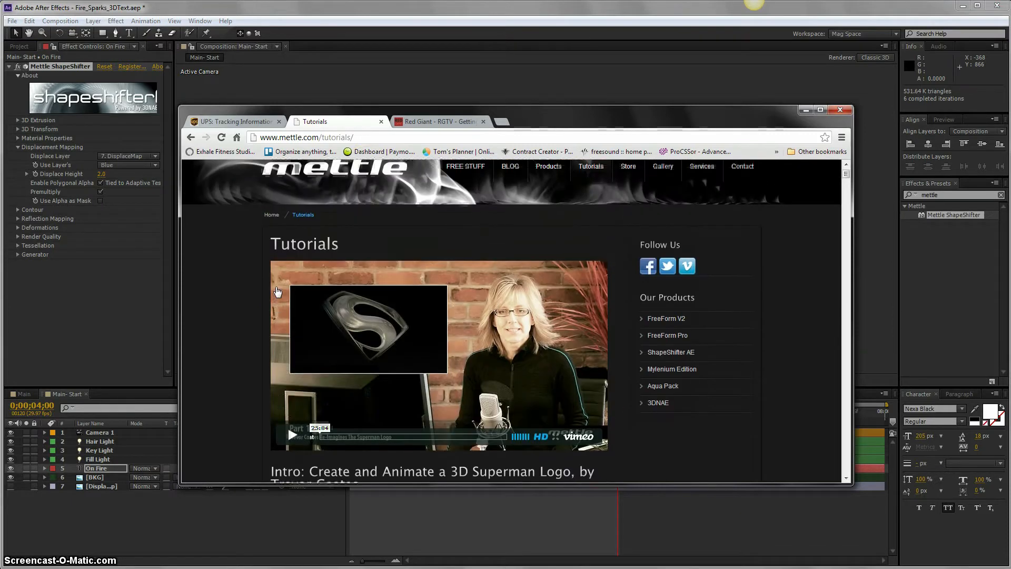
scroll(277, 291, "down", 6)
left_click(341, 217)
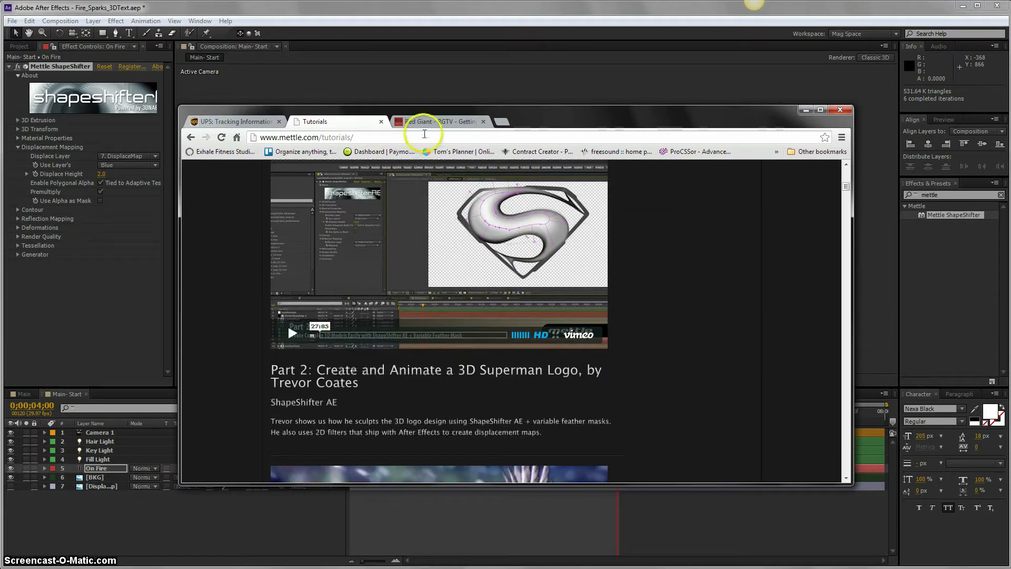
left_click(617, 15)
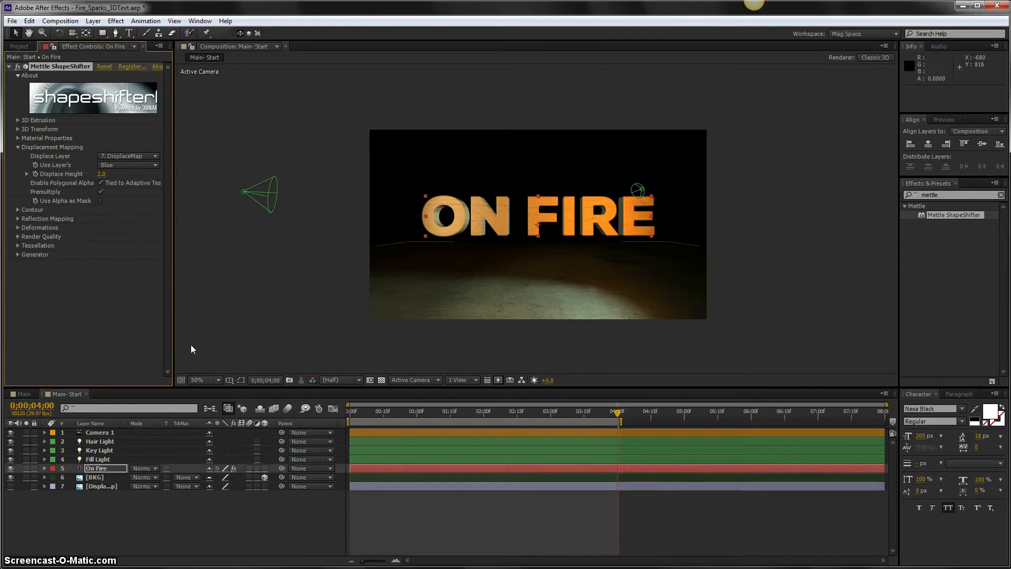
Create a new composition-sized solid named Fire Part in the Main- Start composition.
left_click(93, 511)
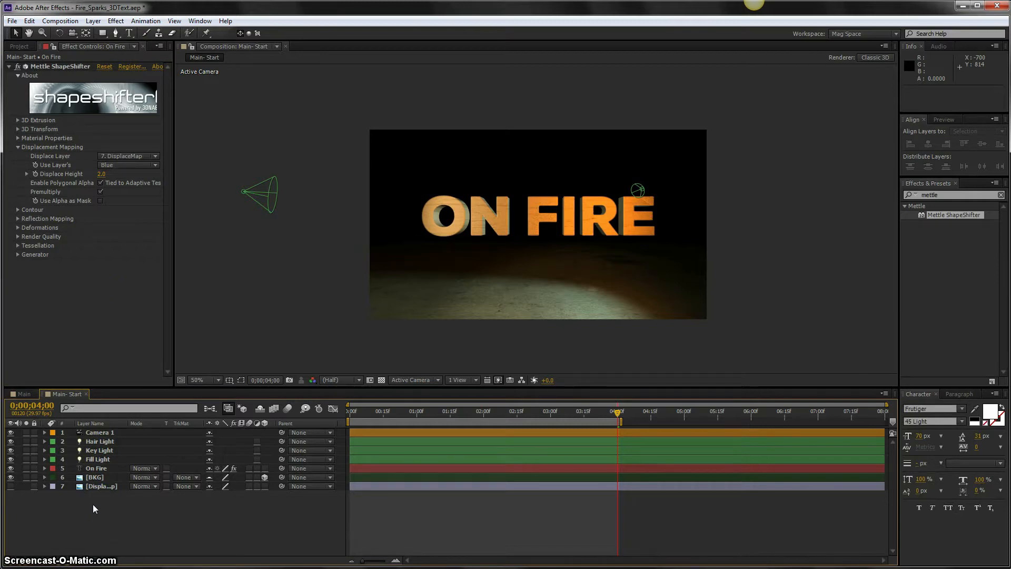
key("ctrl+y")
left_click(165, 237)
left_click_drag(158, 113, 78, 117)
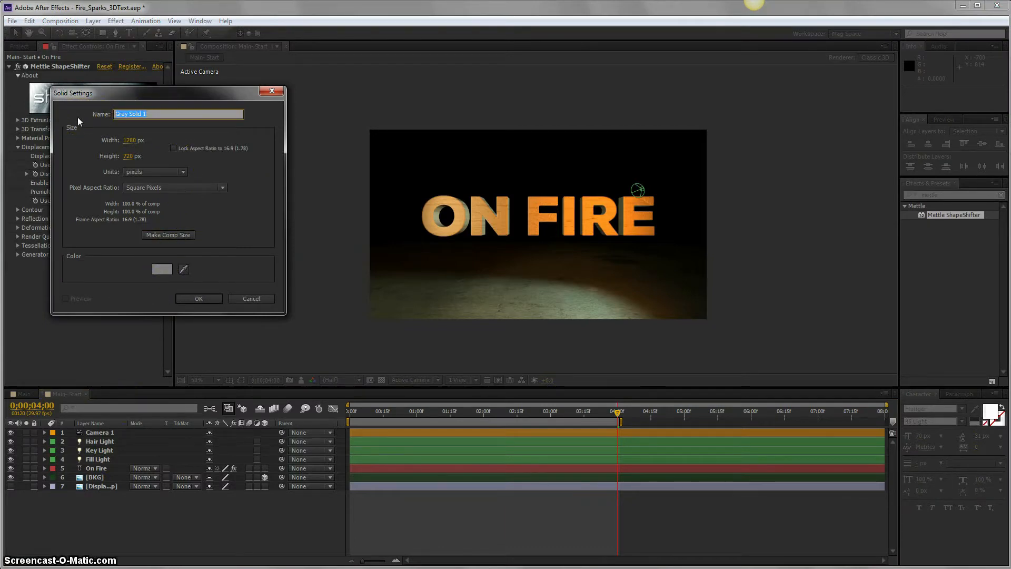
type("Fire Pr")
type("rt")
key("Return")
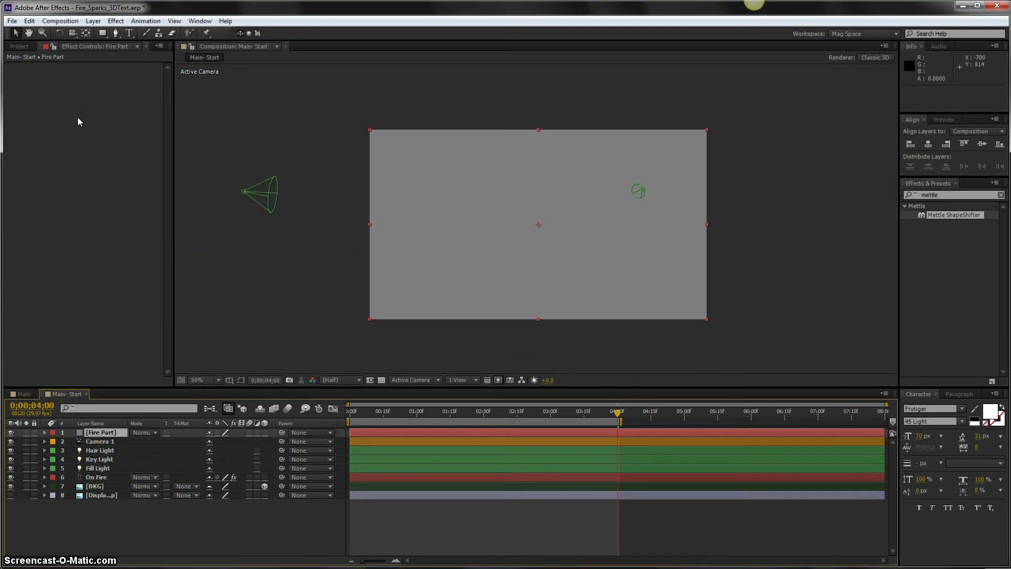
Search the effects for "part" and apply Trapcode Particular to the Fire Part solid.
left_click(107, 433)
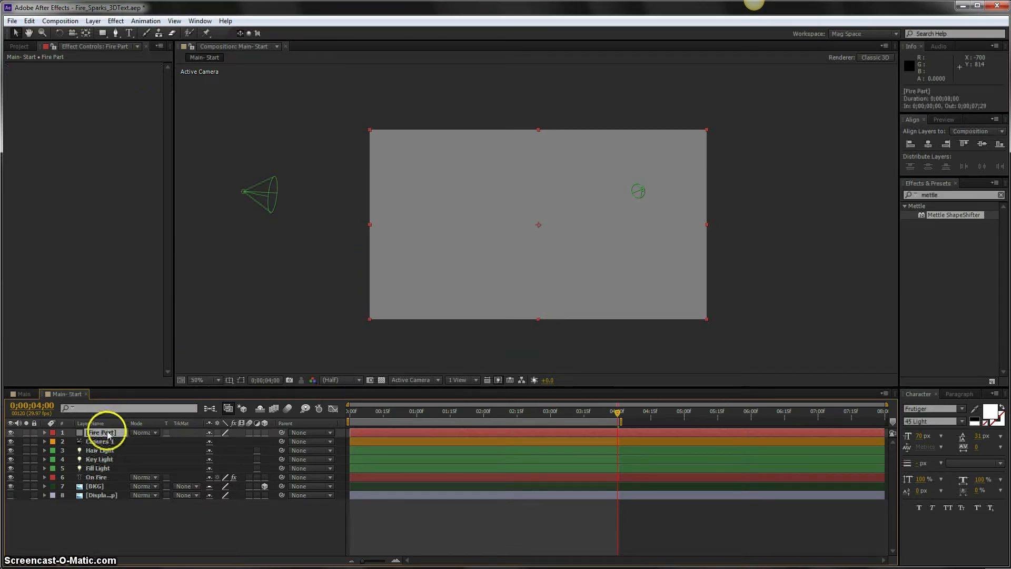
left_click(1000, 195)
left_click(959, 197)
type("part")
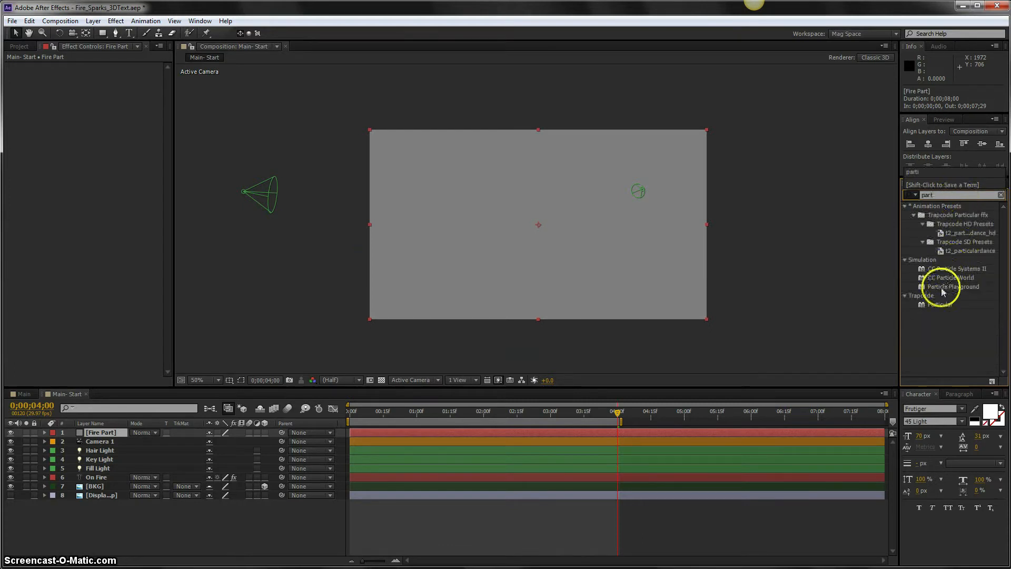
double_click(923, 307)
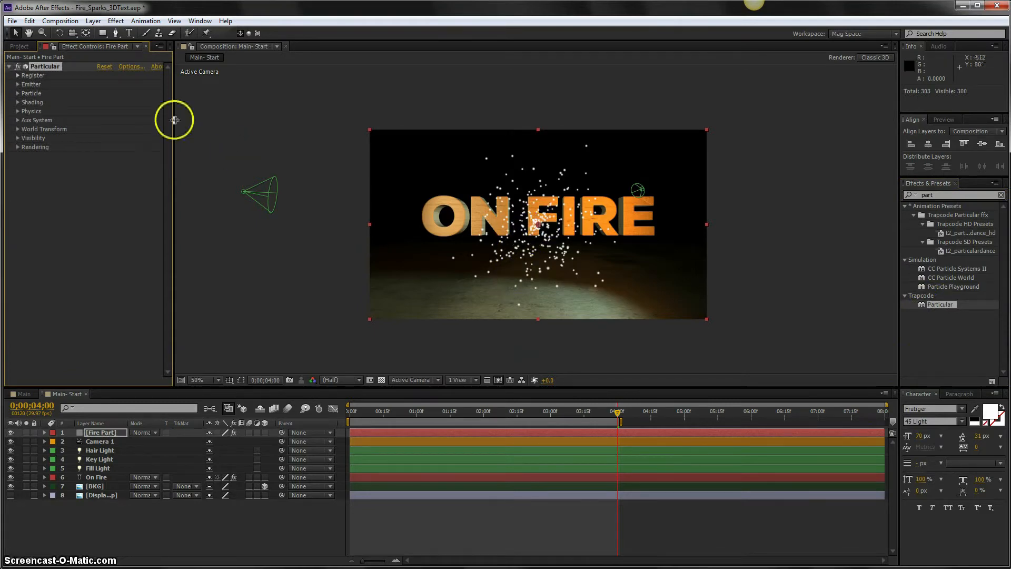
Set Particular's Emitter Type to Box, with Emitter Size X at 1500 and Emitter Size Z at 250.
left_click(18, 85)
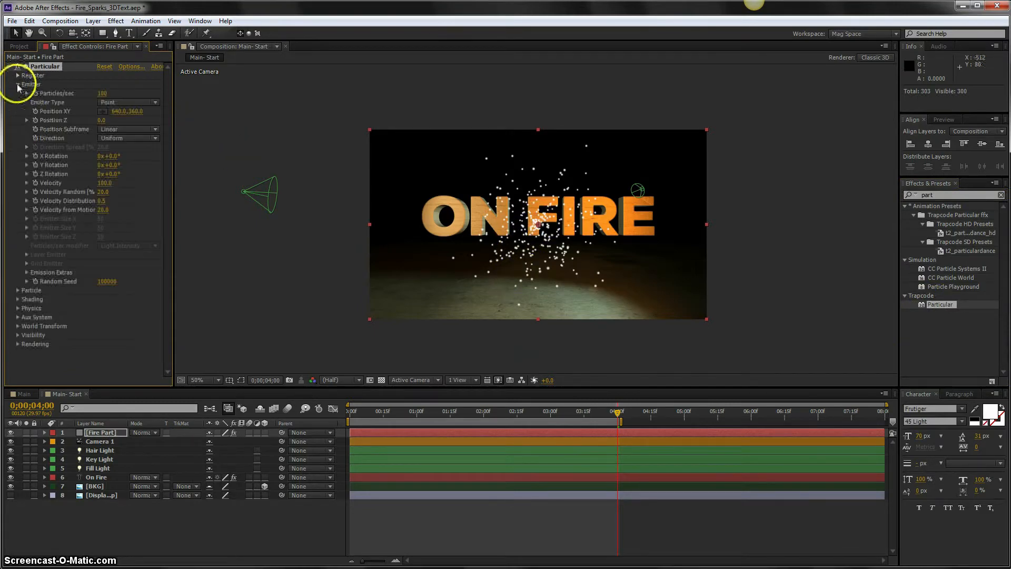
left_click(116, 102)
left_click(121, 126)
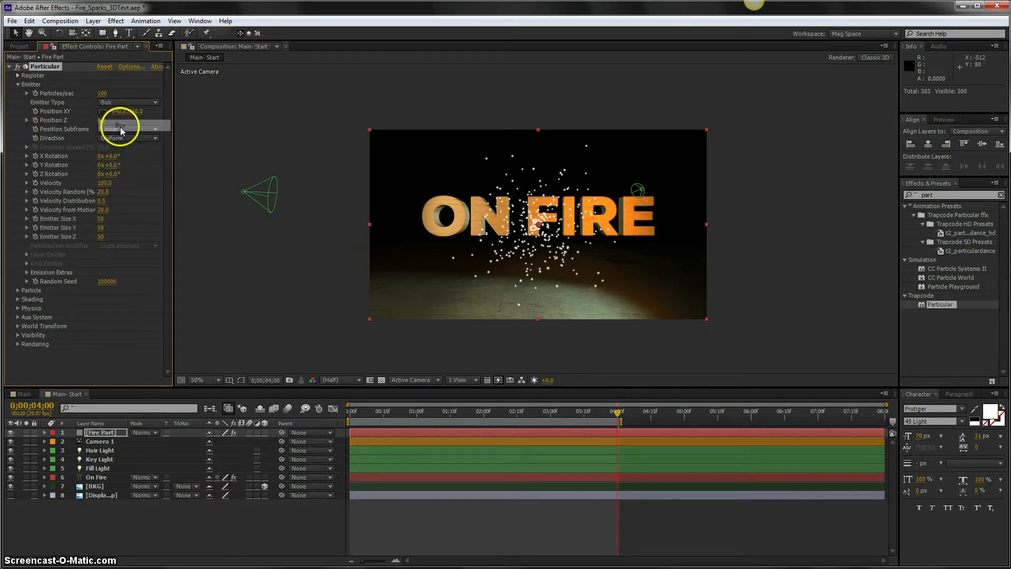
left_click(101, 219)
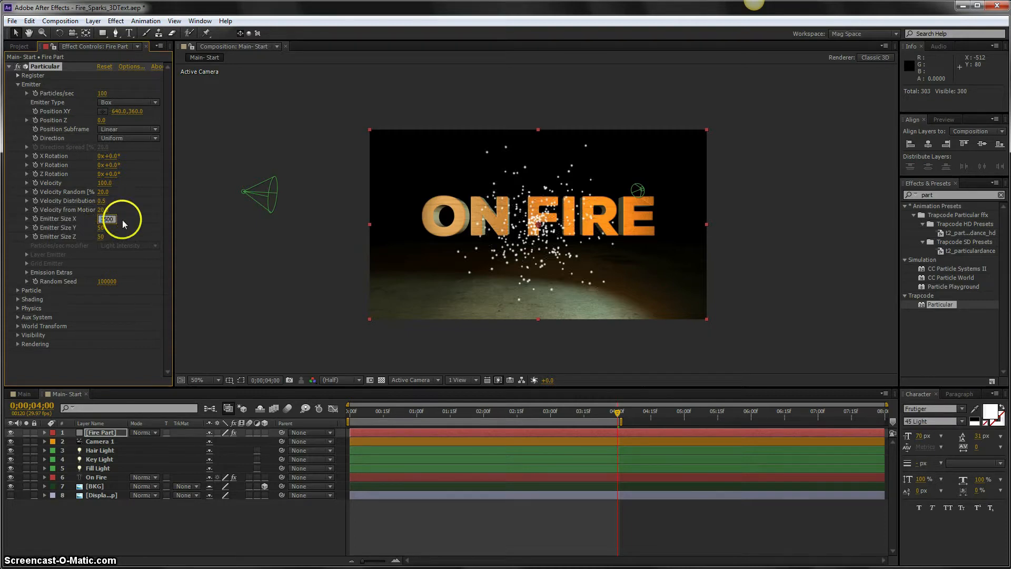
left_click(124, 223)
left_click(100, 227)
left_click(100, 238)
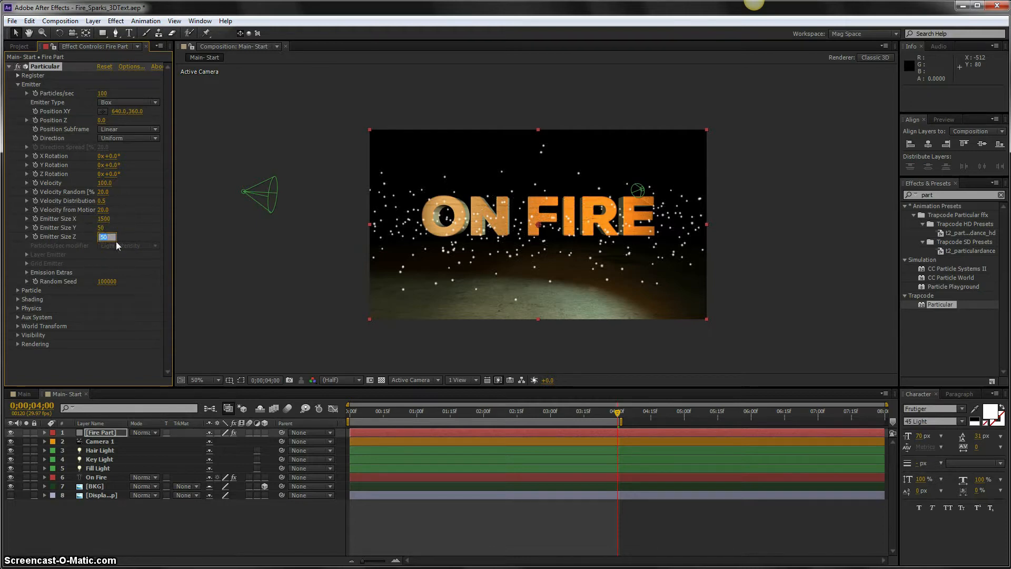
key("Return")
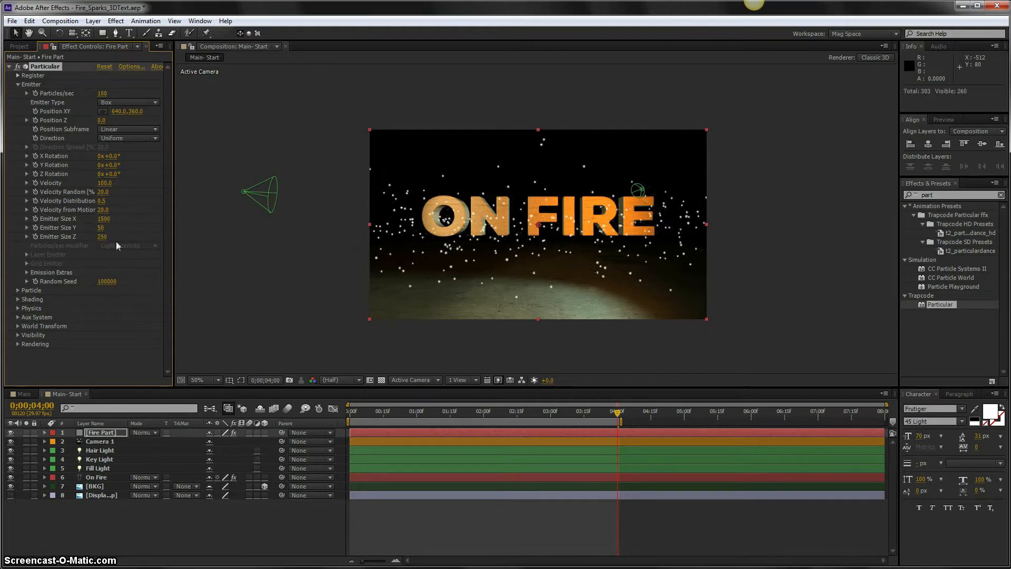
left_click(18, 85)
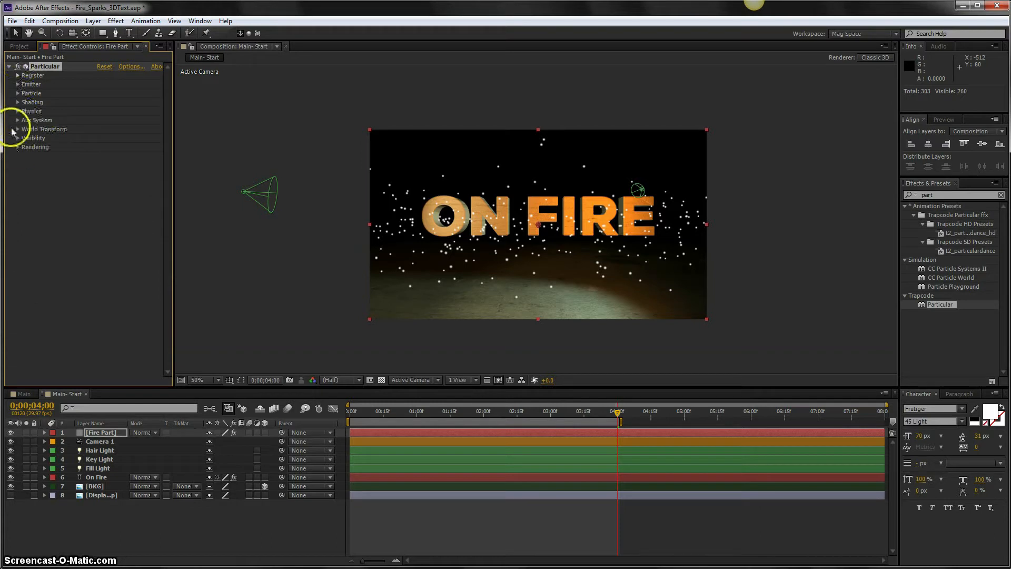
Set Particular's Particle Type to Sprite and expand its Texture settings.
left_click(18, 94)
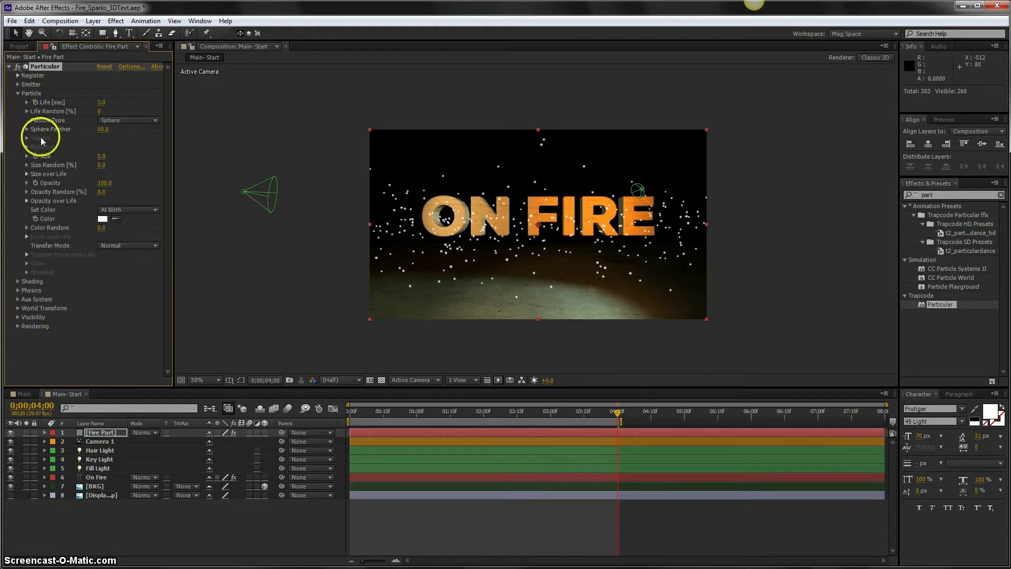
left_click(121, 119)
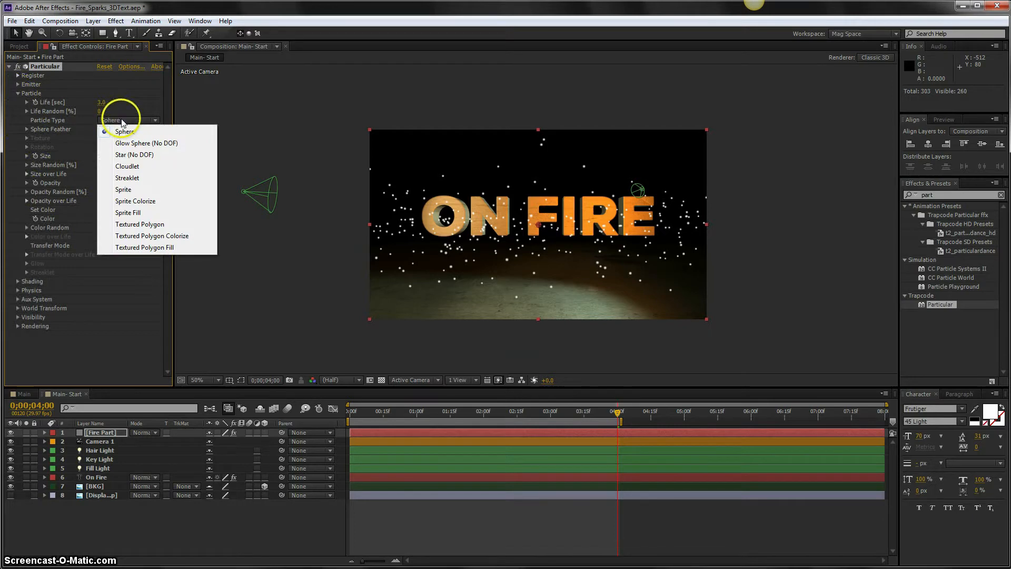
left_click(126, 189)
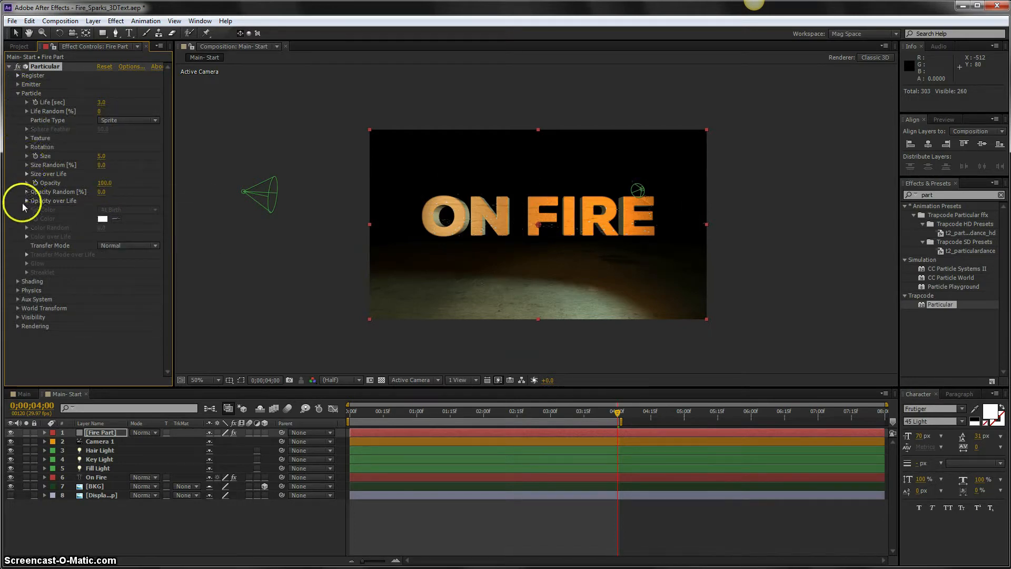
left_click(26, 138)
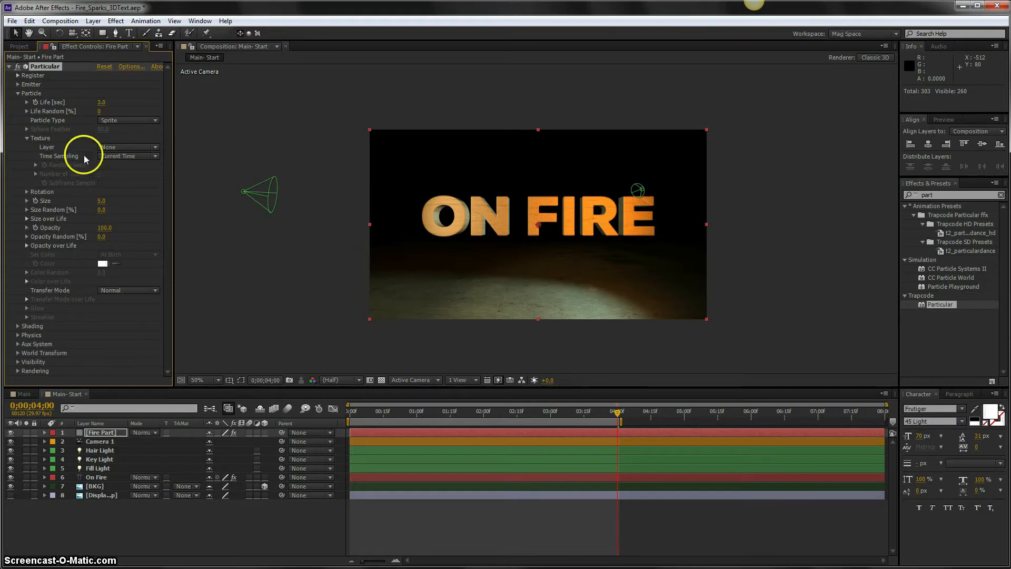
Create a new composition from the iStock .mov clip in the Footage folder and rename it fire texture.
left_click(27, 46)
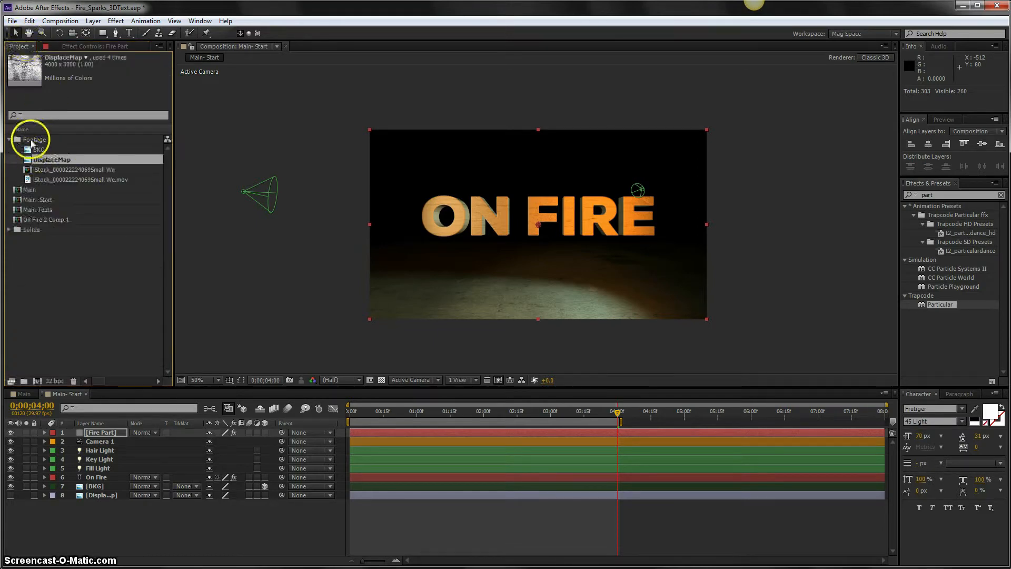
left_click(33, 140)
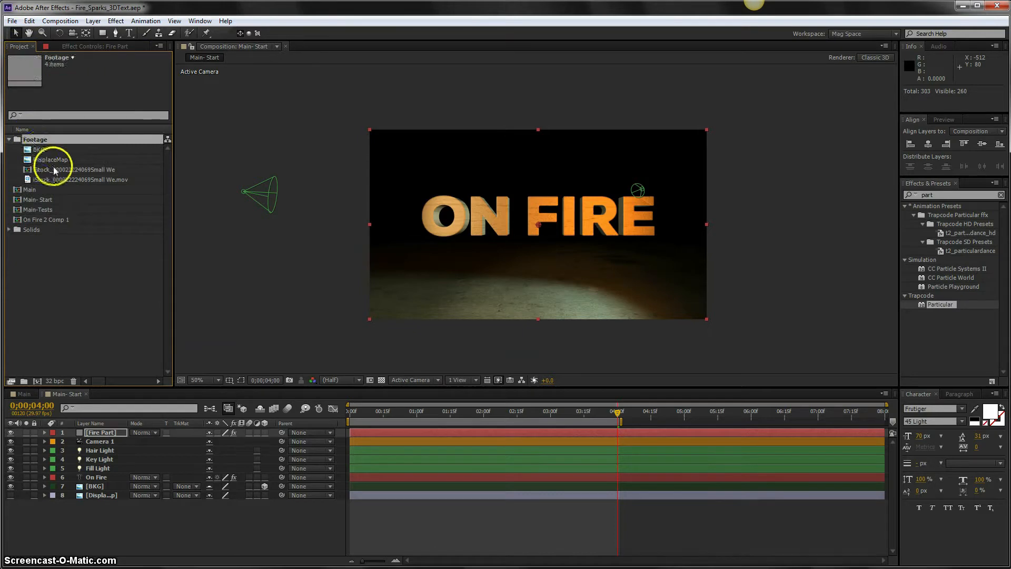
left_click_drag(51, 170, 36, 380)
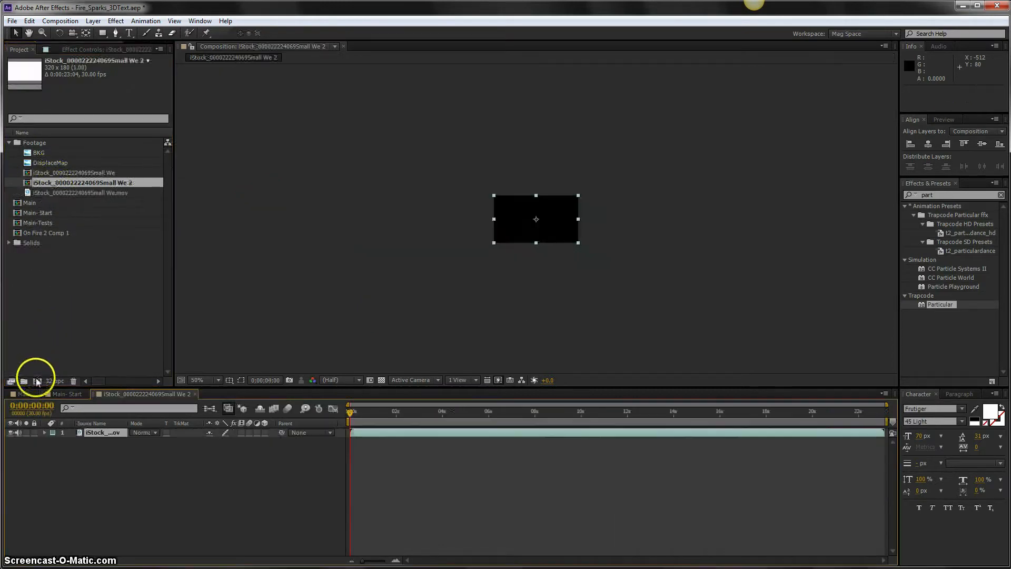
left_click(78, 184)
key("Return")
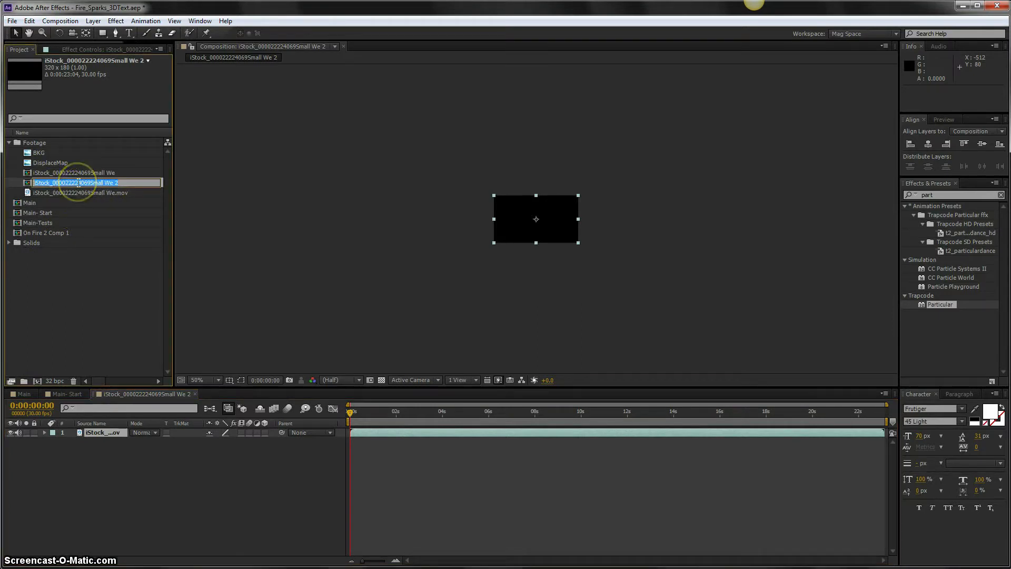
key("BackSpace")
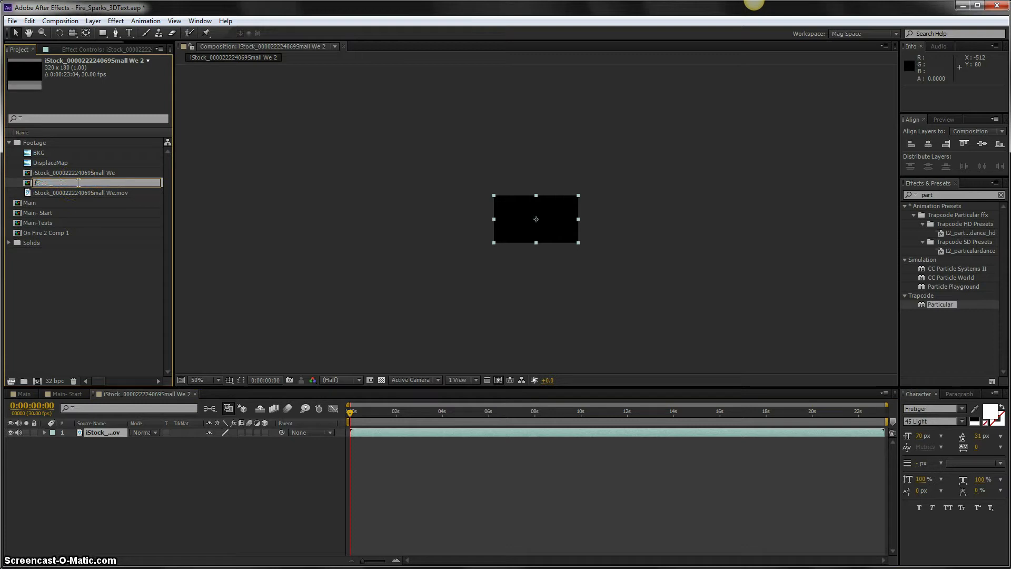
type("fire texture")
key("Return")
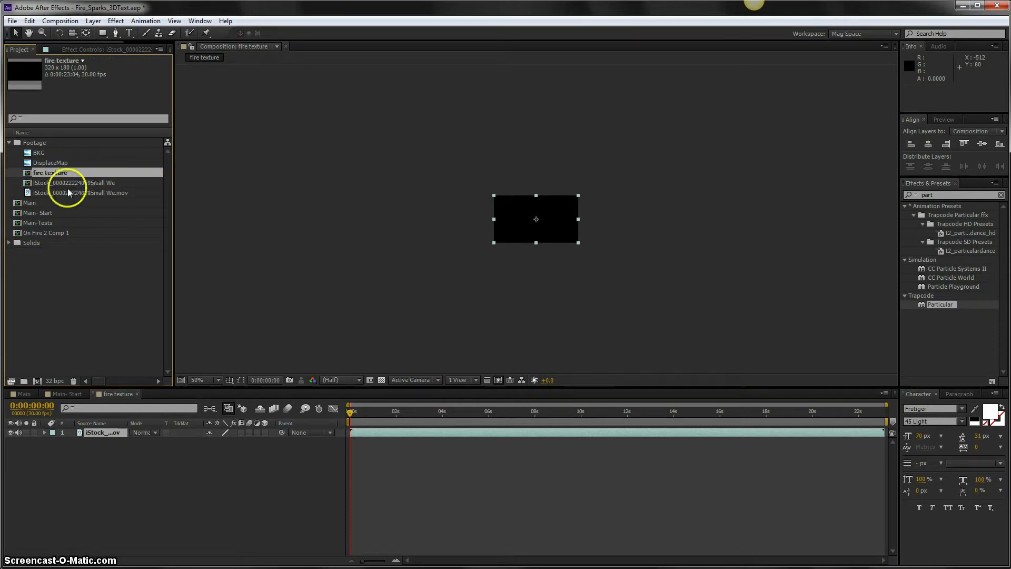
Scrub through the fire texture composition and examine at closer zoom how the fireball clip develops over its full length.
left_click(84, 51)
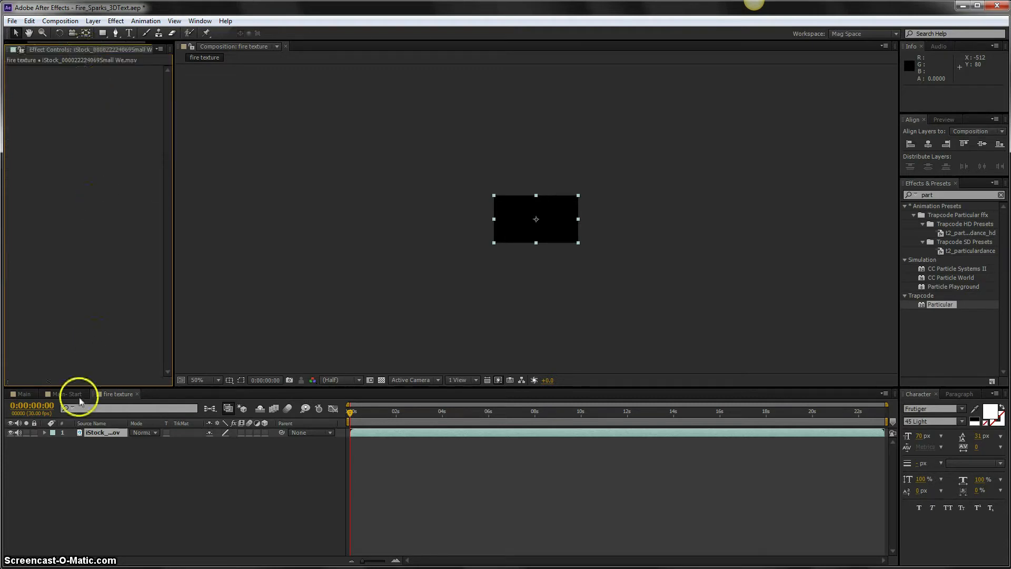
left_click(76, 394)
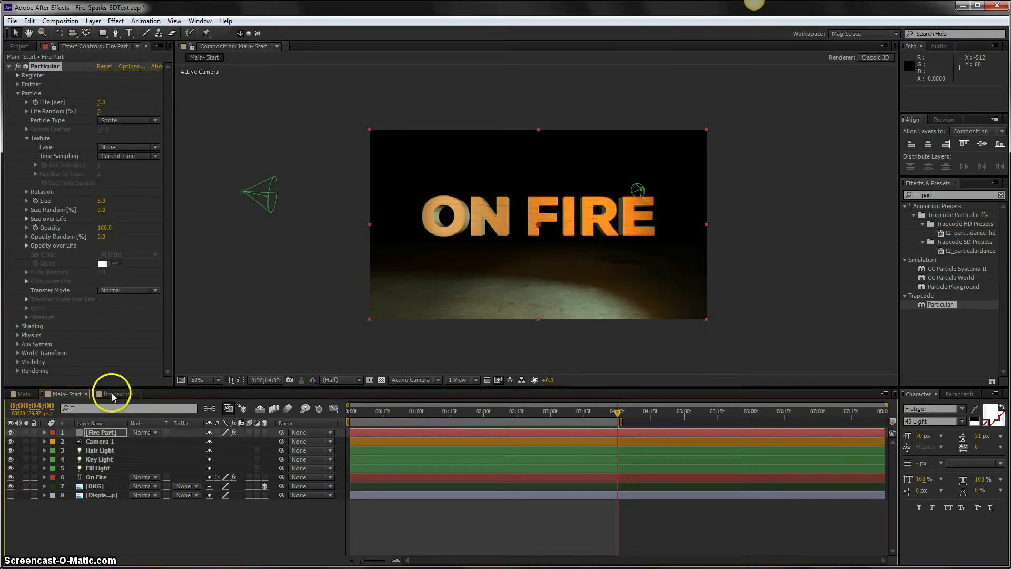
left_click(112, 396)
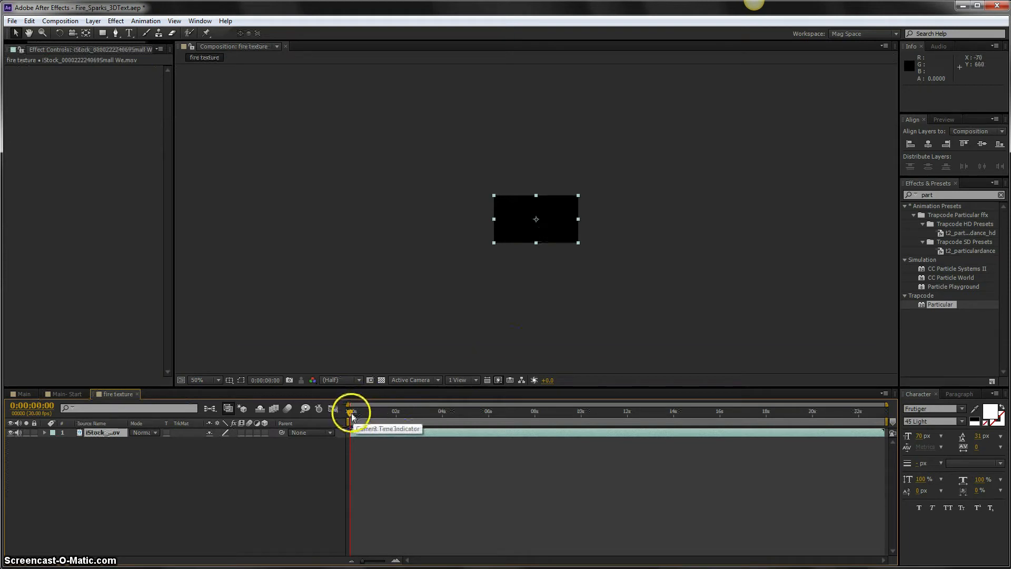
left_click(529, 416)
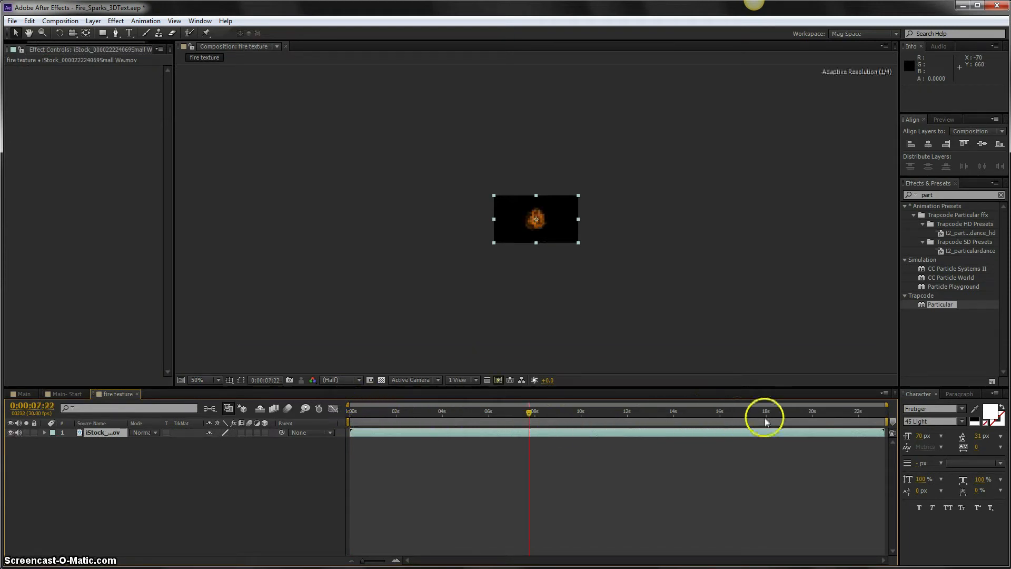
left_click_drag(766, 417, 779, 417)
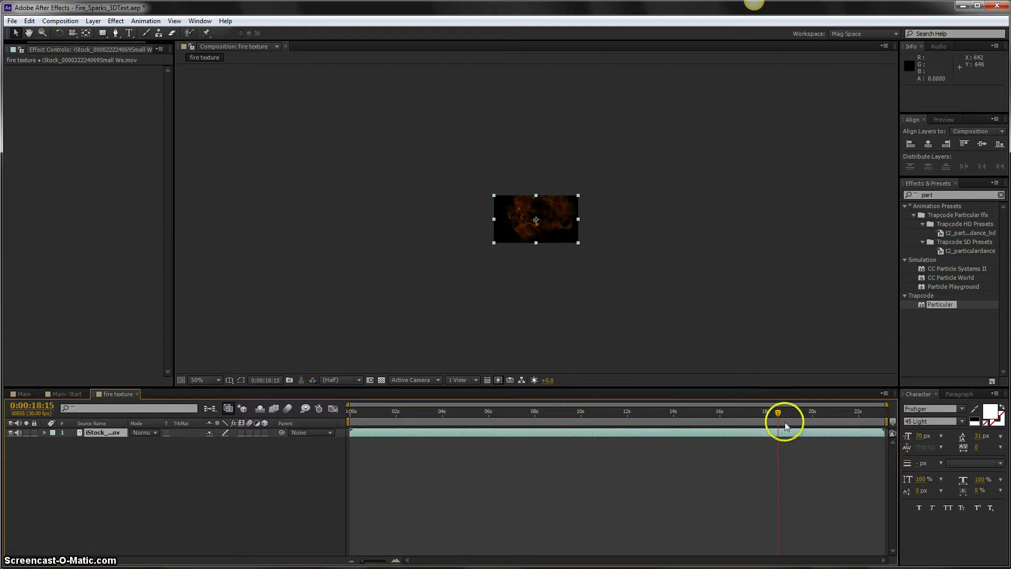
left_click(618, 413)
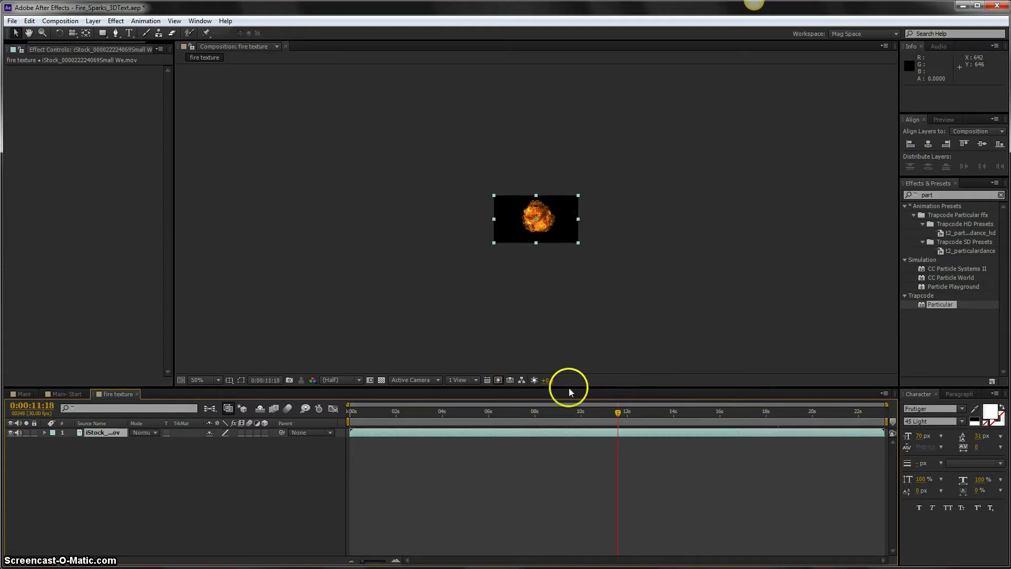
scroll(561, 242, "up", 4)
scroll(561, 248, "down", 1)
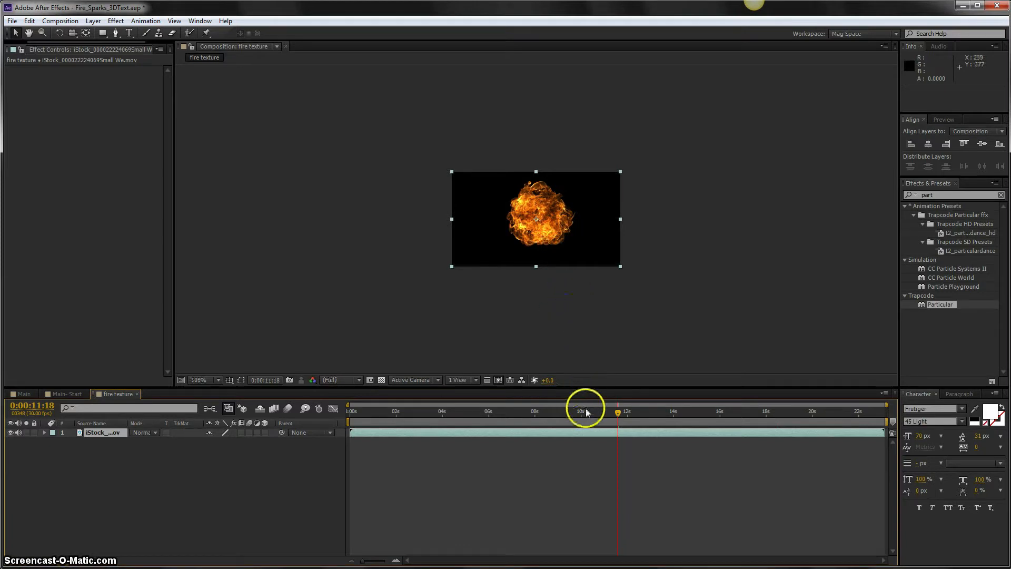
left_click_drag(587, 412, 619, 416)
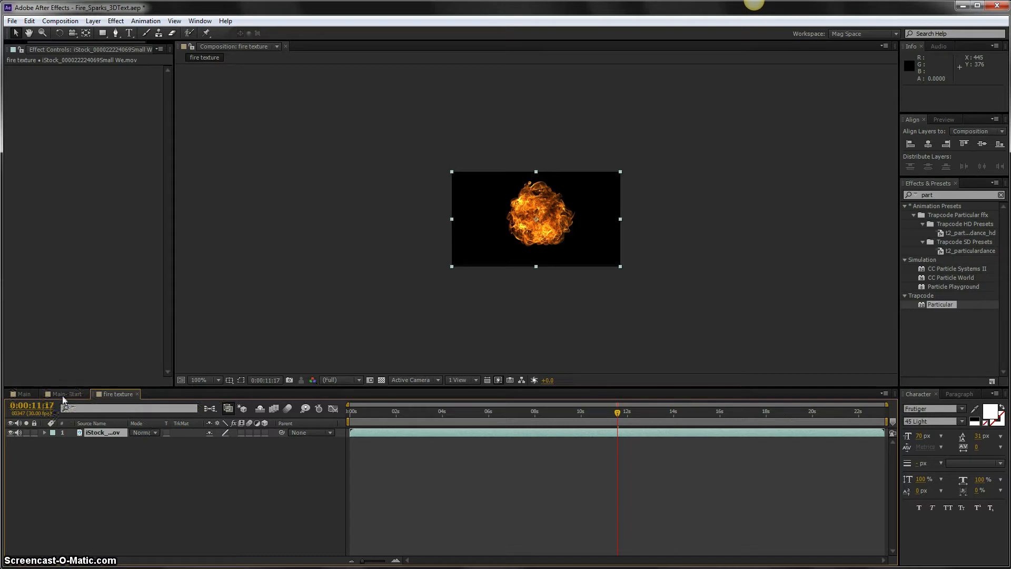
Time-stretch the iStock fire clip in the fire texture composition to a new duration of 0:00:04:00.
right_click(461, 432)
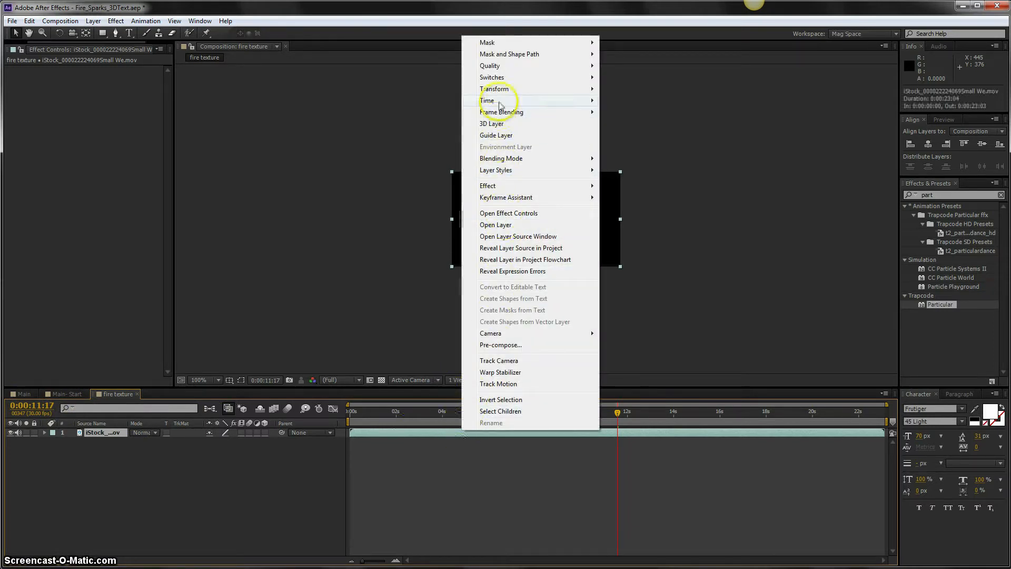
mouse_move(500, 105)
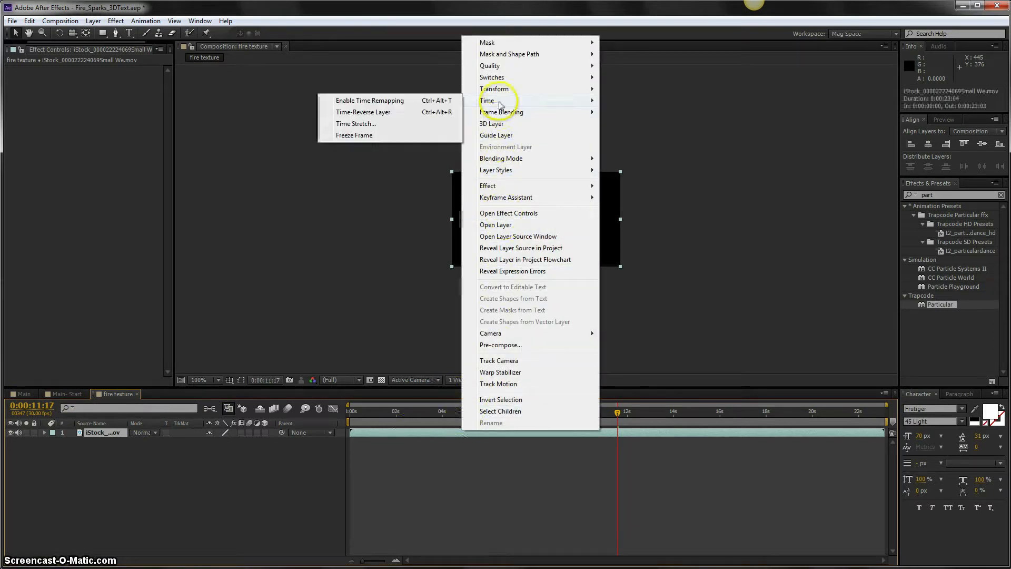
left_click(395, 123)
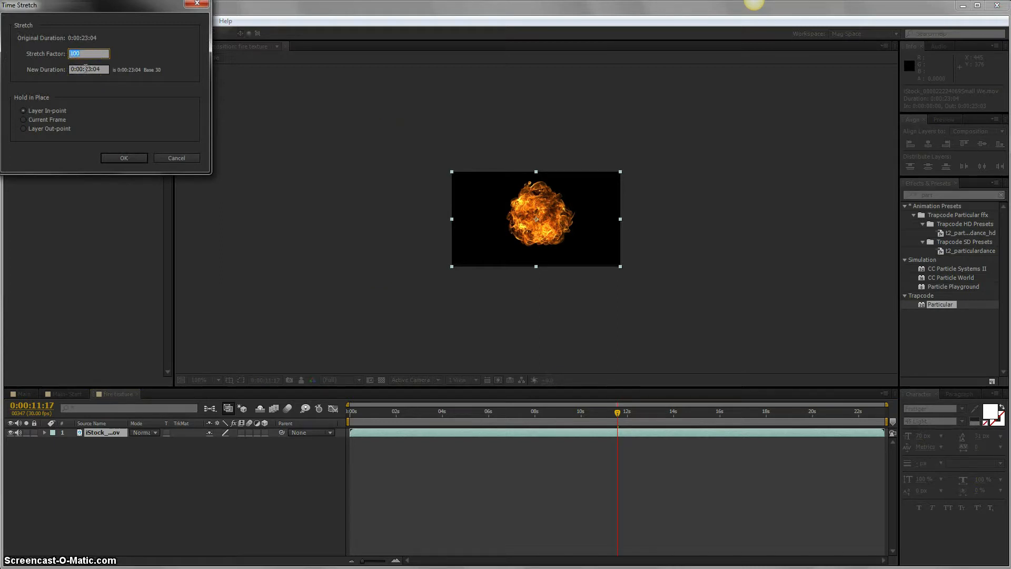
left_click_drag(86, 68, 101, 69)
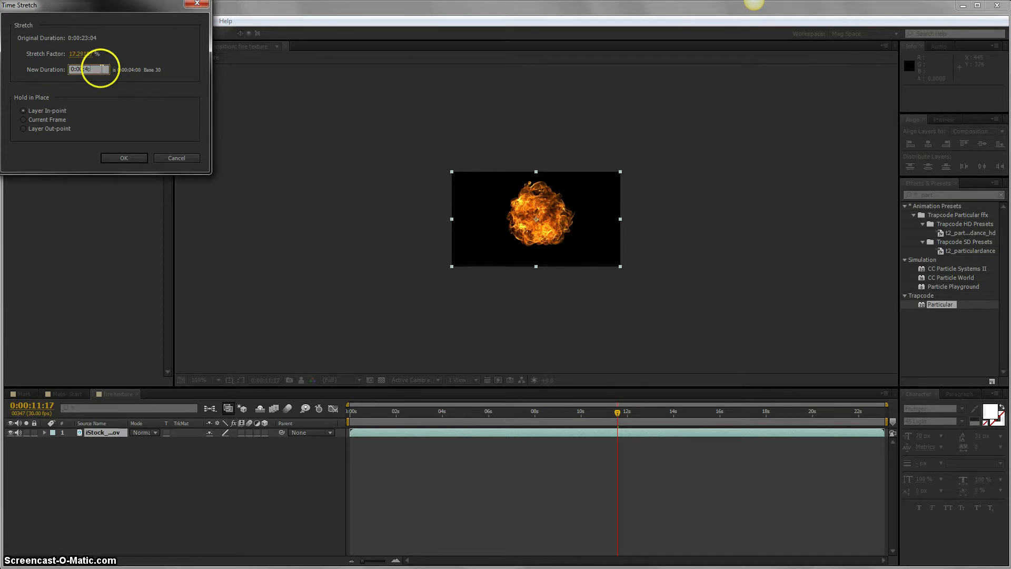
key("Return")
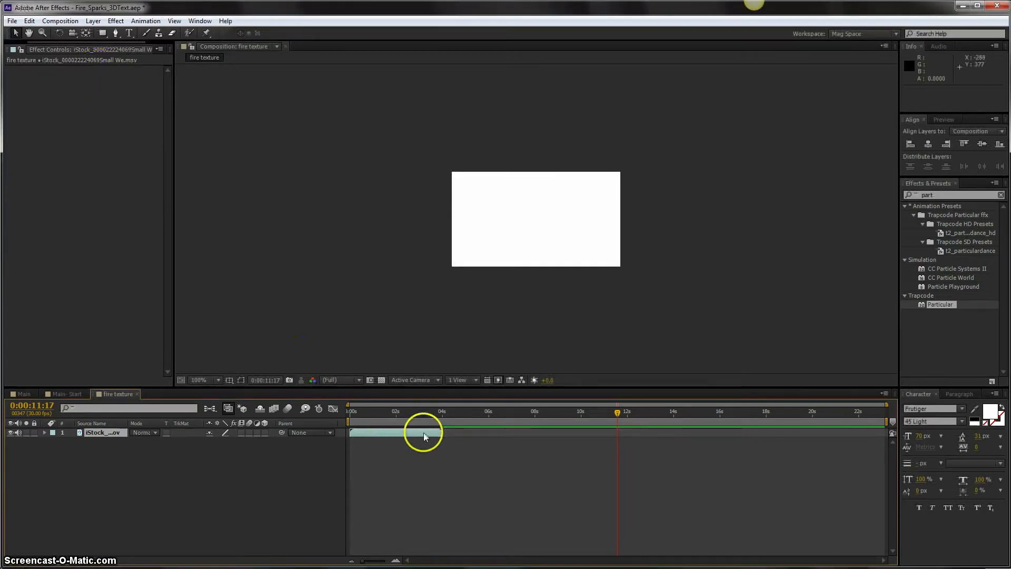
End the work area at the fire clip's out point, trim the fire texture composition to it, and scrub through the shortened clip.
key("o")
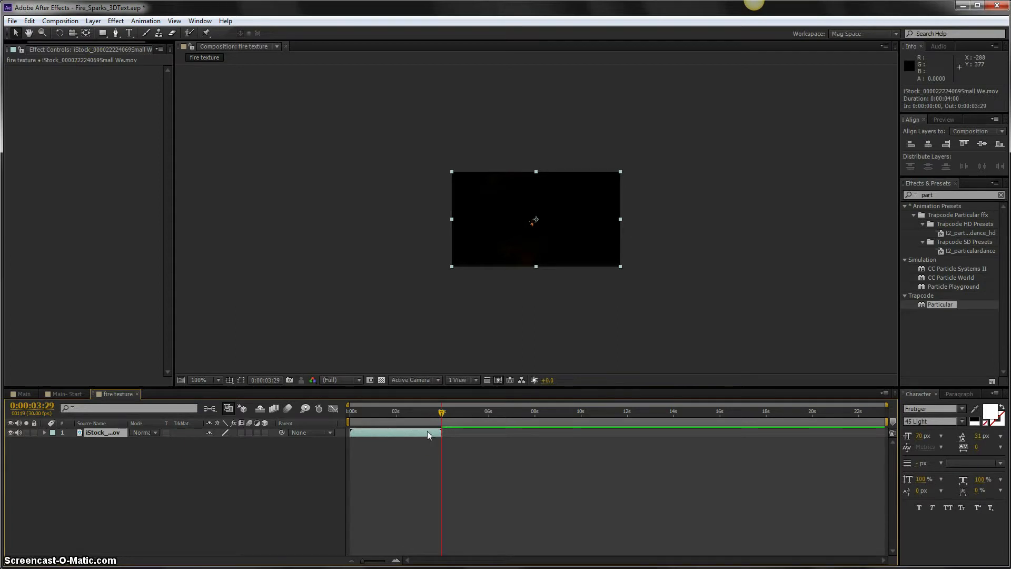
key("n")
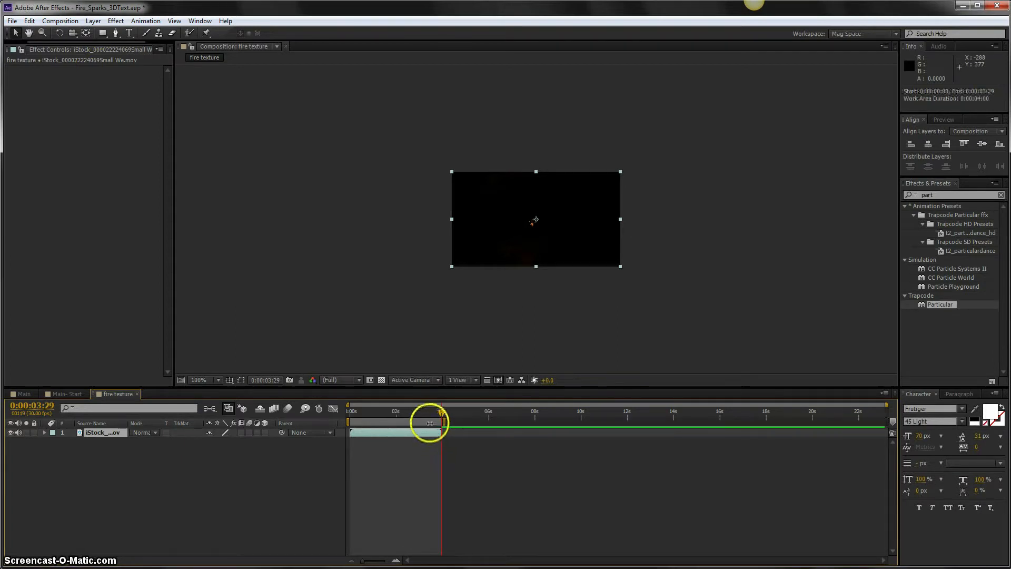
right_click(425, 420)
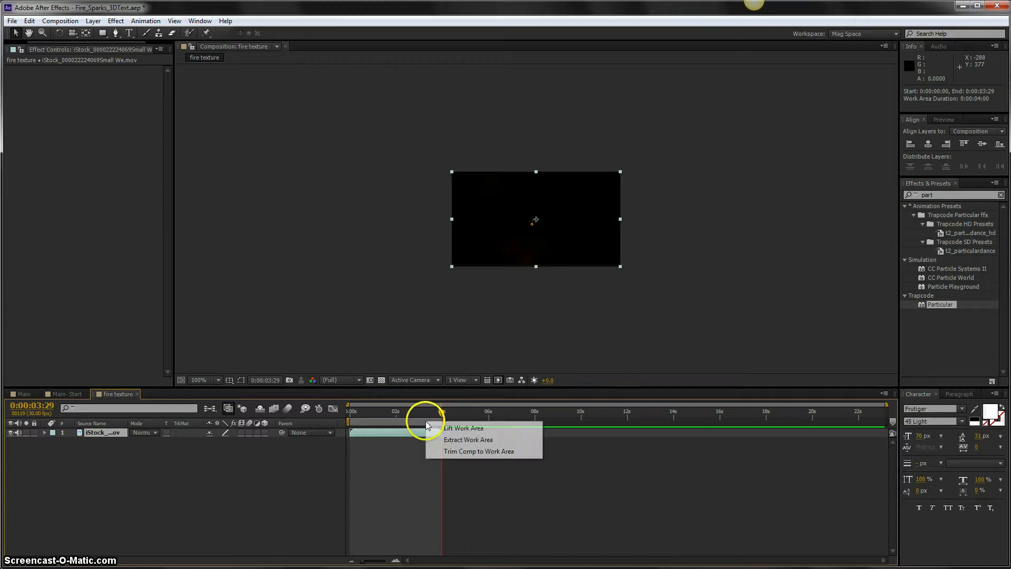
left_click(476, 451)
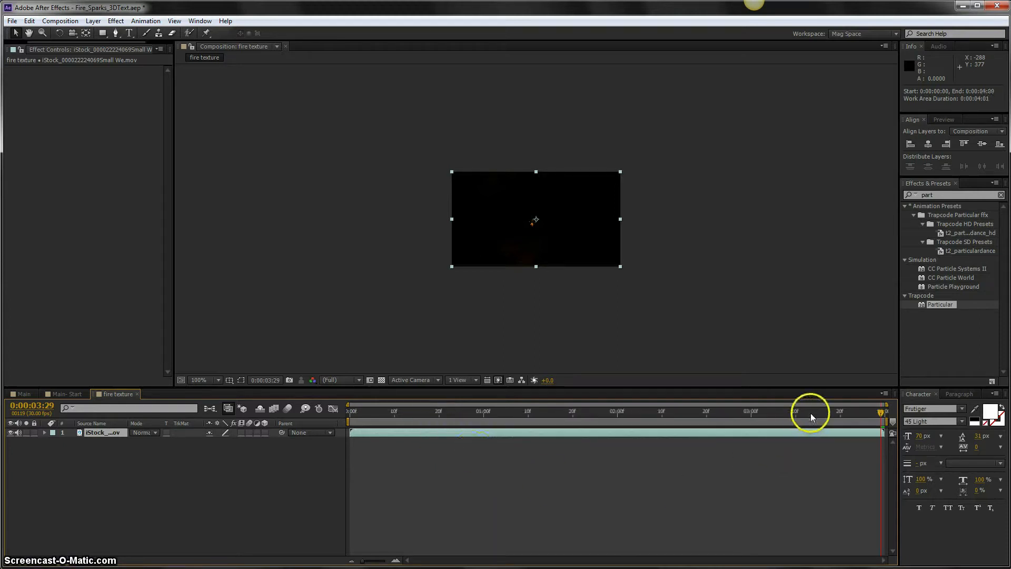
left_click(485, 404)
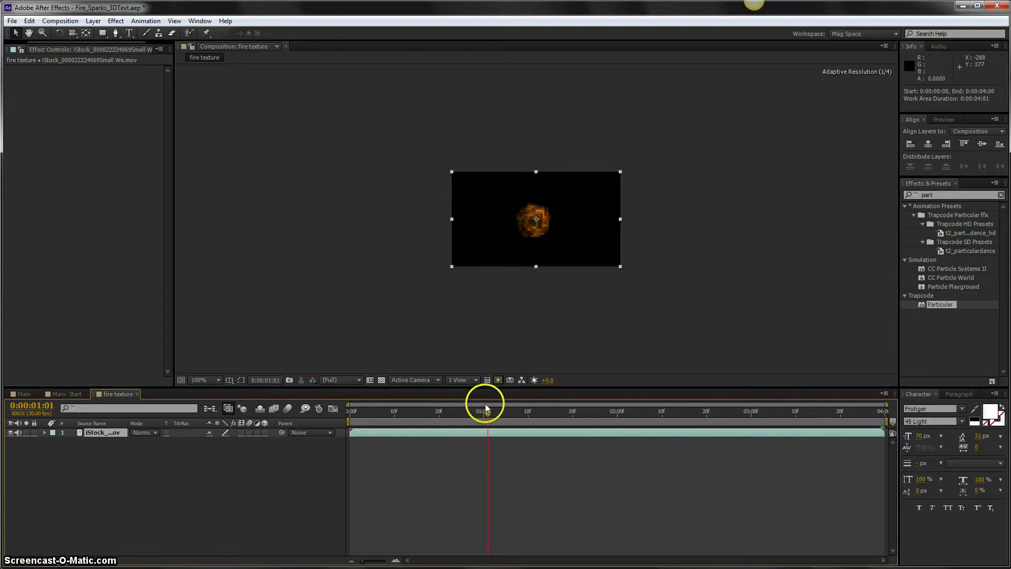
left_click(651, 409)
left_click(801, 409)
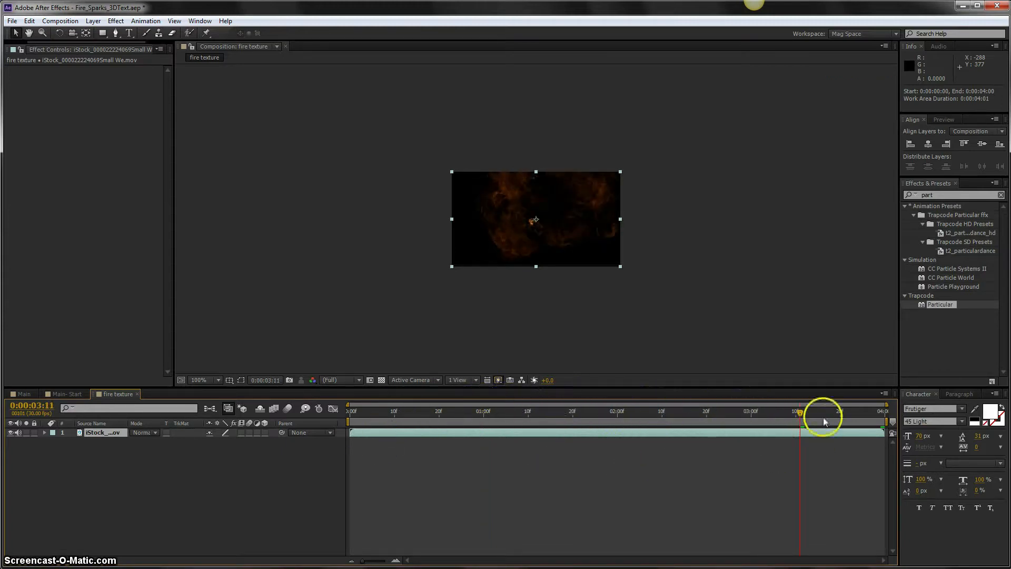
Add the fire texture composition to Main- Start as the lowest layer, below the DisplaceMap layer.
left_click(75, 395)
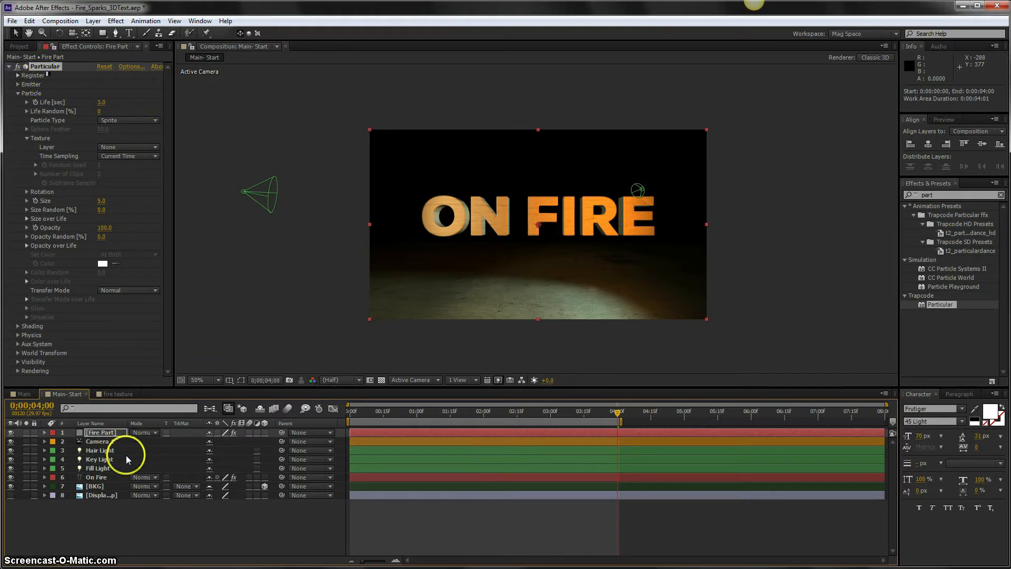
left_click(112, 148)
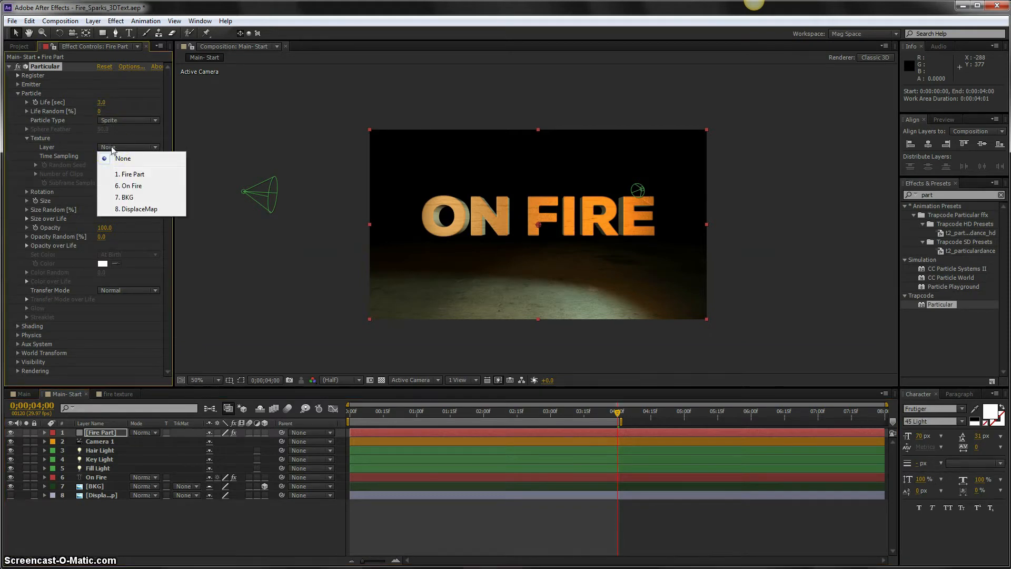
left_click(17, 47)
left_click_drag(50, 168, 69, 527)
left_click_drag(69, 524, 68, 523)
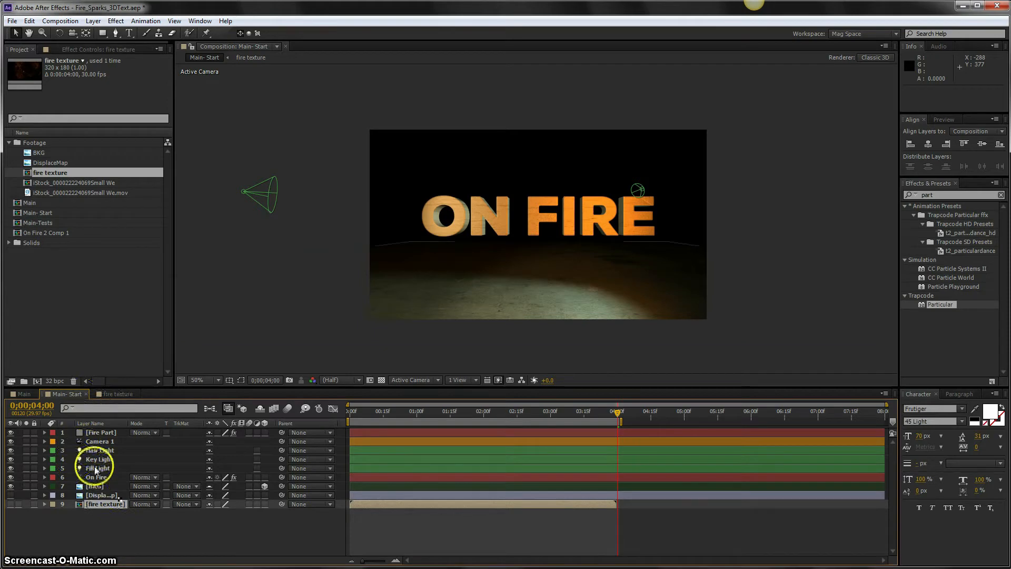
On the Fire Part layer, set Particular's Texture Layer to fire texture and its Time Sampling to Random - Play Once.
left_click(99, 433)
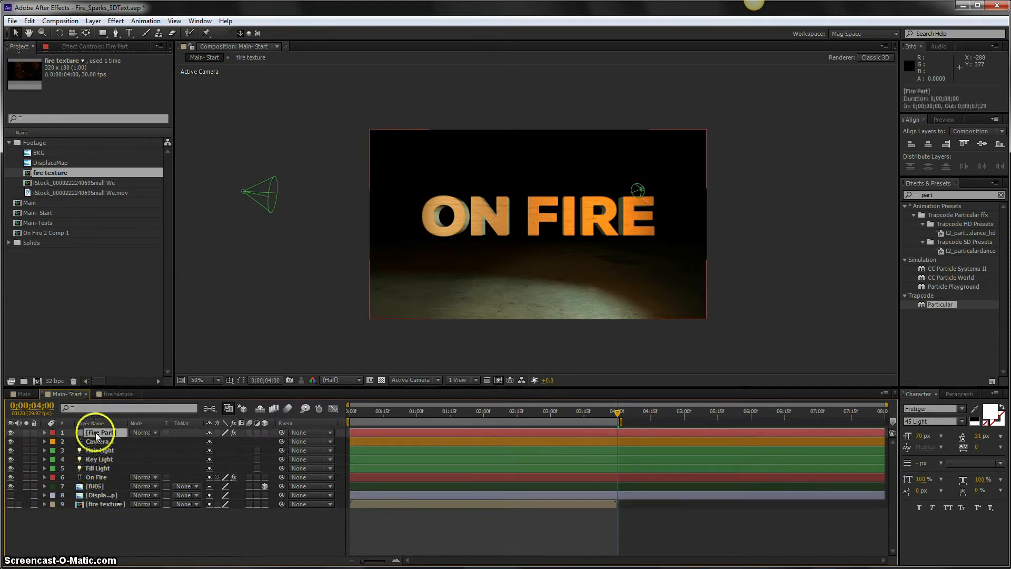
left_click(81, 48)
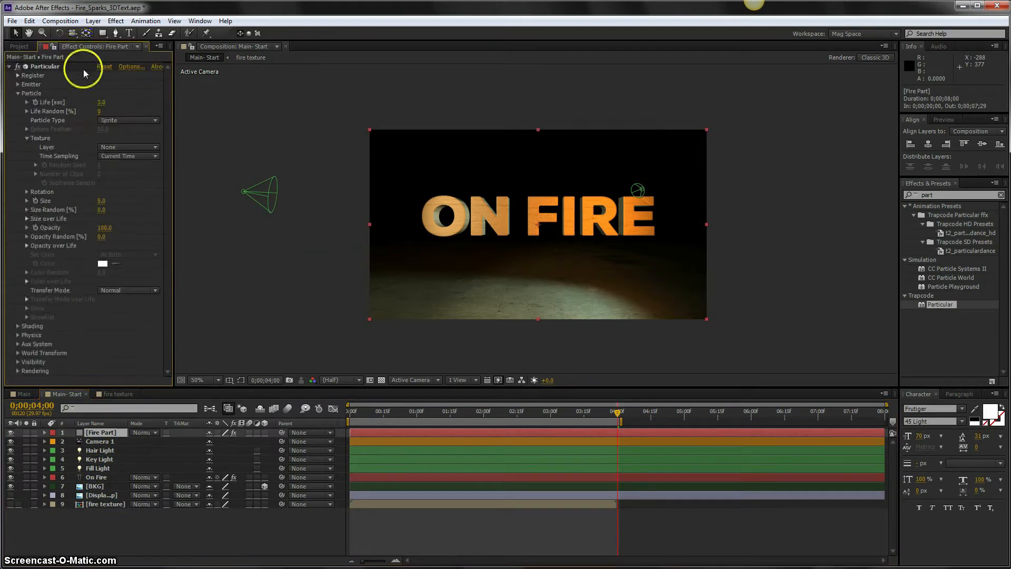
left_click(112, 150)
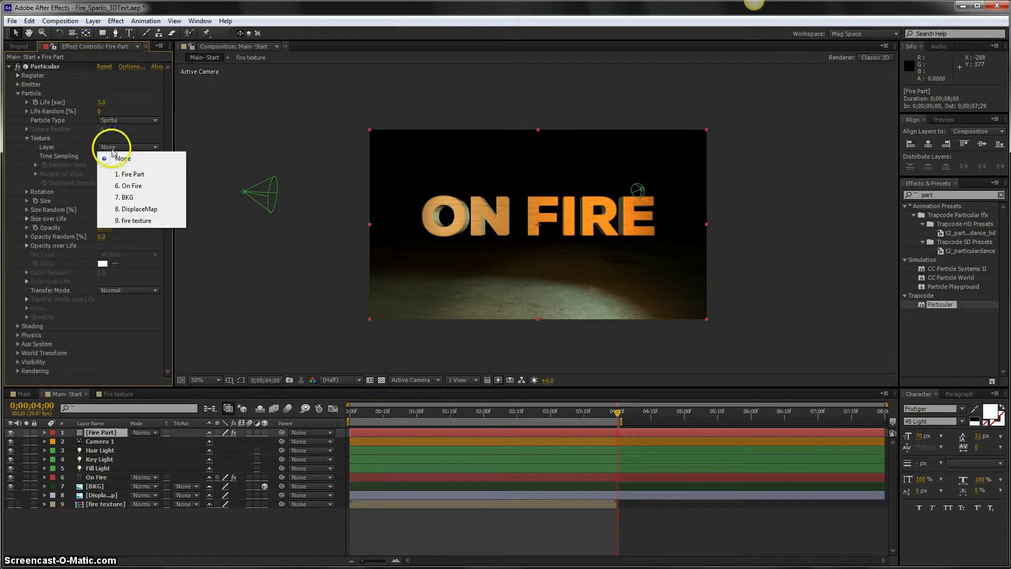
left_click(136, 221)
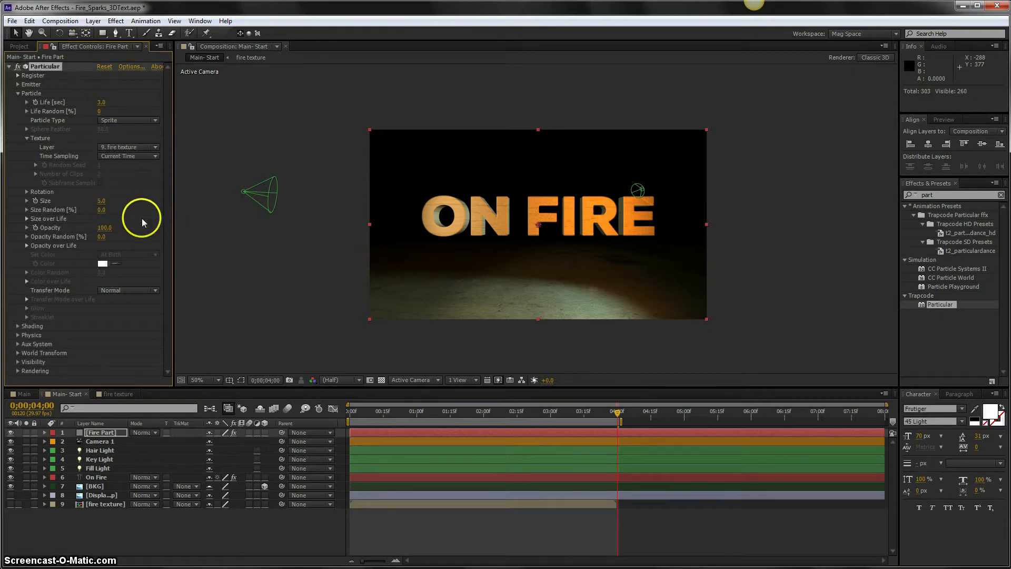
left_click(138, 156)
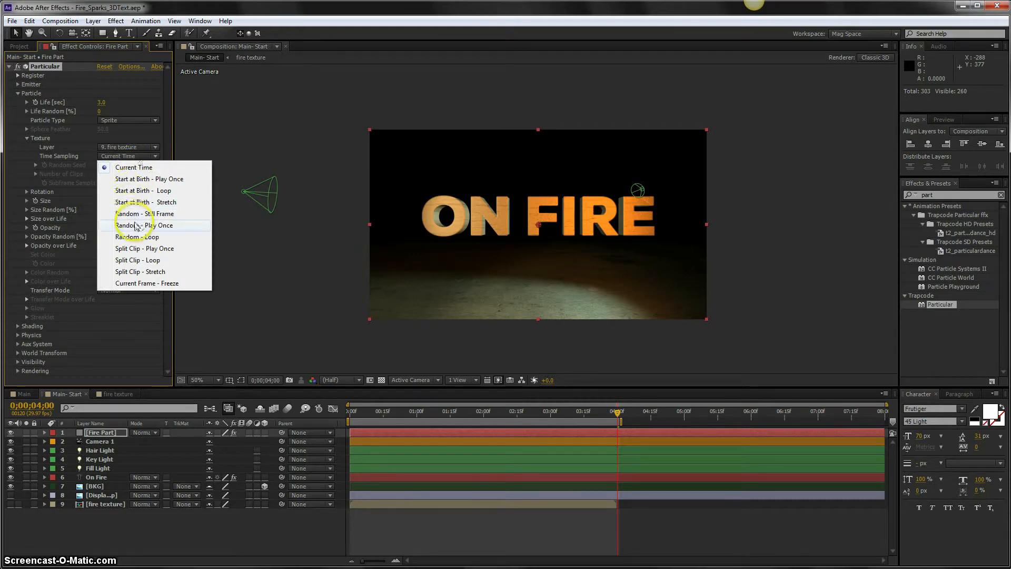
left_click(136, 225)
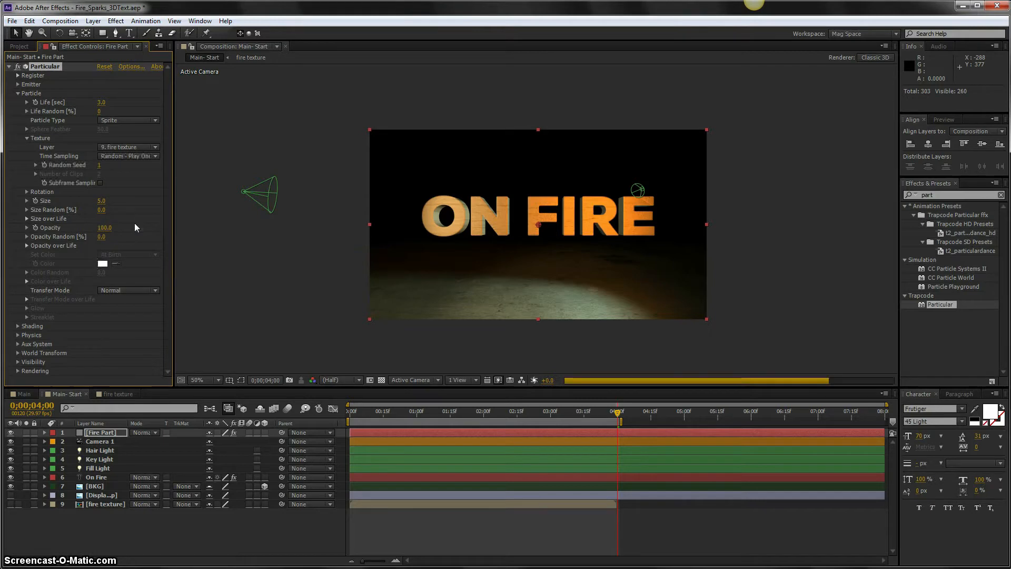
Review the fire texture clip at several times, then examine the sprite particles around the ON FIRE text in Main- Start up close.
left_click(116, 394)
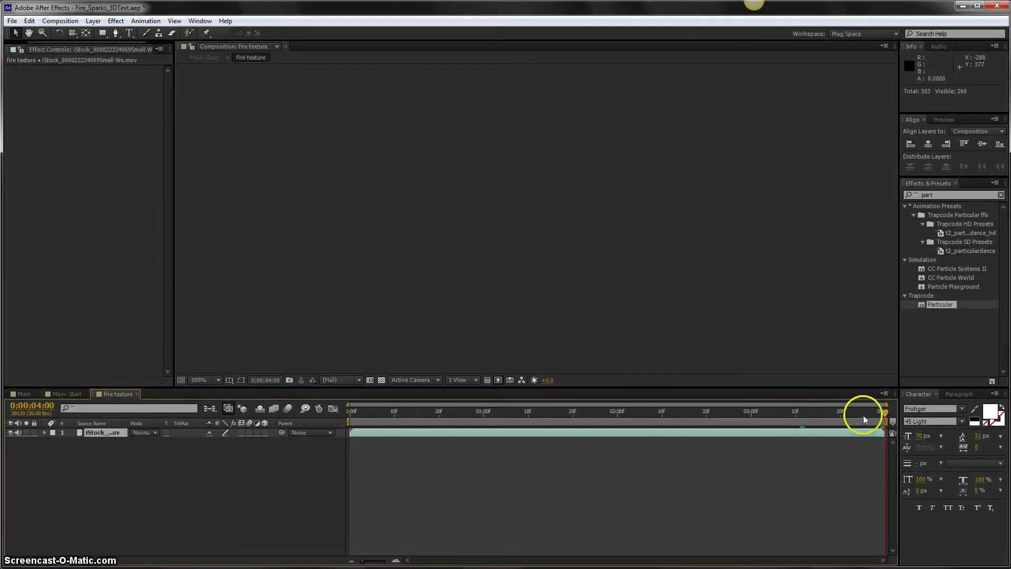
left_click(607, 413)
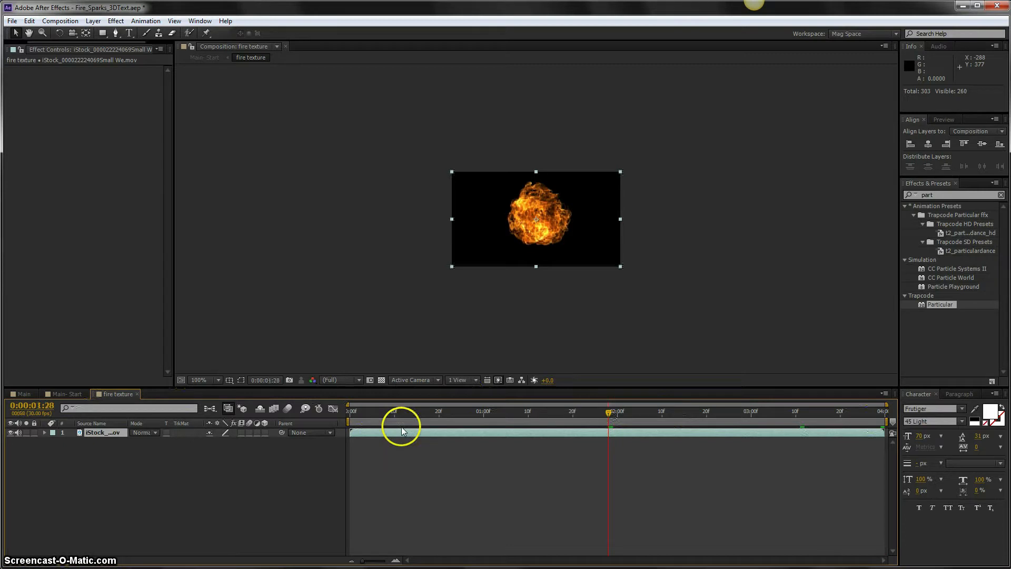
left_click(768, 415)
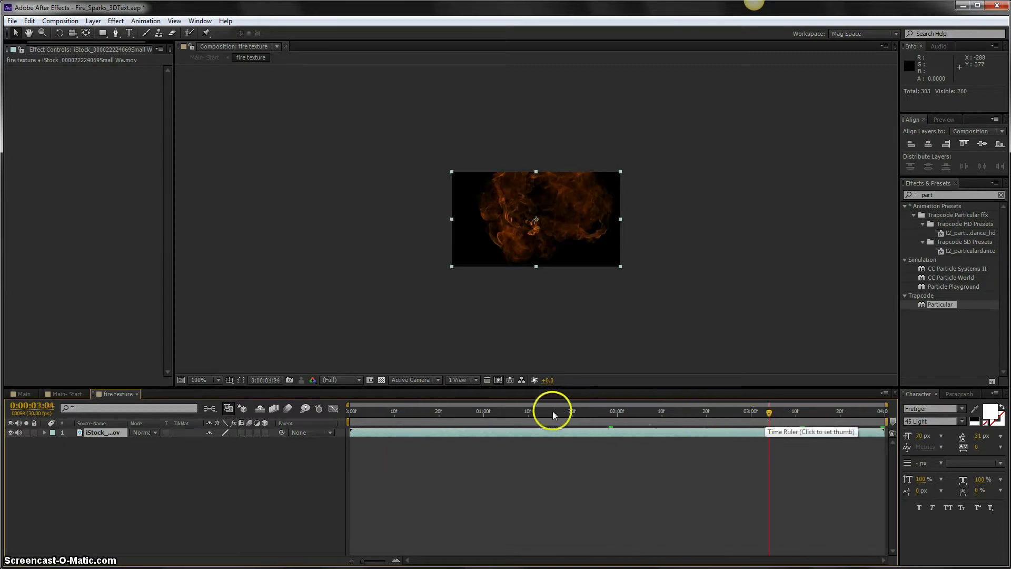
left_click_drag(553, 415, 470, 411)
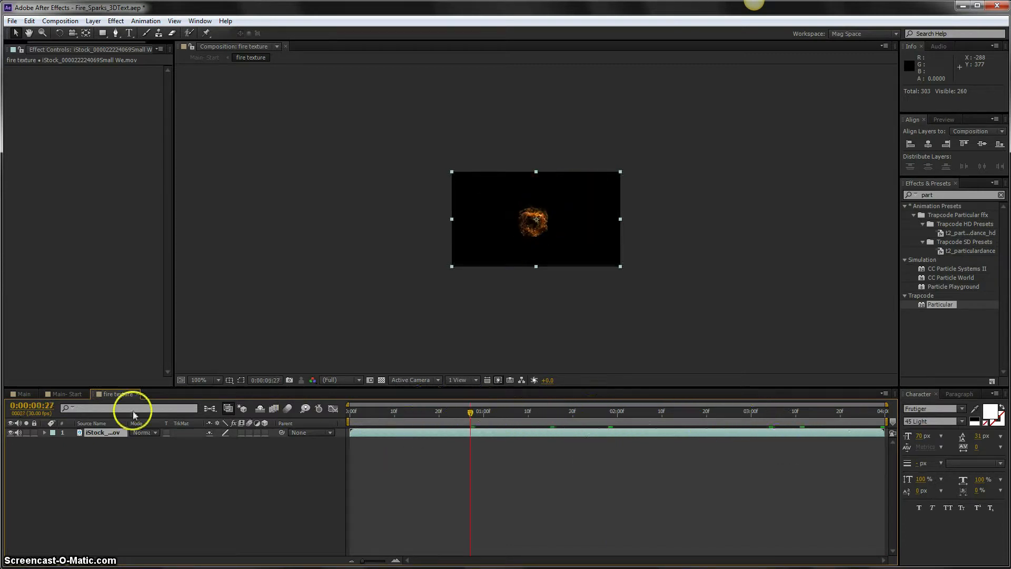
left_click(71, 394)
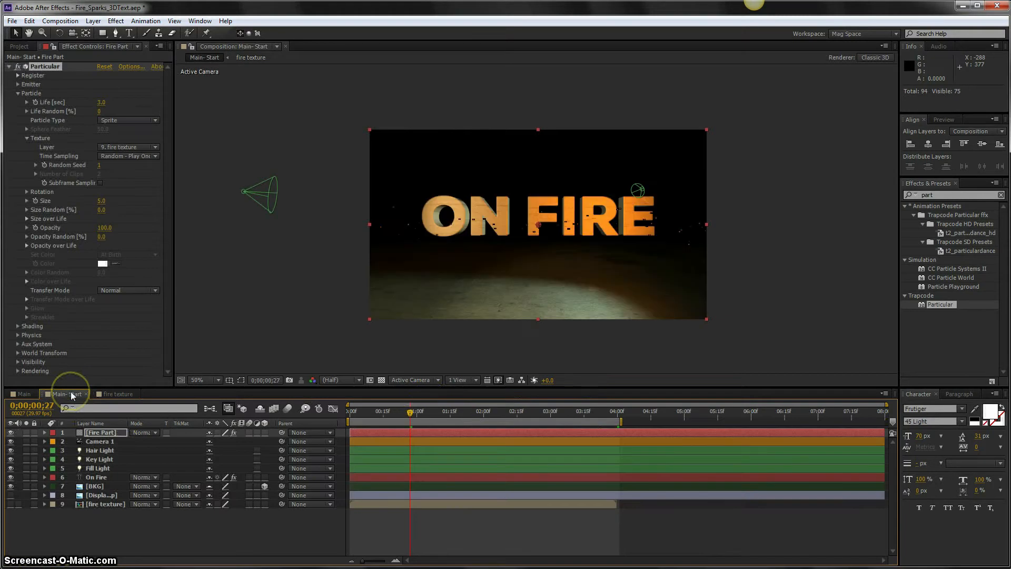
scroll(535, 223, "up", 2)
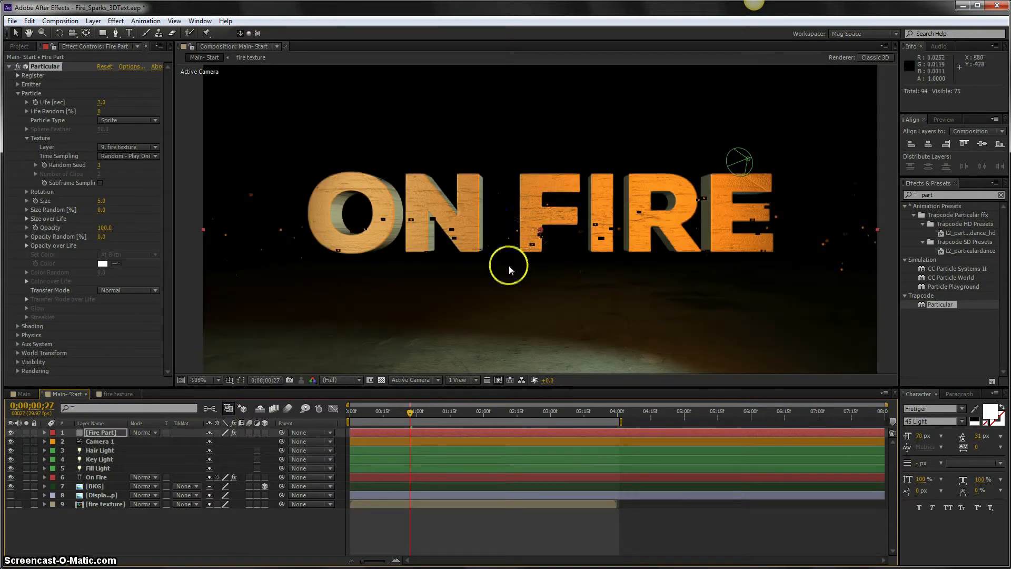
key("comma")
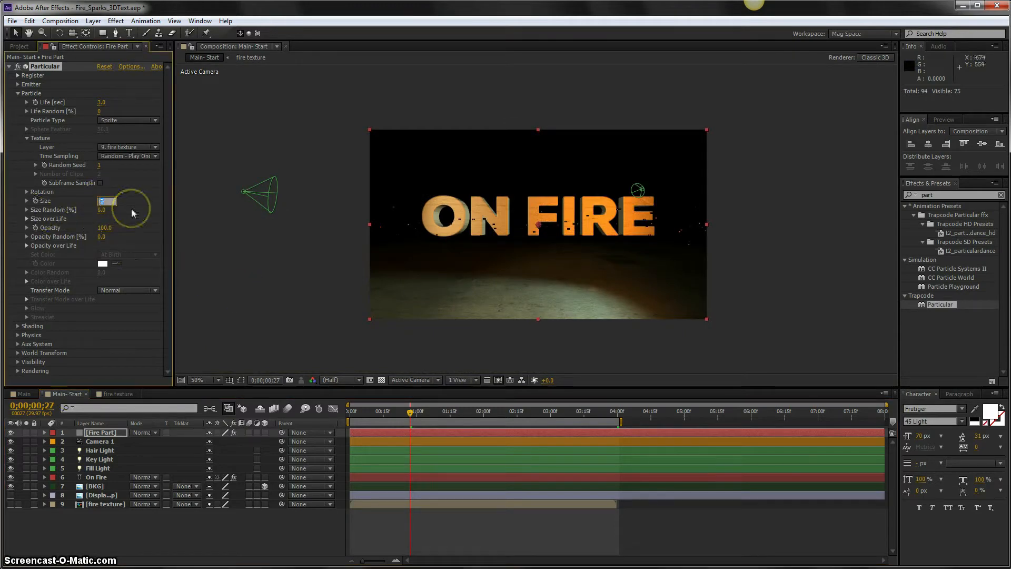
Set Particular's particle Size to 200, raise it to 250, and check the fire texture composition before returning to Main- Start.
type("200")
key("Return")
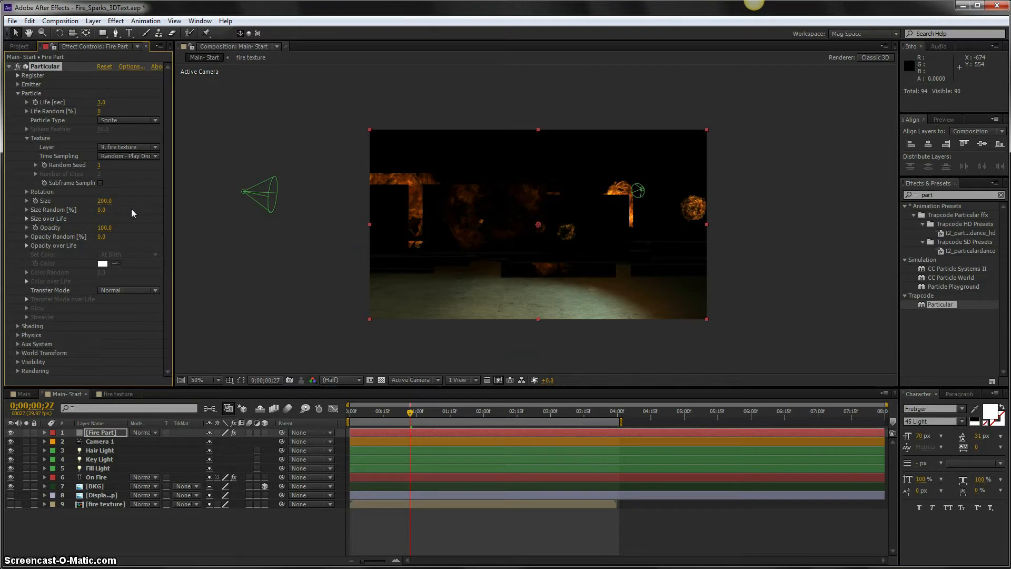
left_click(105, 202)
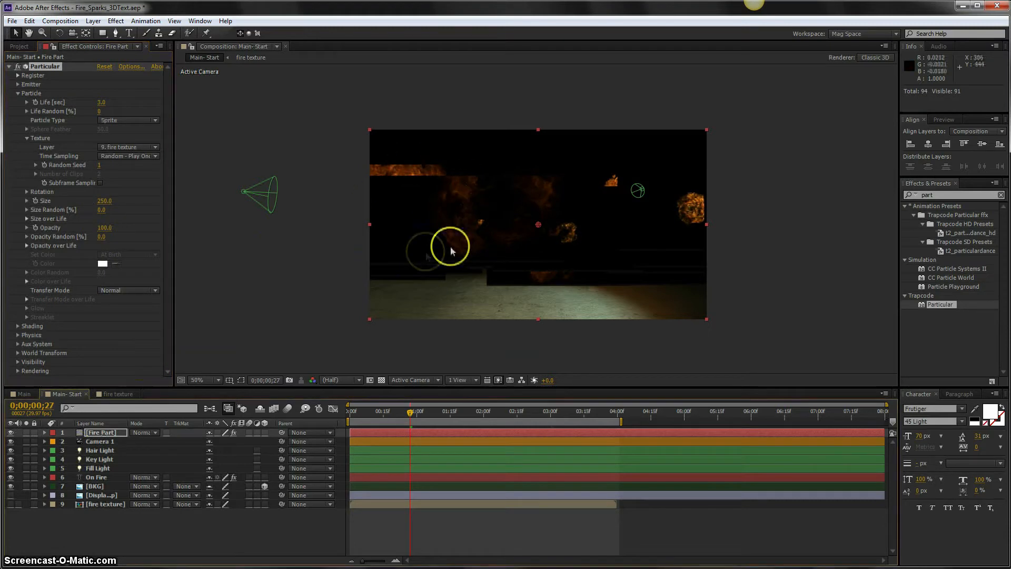
left_click(113, 394)
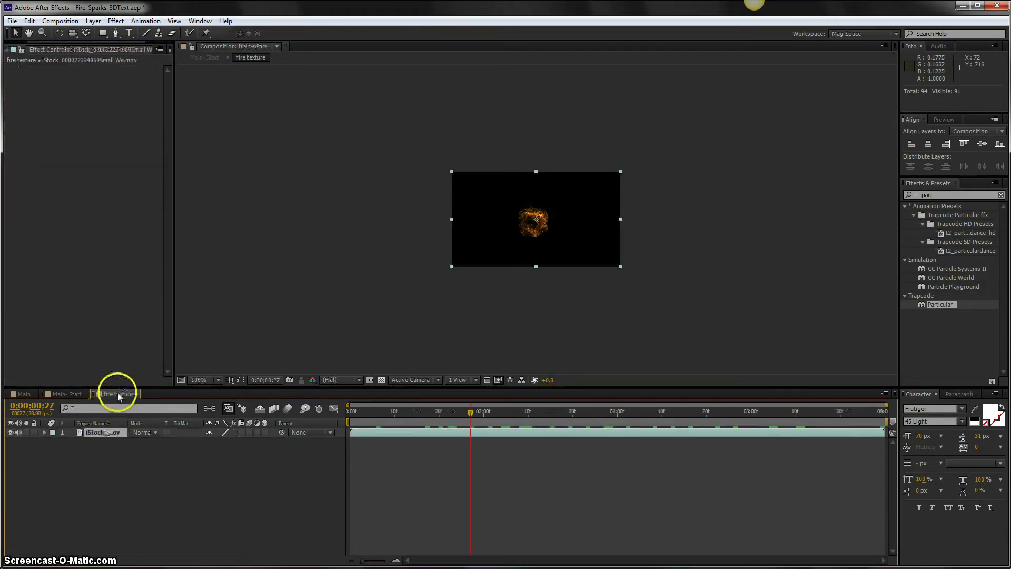
left_click(68, 394)
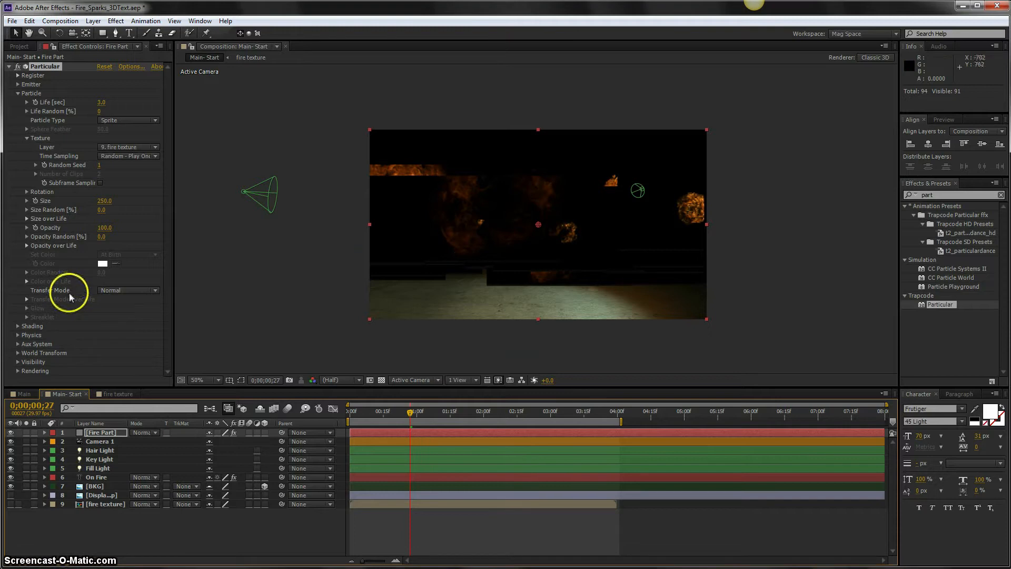
Set Particular's Transfer Mode to Screen and the Fire Part layer's blending mode to Lighten, and check a slightly later frame.
left_click(112, 290)
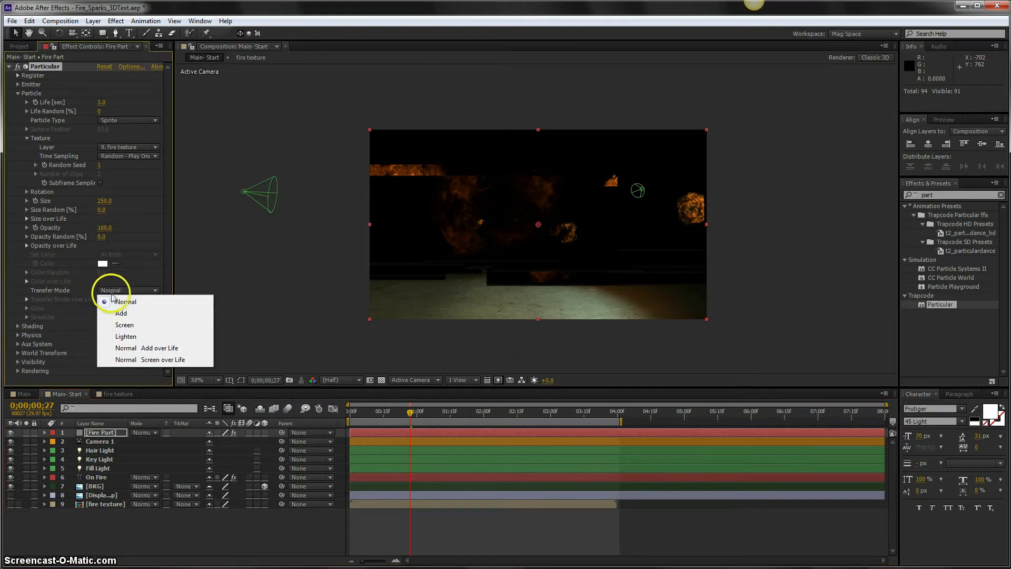
left_click(131, 328)
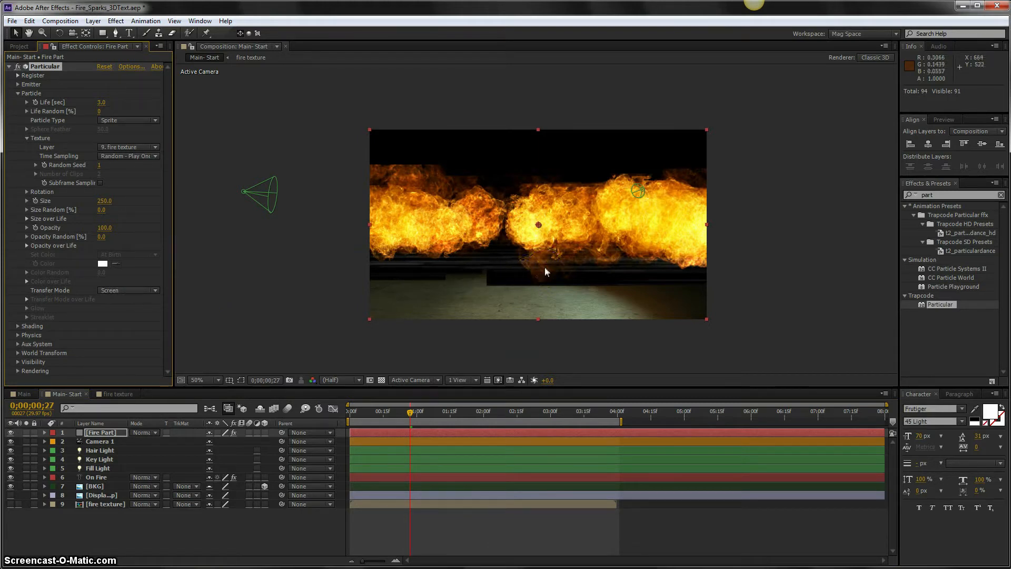
left_click(145, 433)
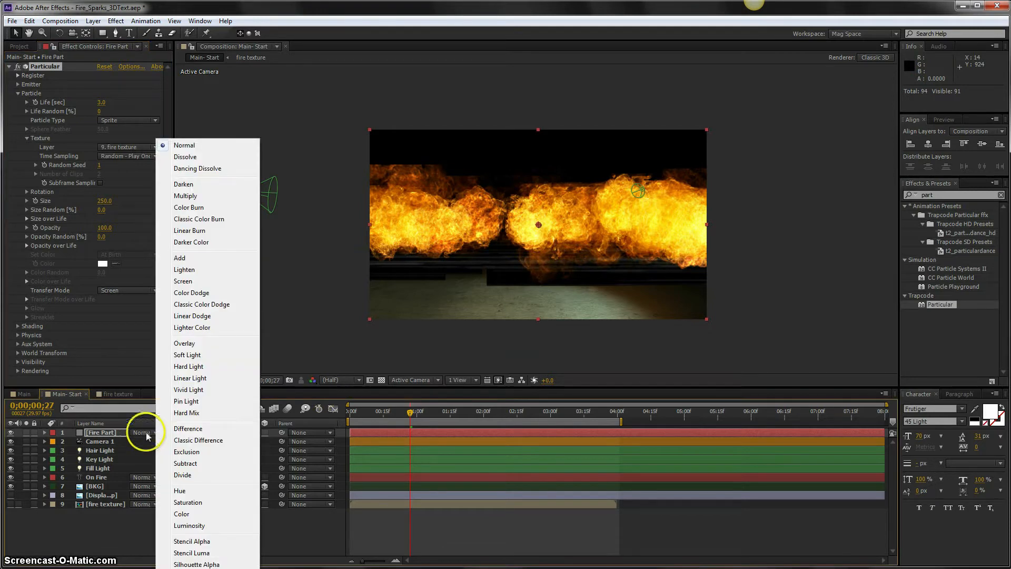
left_click(184, 270)
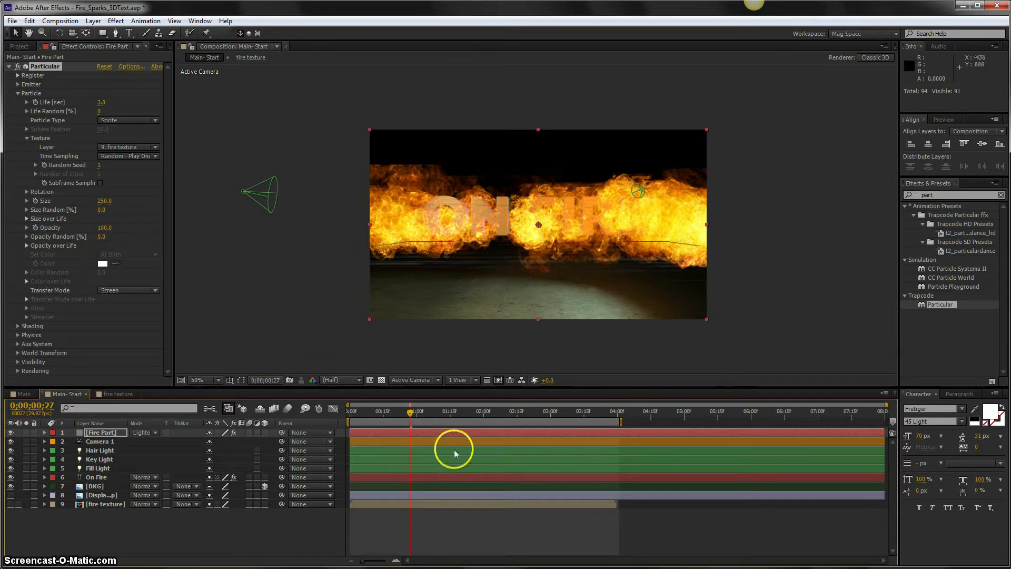
left_click(420, 412)
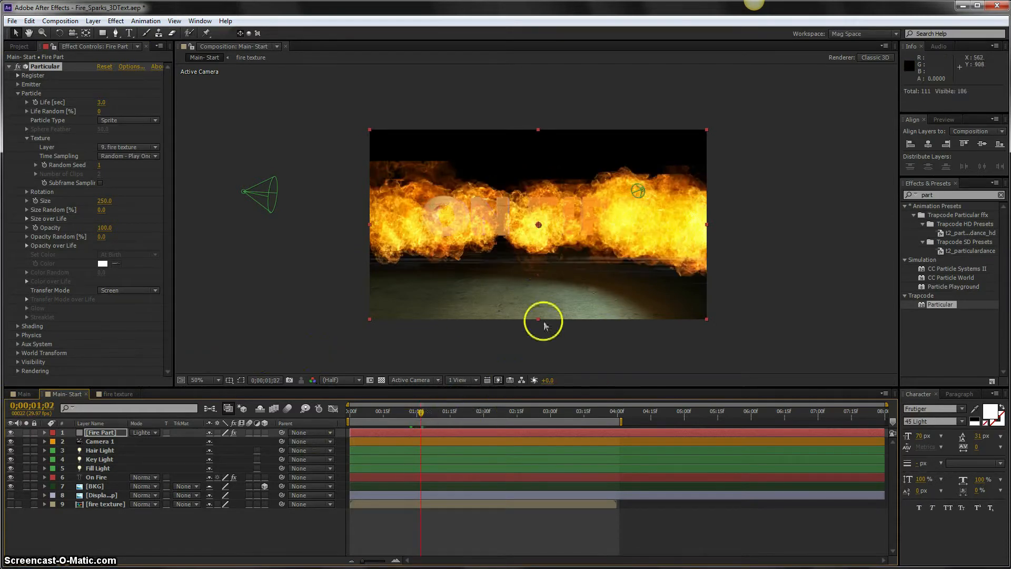
In the fire texture composition at 0;00;03;02, add a full-size elliptical mask to the fire clip and show the transparency grid.
left_click(118, 393)
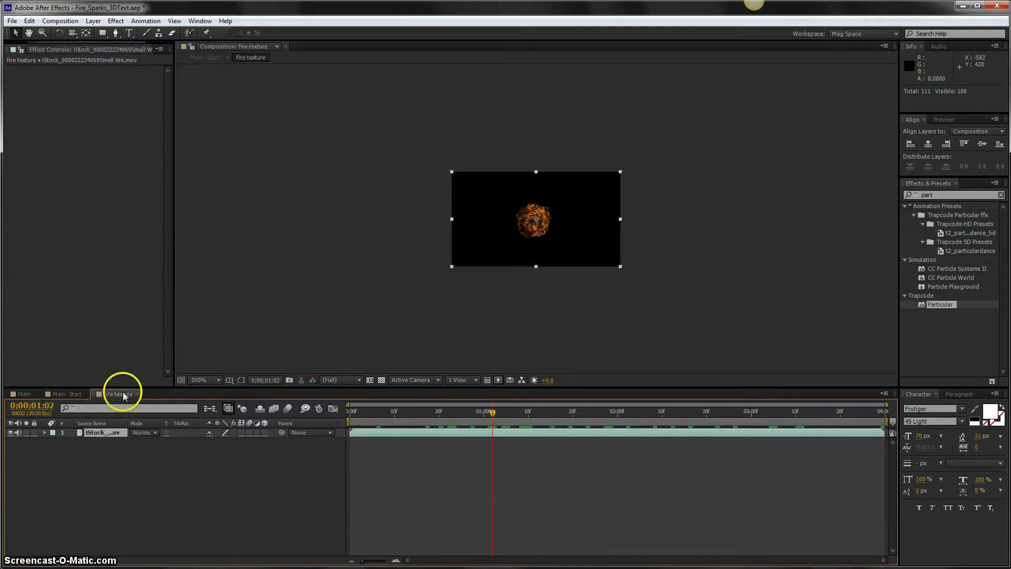
left_click(661, 410)
left_click(760, 411)
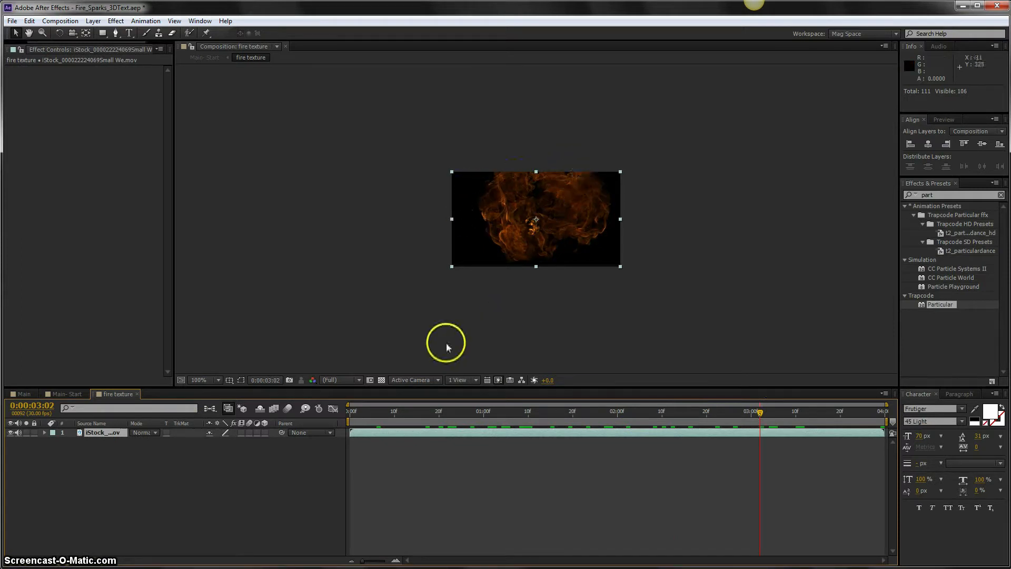
left_click(103, 35)
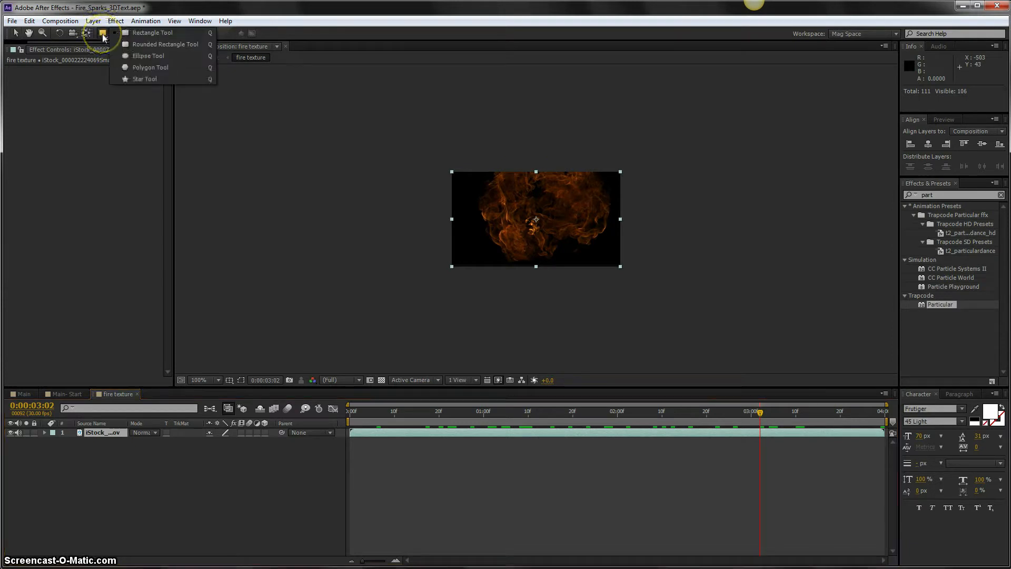
left_click(139, 57)
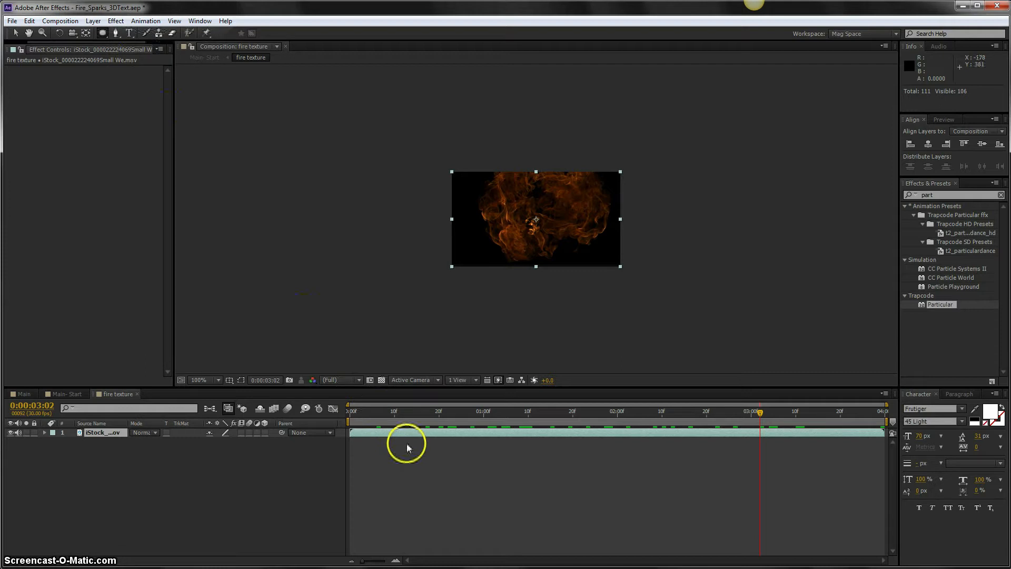
double_click(104, 33)
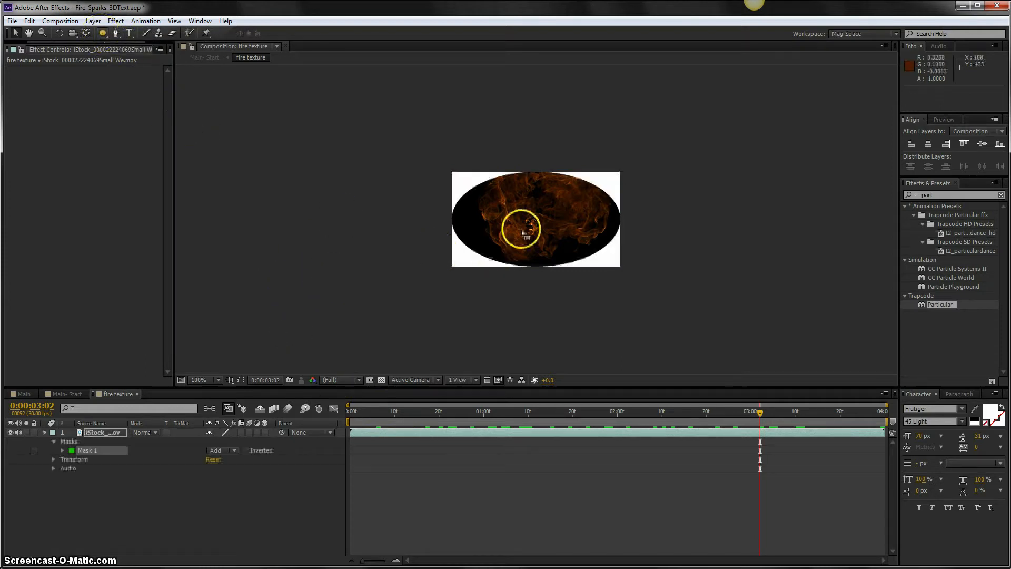
left_click(382, 380)
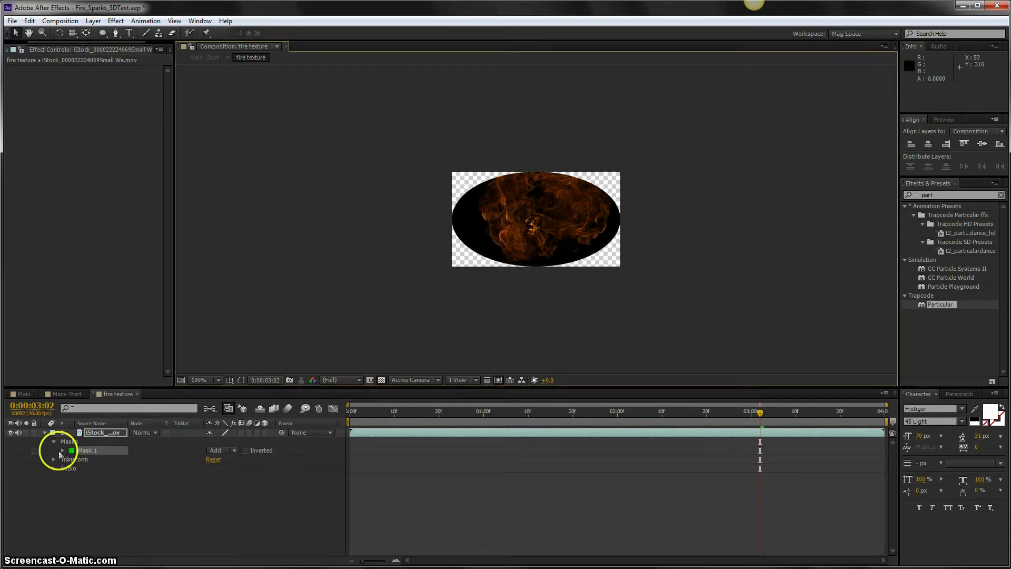
Set the ellipse mask's expansion to -5 pixels and its feather to 10 pixels, and return to Main- Start.
left_click(62, 451)
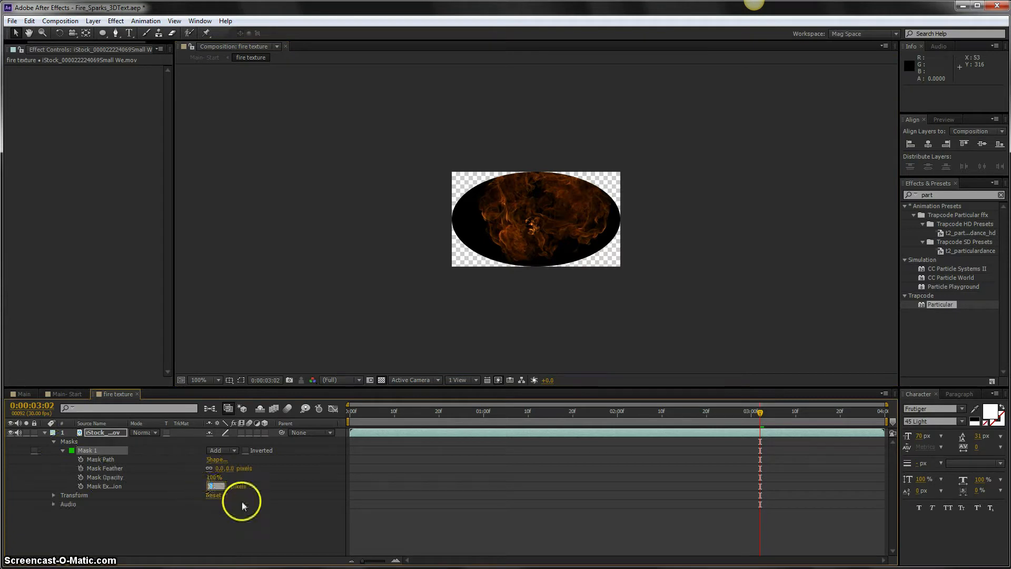
key("Return")
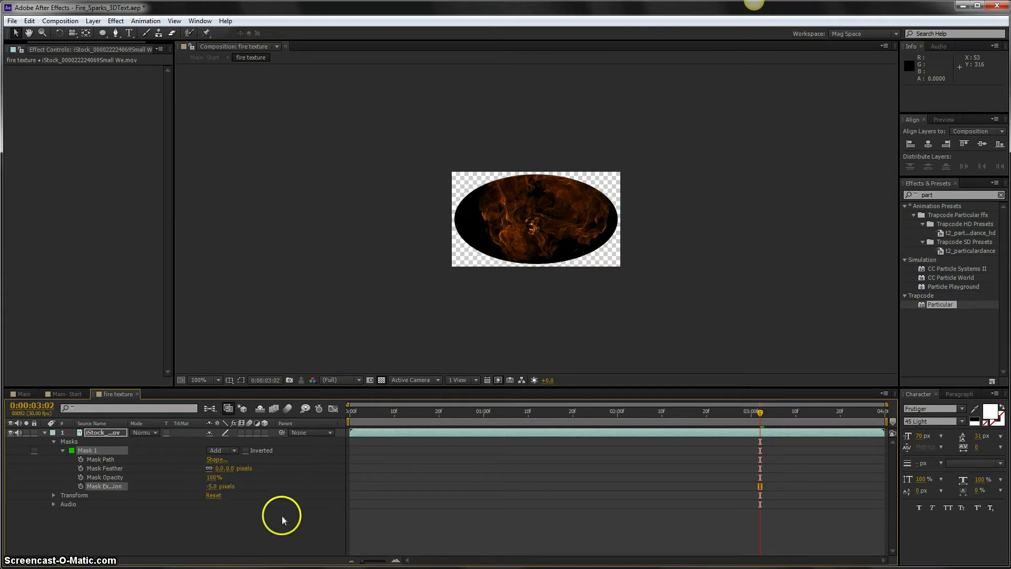
left_click(220, 469)
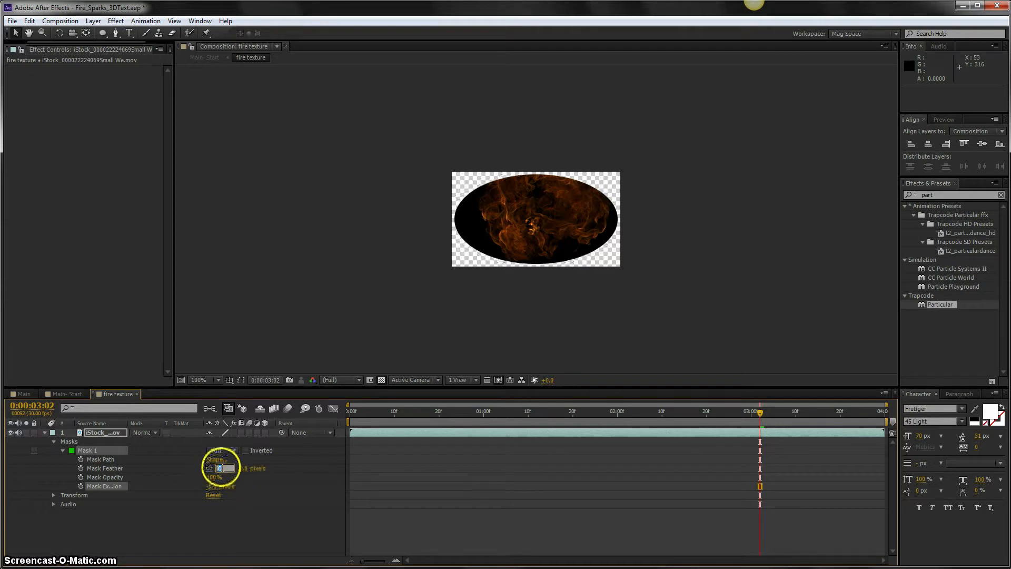
type("10")
key("Return")
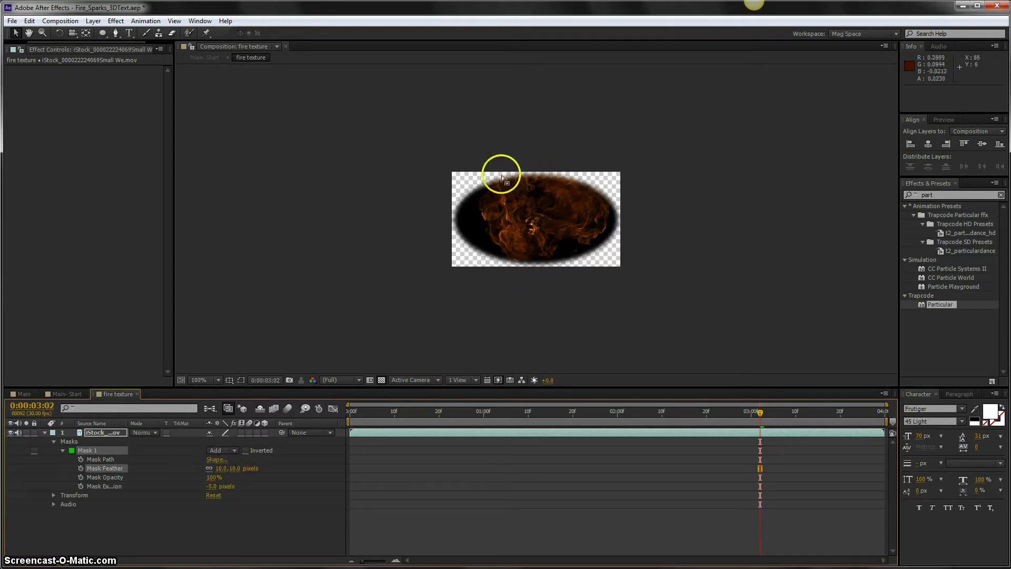
left_click(65, 394)
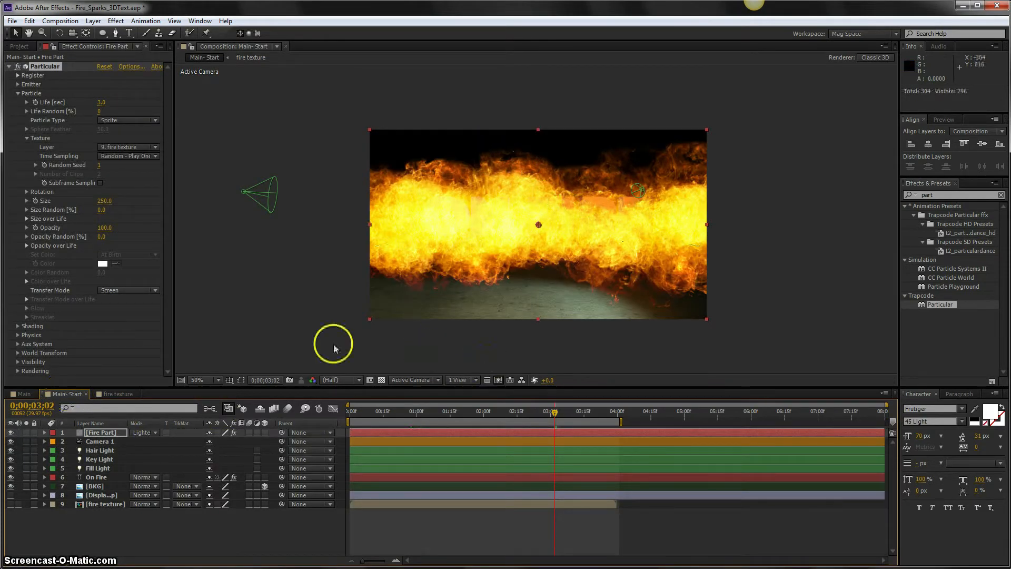
Try Add and Lighten as Particular's Transfer Mode to compare the fire, and set it back to Screen.
left_click(125, 292)
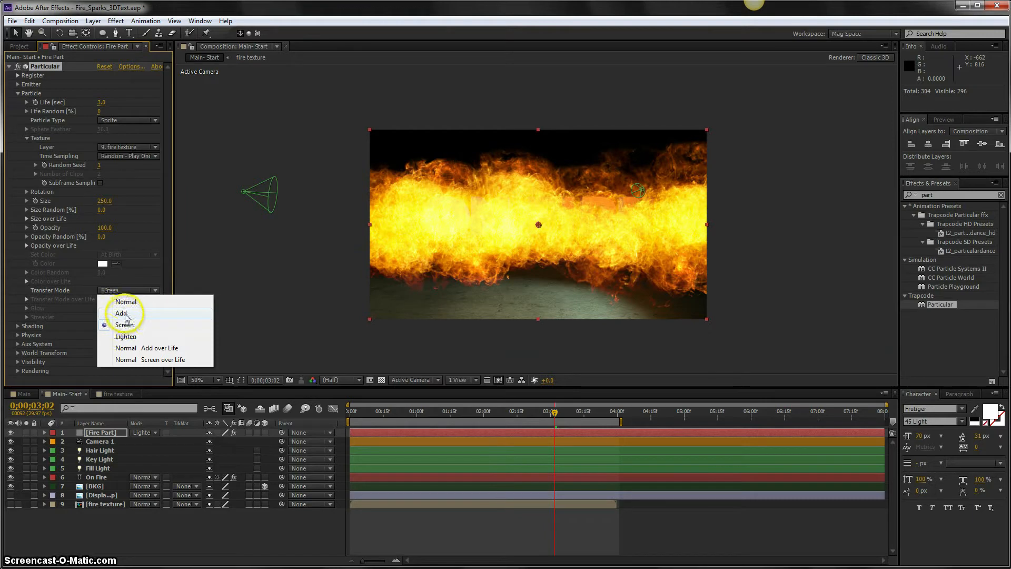
left_click(125, 314)
left_click(128, 290)
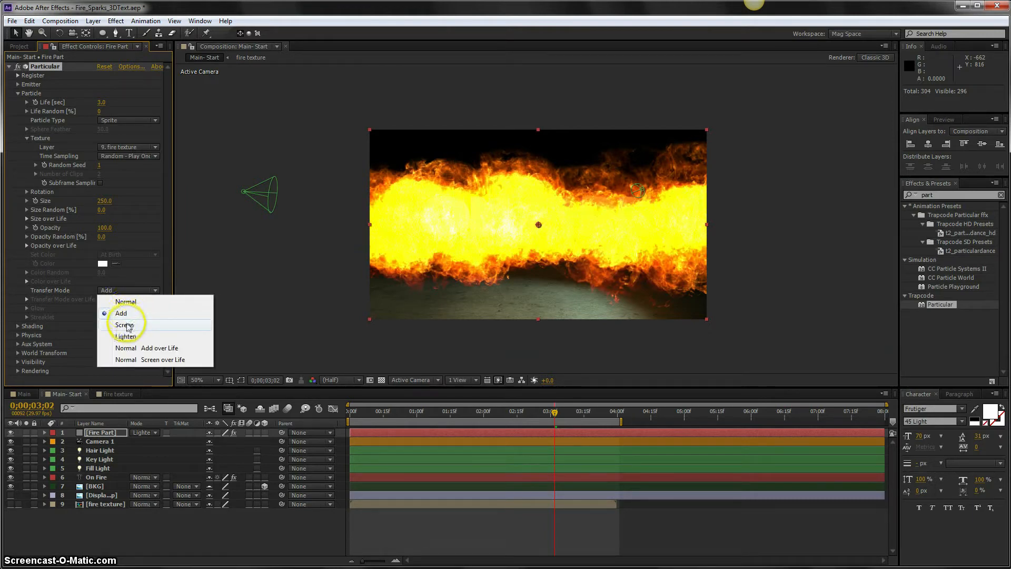
left_click(127, 326)
left_click(139, 290)
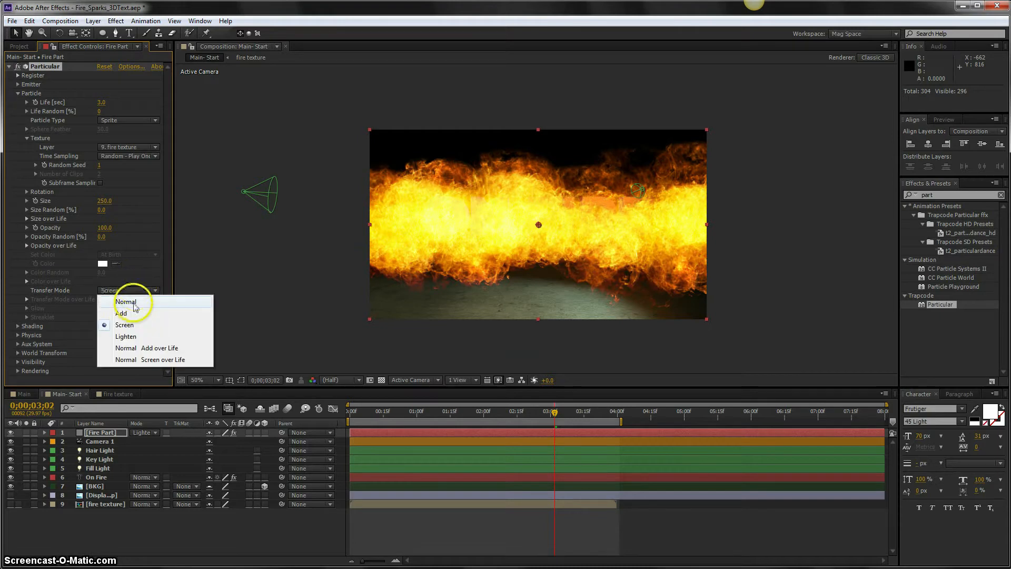
left_click(124, 337)
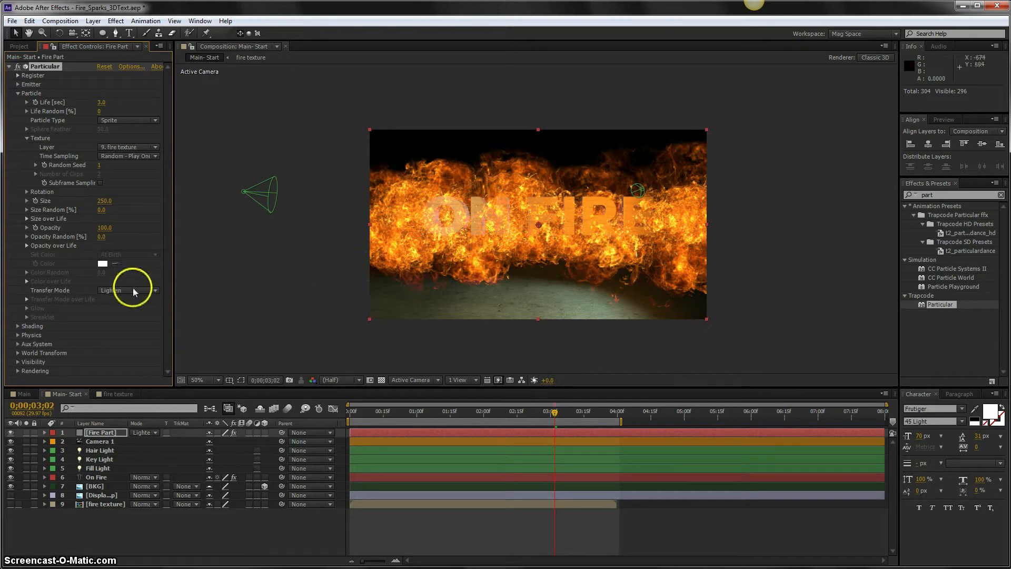
left_click(132, 290)
left_click(125, 325)
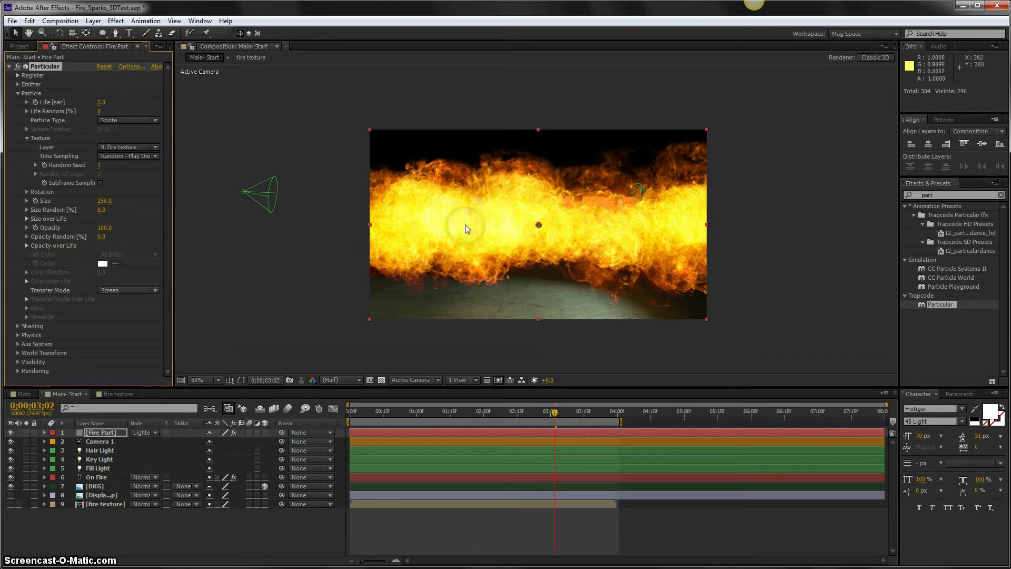
Lower the fire particles' Opacity to 75, check the fire around 0;00;01;24, and set Random Rotation to 100.
left_click(105, 228)
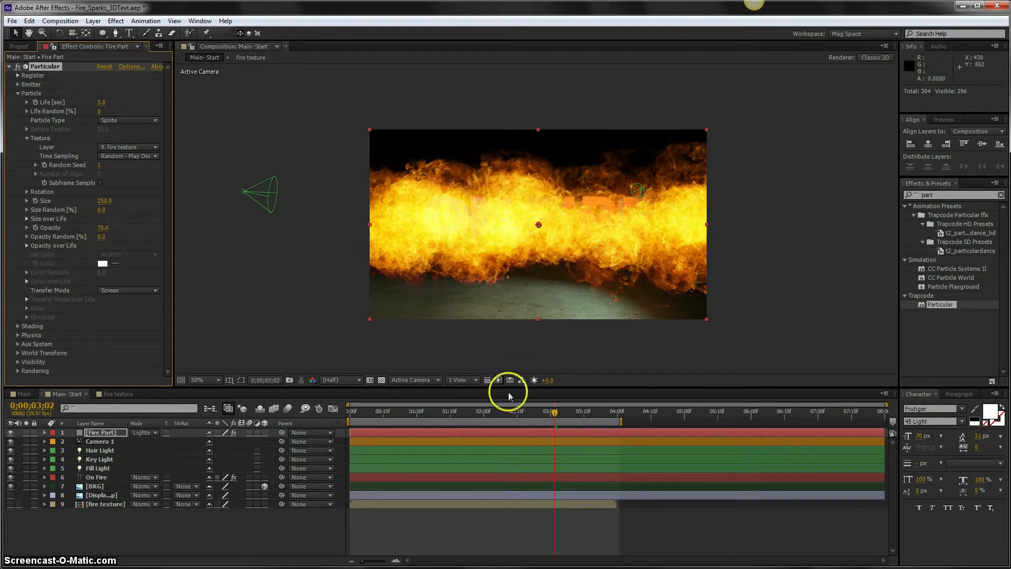
left_click_drag(555, 414, 471, 419)
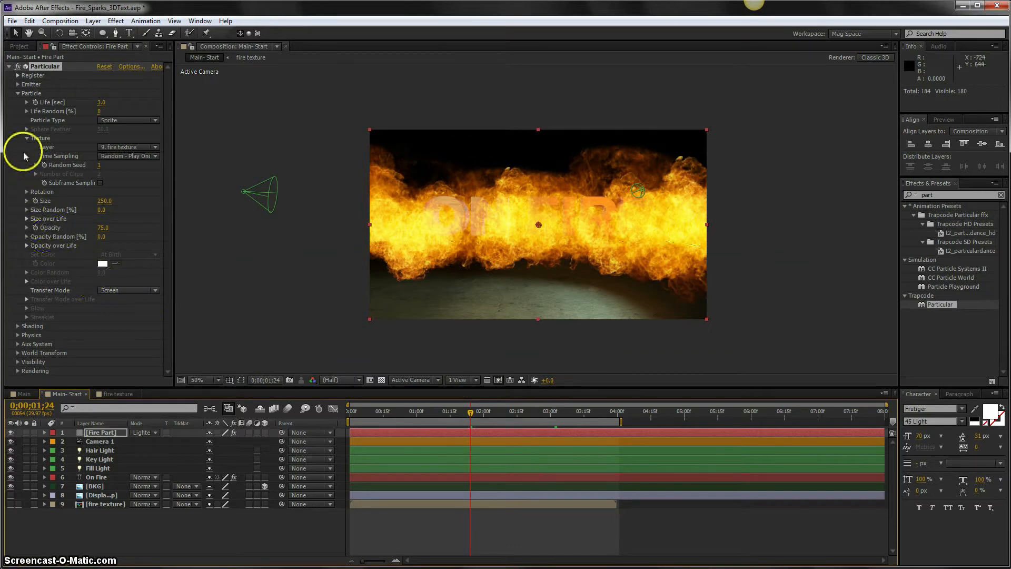
left_click(27, 192)
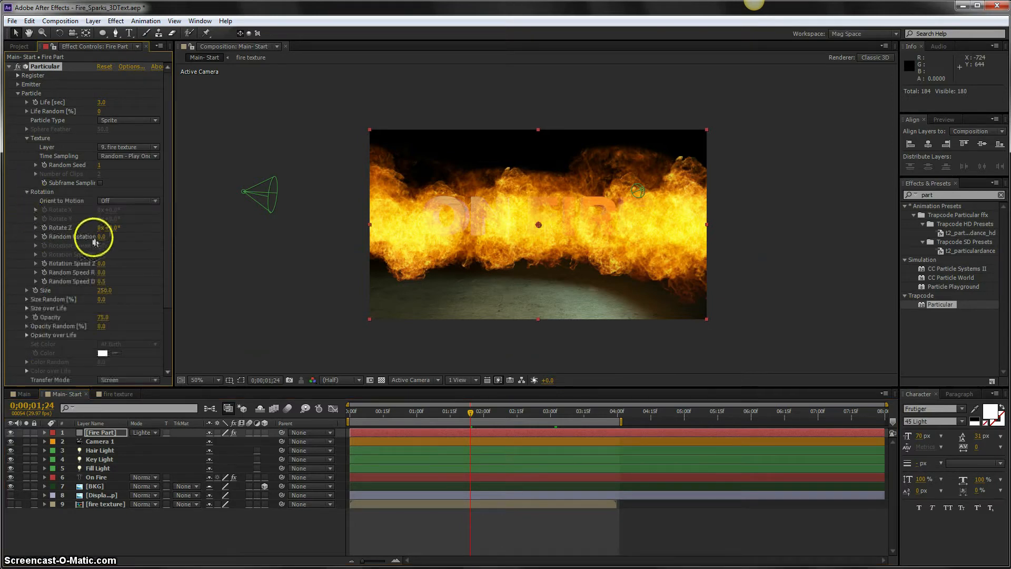
left_click_drag(101, 236, 105, 237)
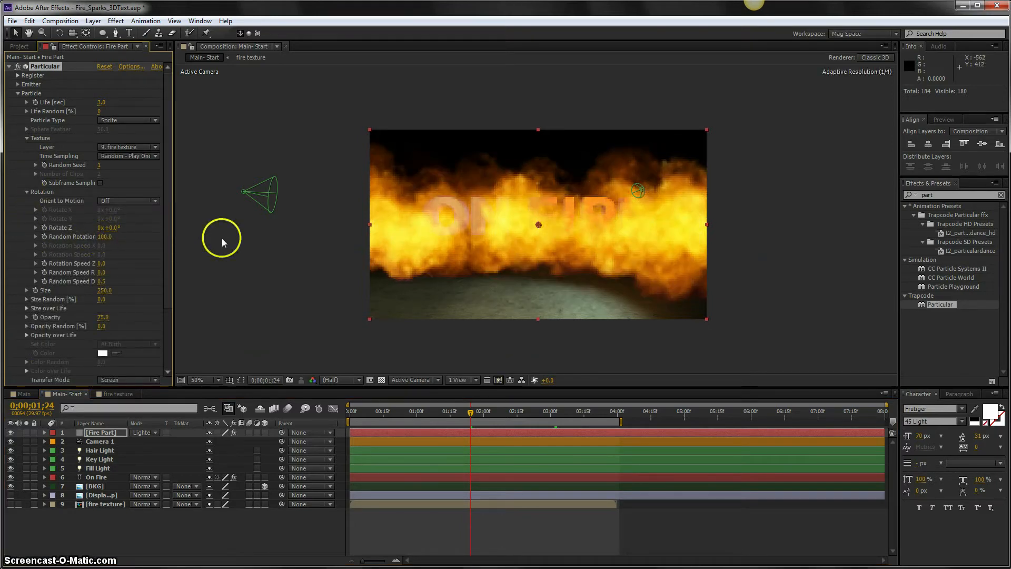
left_click(28, 192)
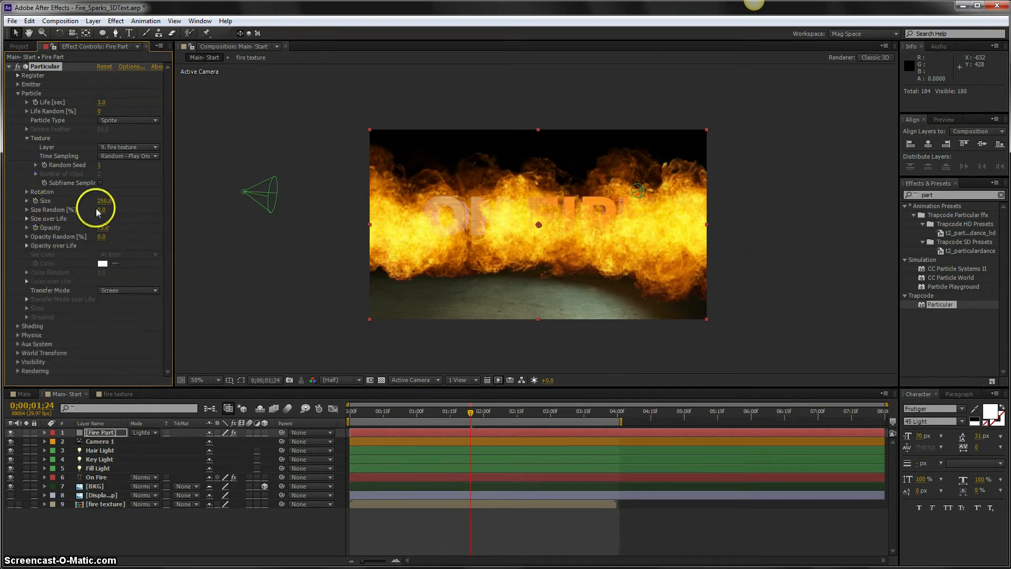
Set the fire particles' Size Random to 100% and their Size to 225.
left_click_drag(98, 211, 227, 221)
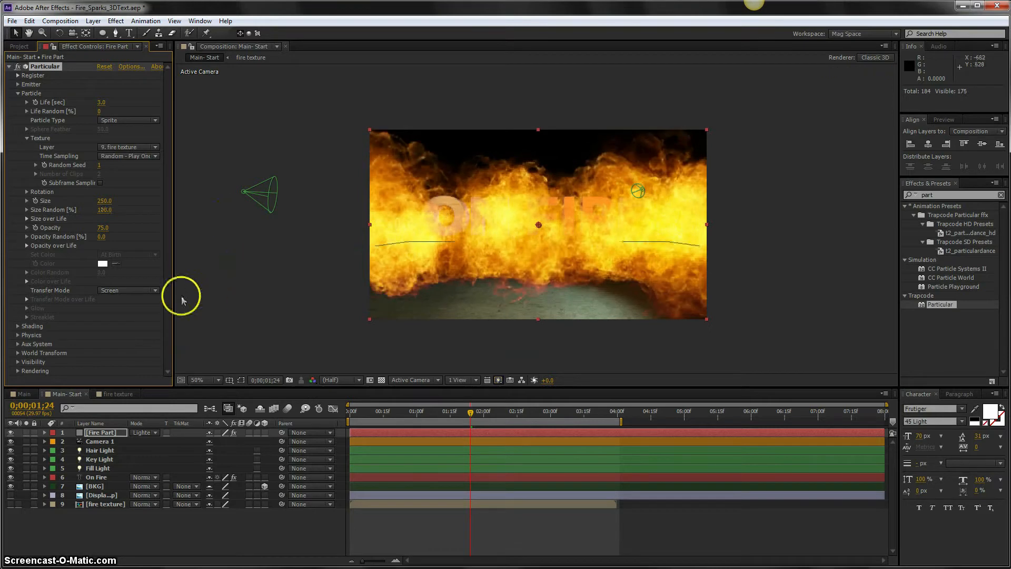
left_click(105, 200)
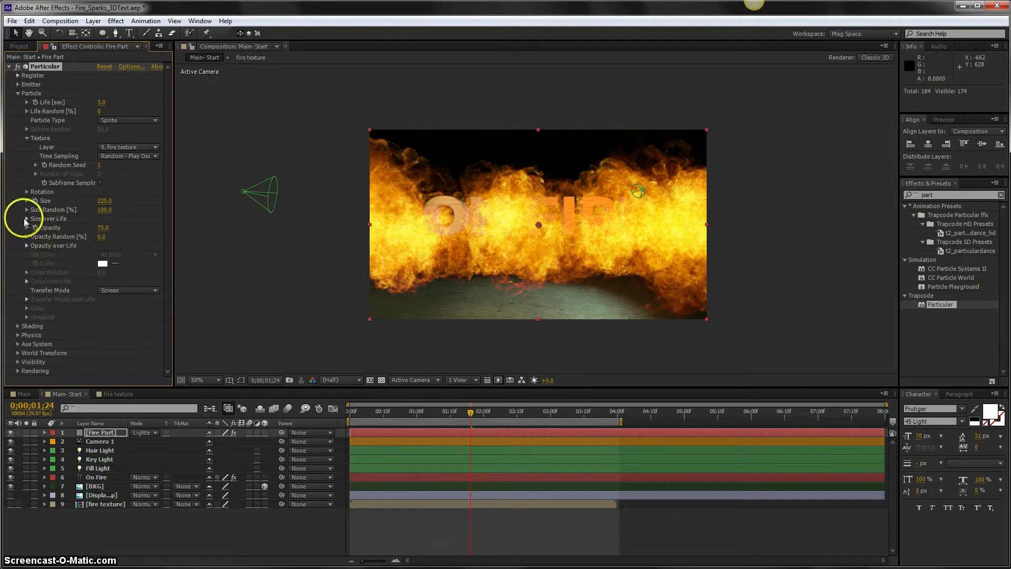
Widen the effect controls area and apply the Size over Life preset that grows at birth, holds, and shrinks before death.
left_click(27, 219)
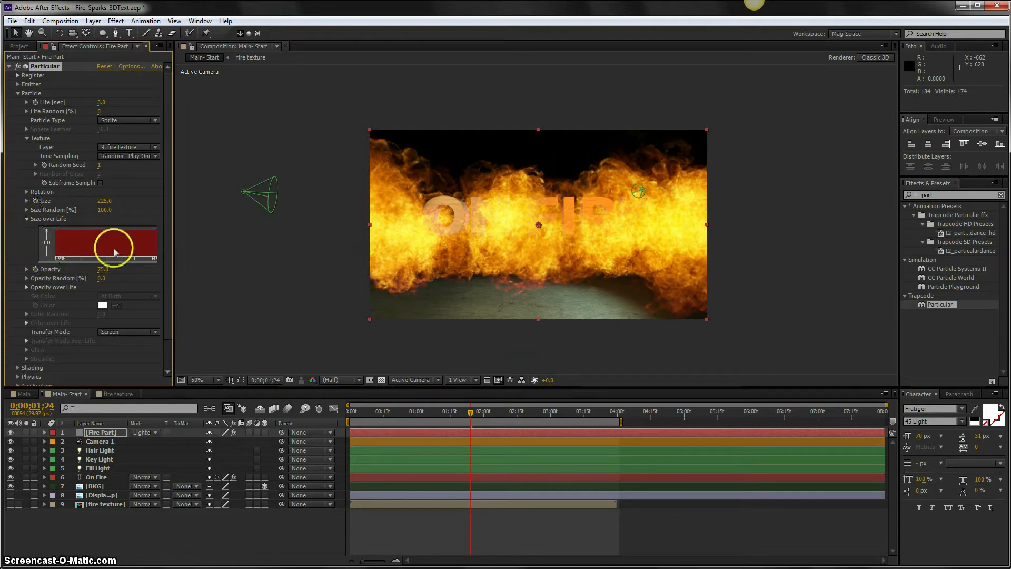
left_click_drag(173, 231, 237, 236)
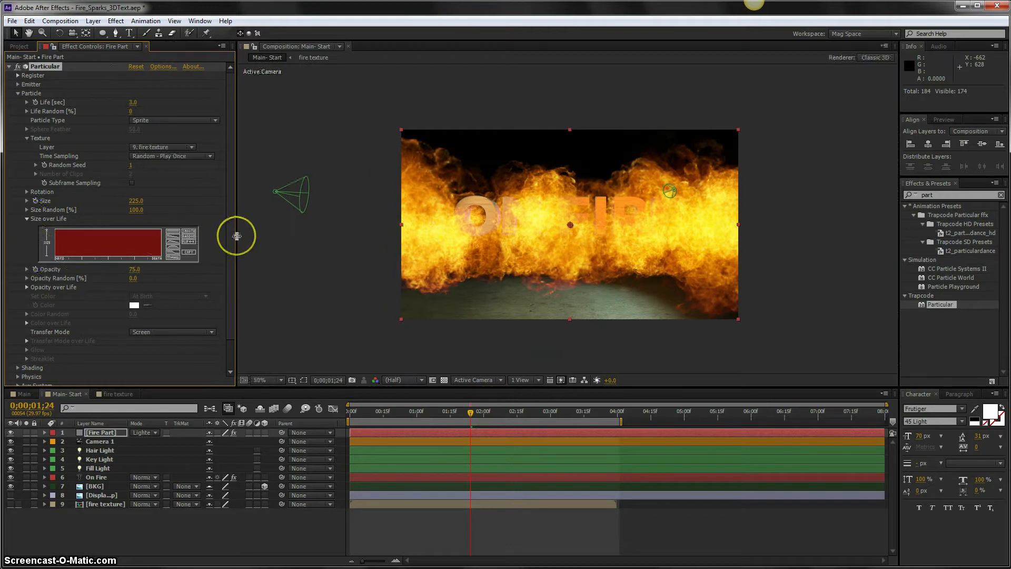
left_click(173, 248)
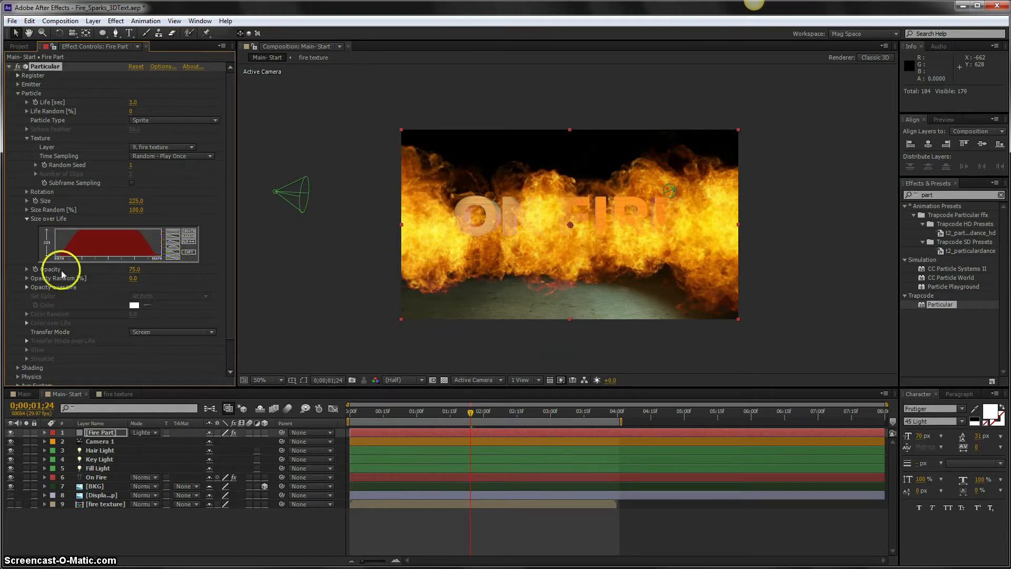
Reshape the fire particles' Size over Life curve to ease in at birth and stay at full size until death.
left_click_drag(92, 229, 162, 229)
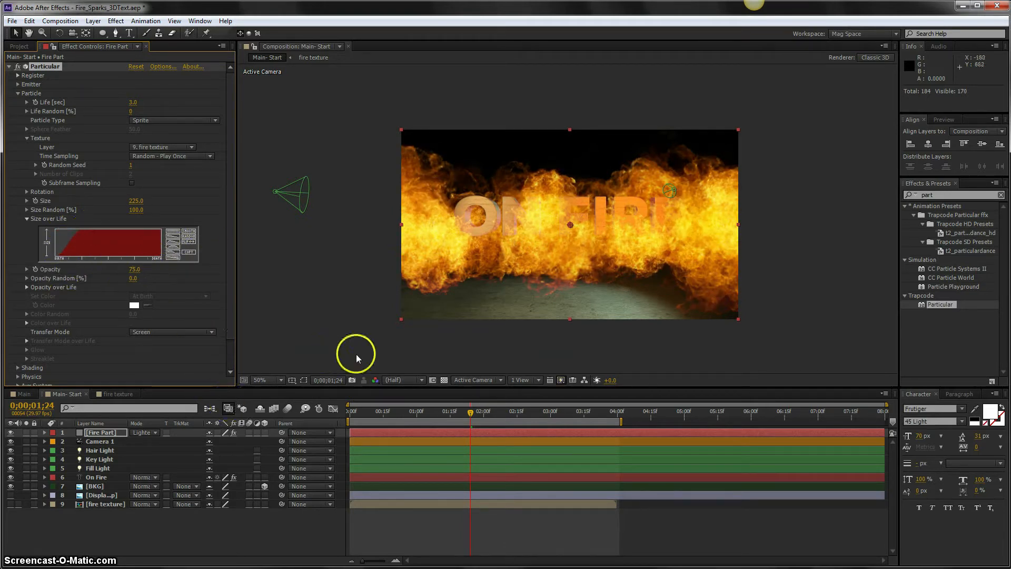
mouse_move(51, 260)
left_mouse_down()
mouse_move(77, 255)
mouse_move(80, 228)
left_mouse_up()
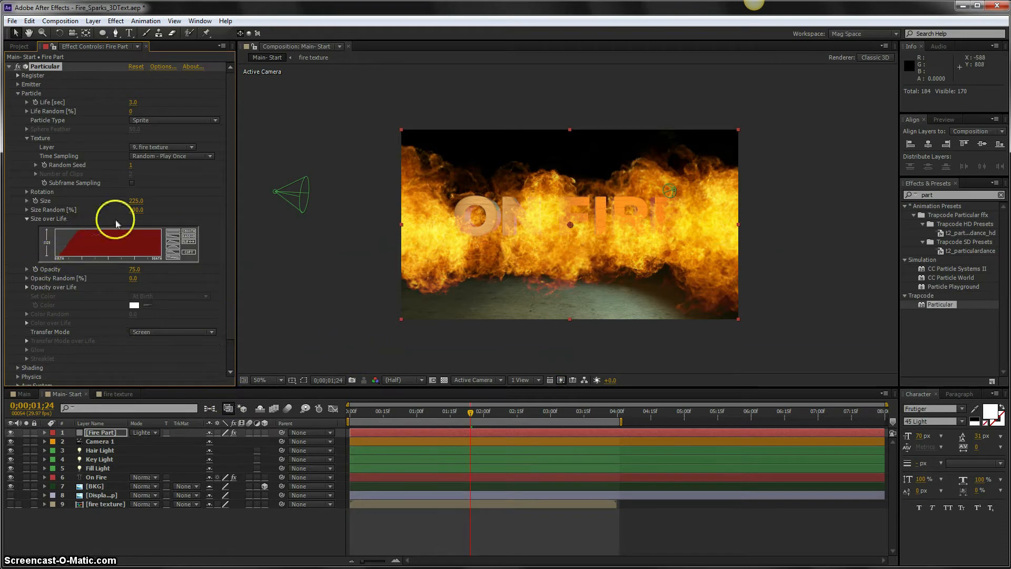
left_click(27, 219)
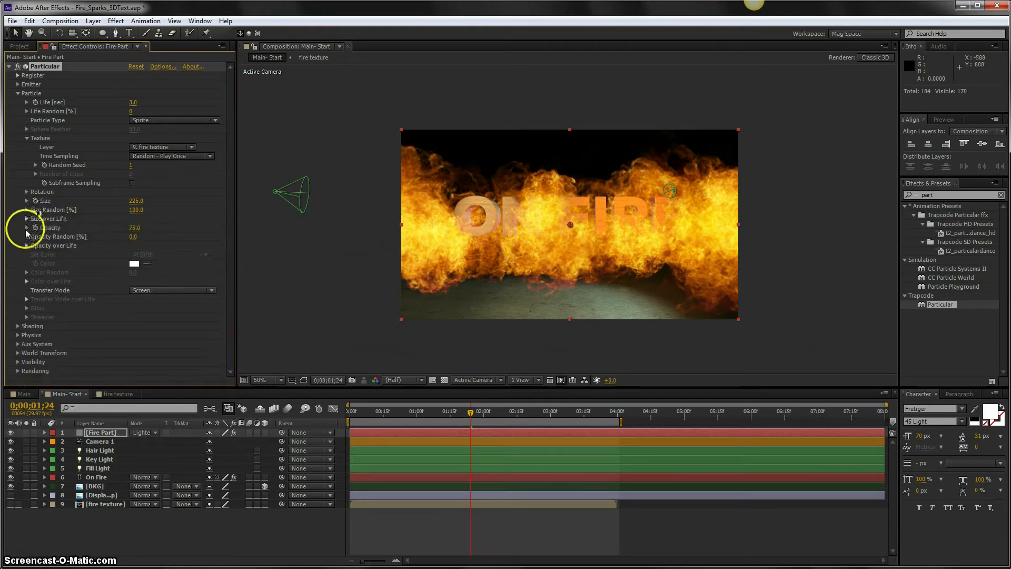
Apply the Opacity over Life preset that fades in after birth and out before death, and check the fire texture composition.
left_click(26, 246)
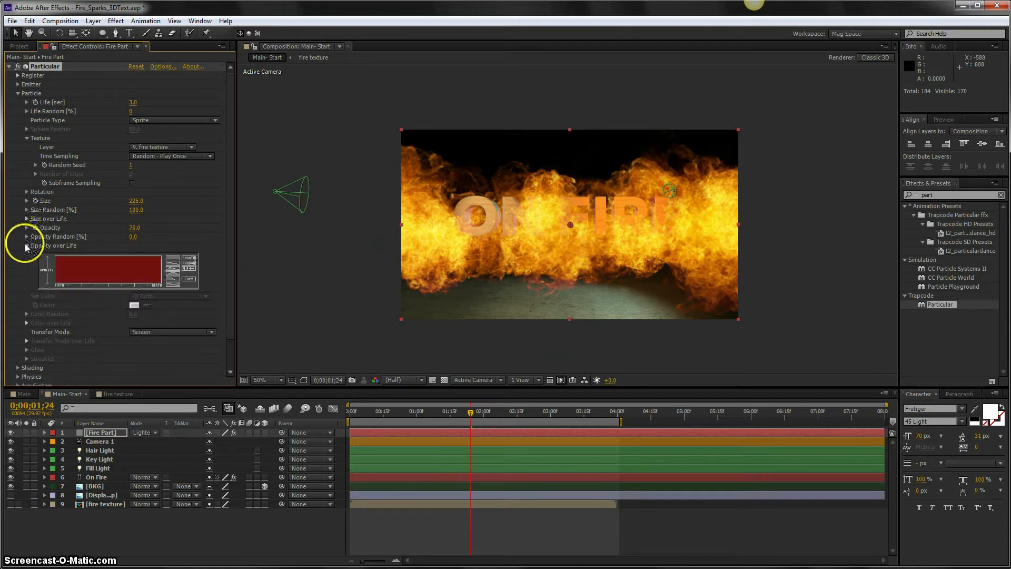
left_click(171, 276)
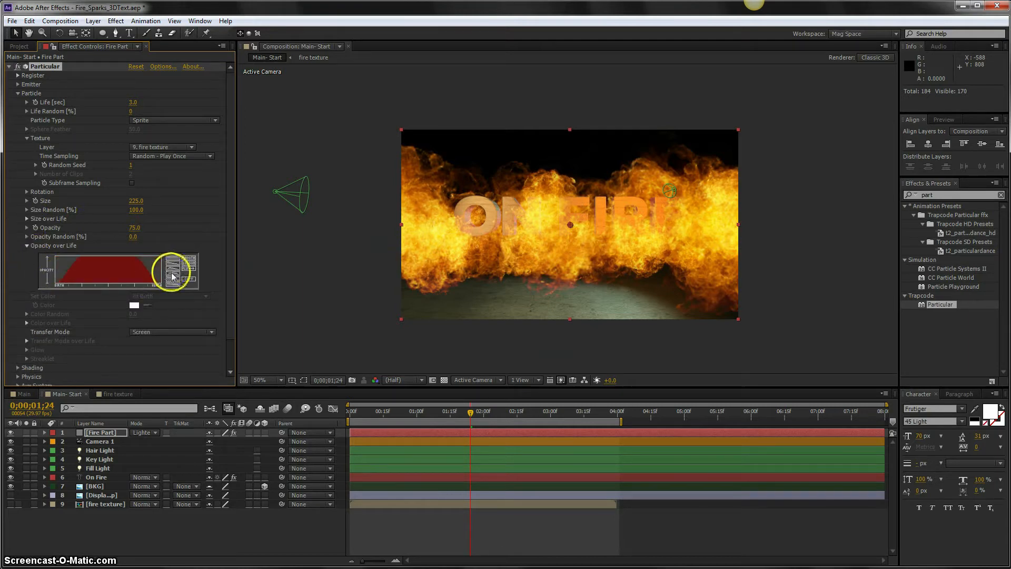
left_click(119, 394)
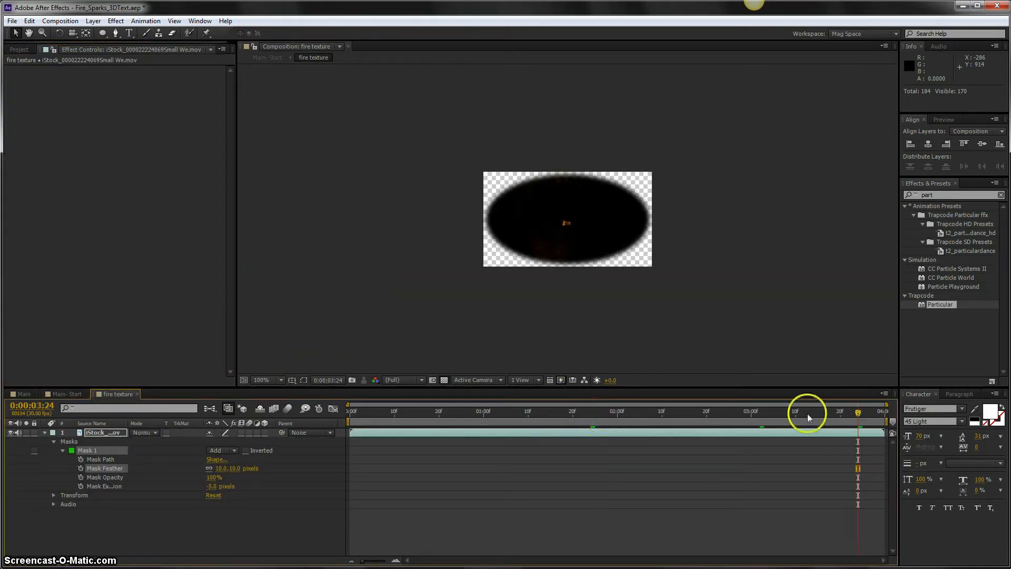
left_click(64, 394)
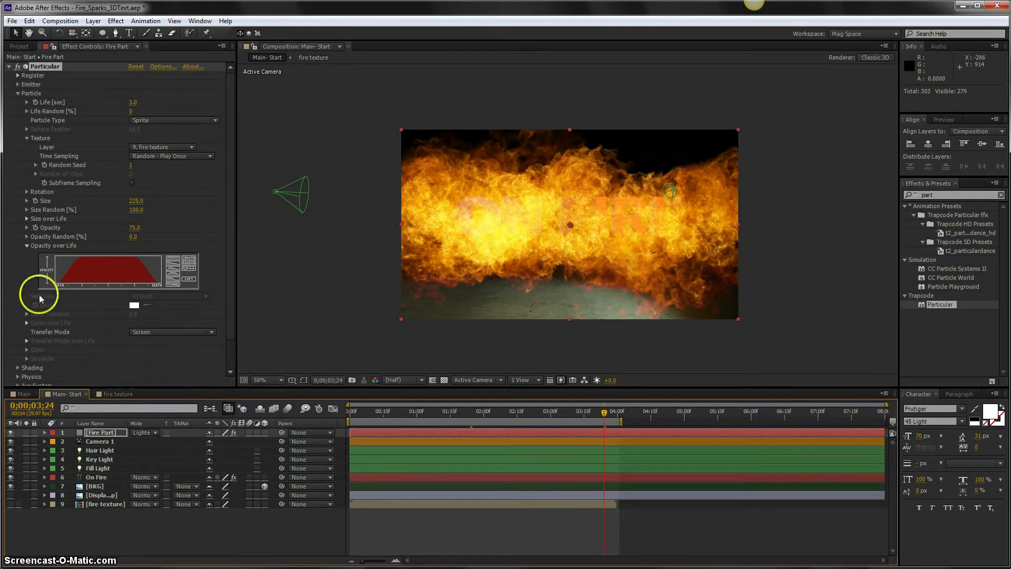
left_click(27, 246)
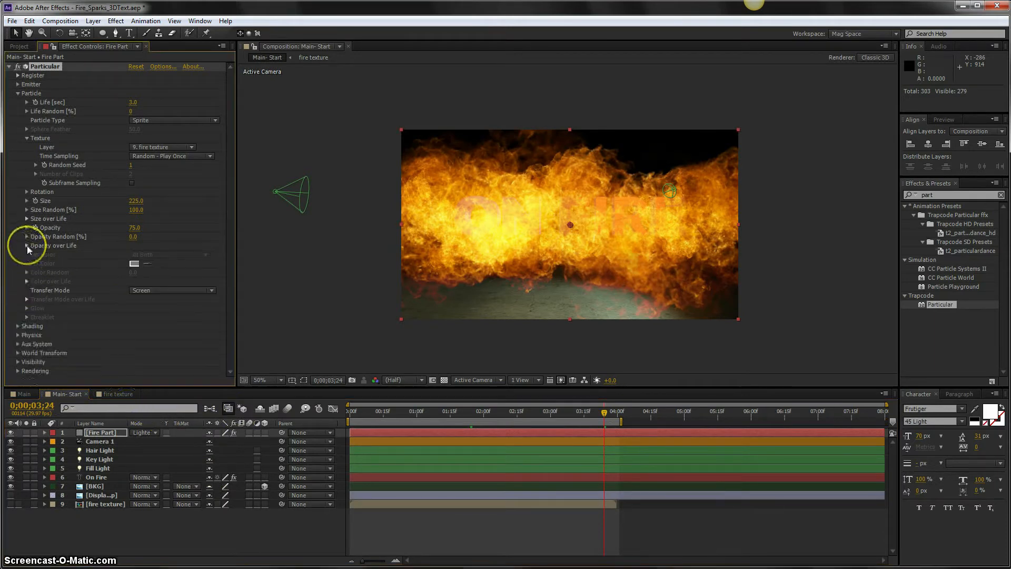
Go to 0;00;00;10 and set the fire emitter's Position XY to 640, -100, above the frame.
left_click(17, 93)
left_click(17, 84)
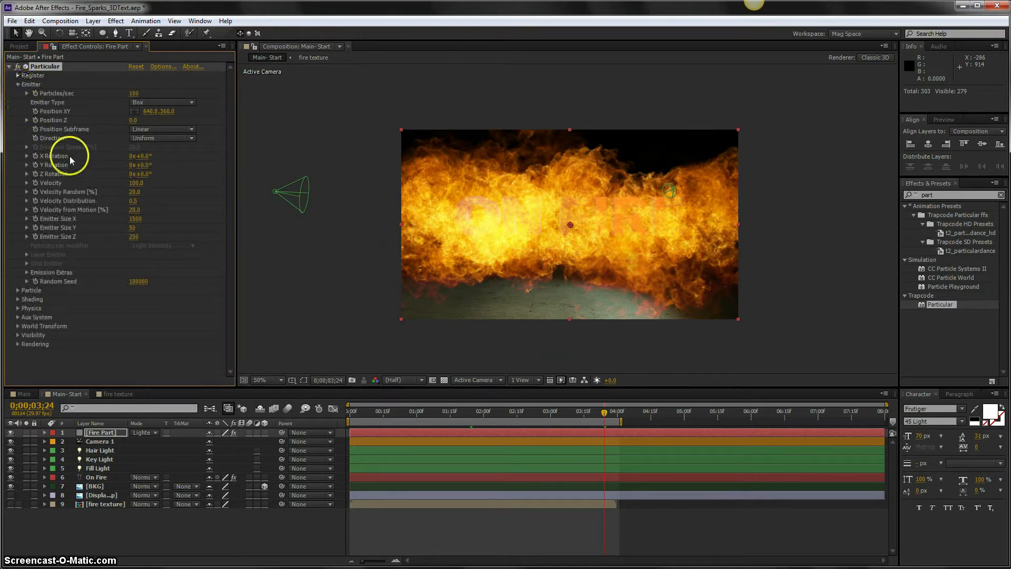
left_click(424, 411)
left_click_drag(424, 412, 371, 416)
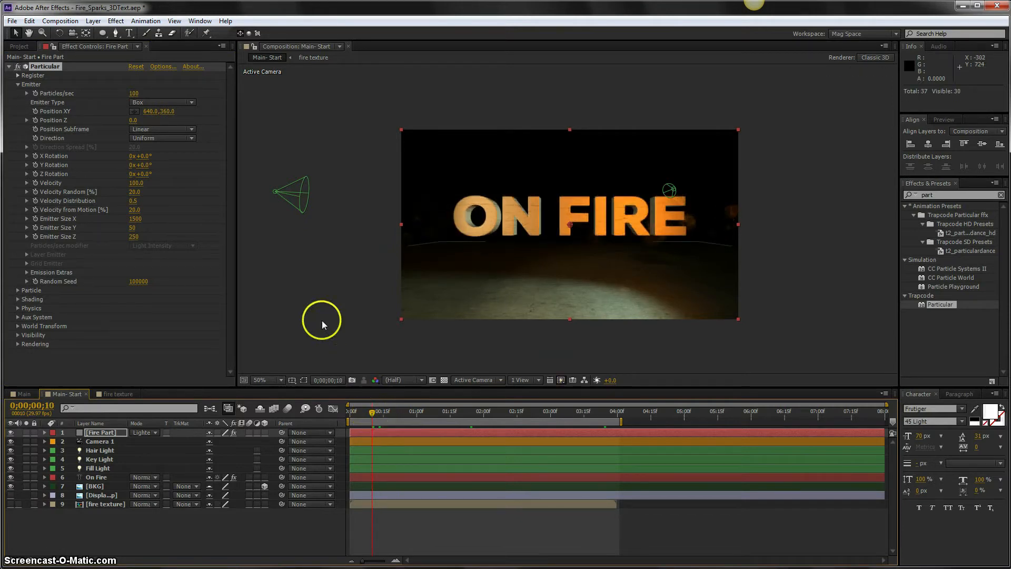
left_click(135, 111)
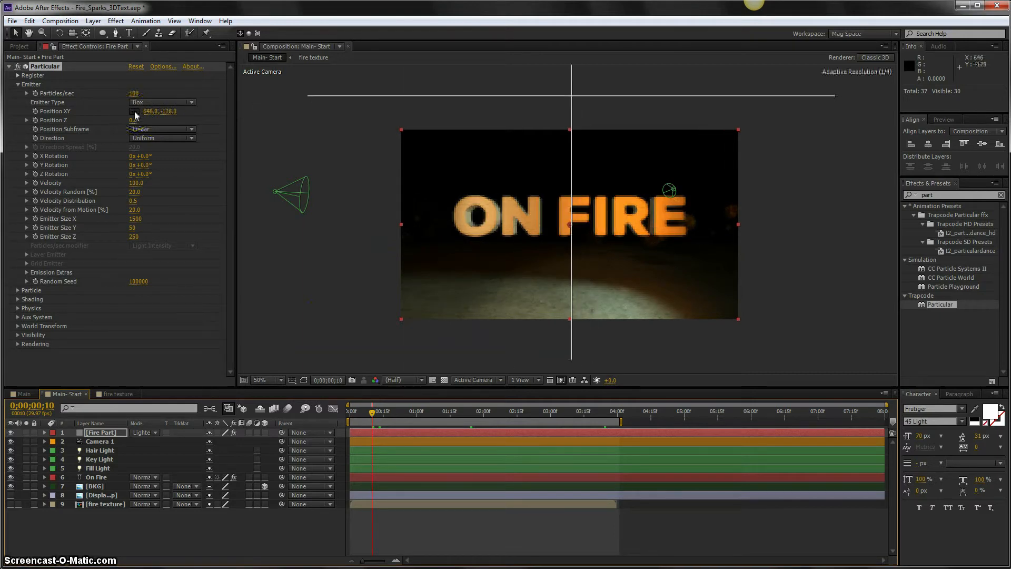
left_click(569, 96)
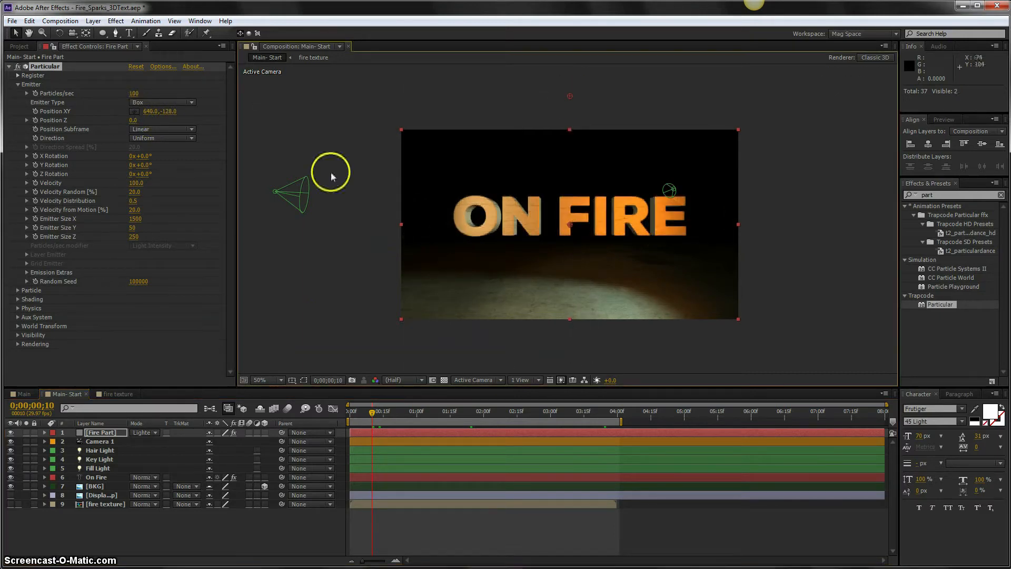
left_click(172, 112)
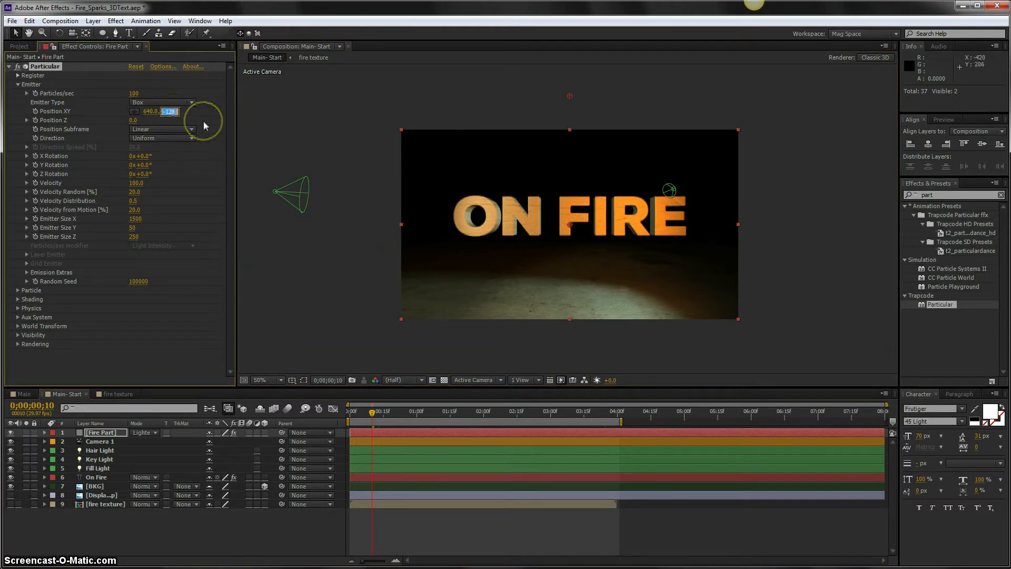
type("-")
key("Return")
Set the fire's Particles/sec to 1400, keyframe it at 0;00;00;10, and drop it to 0 one frame after.
left_click(137, 94)
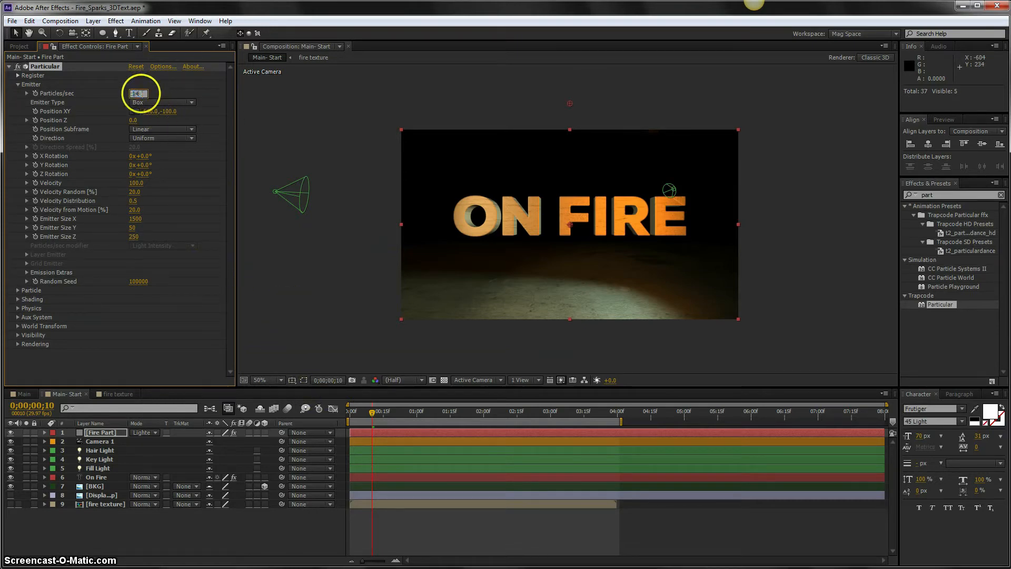
key("Return")
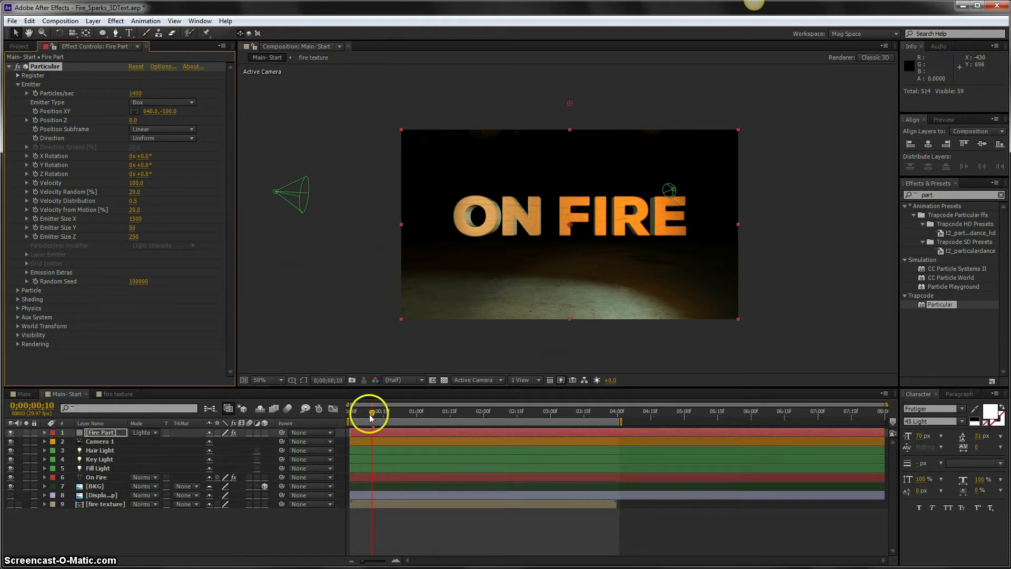
left_click(35, 94)
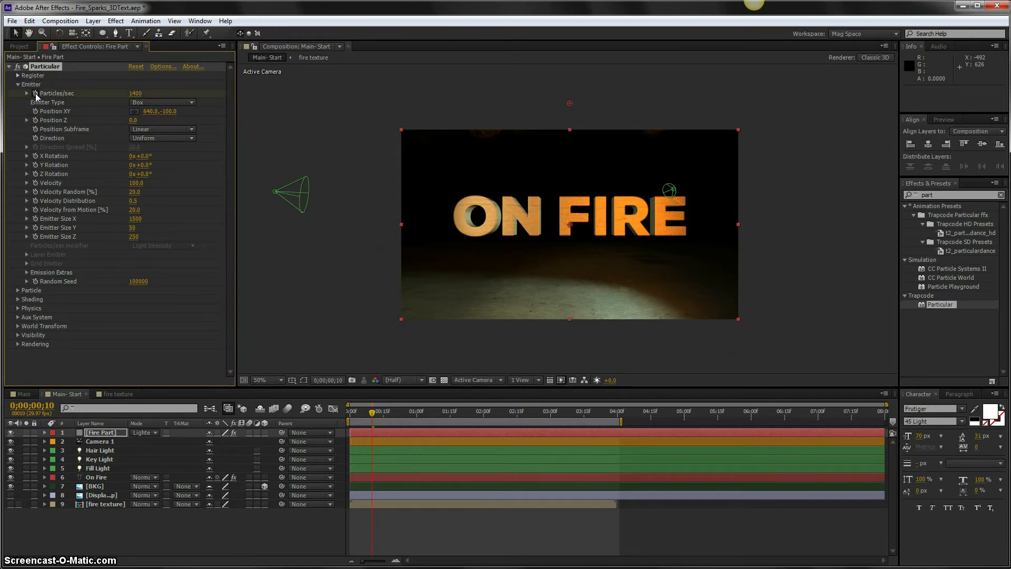
left_click(135, 93)
key("Page_Down")
type("0")
key("Return")
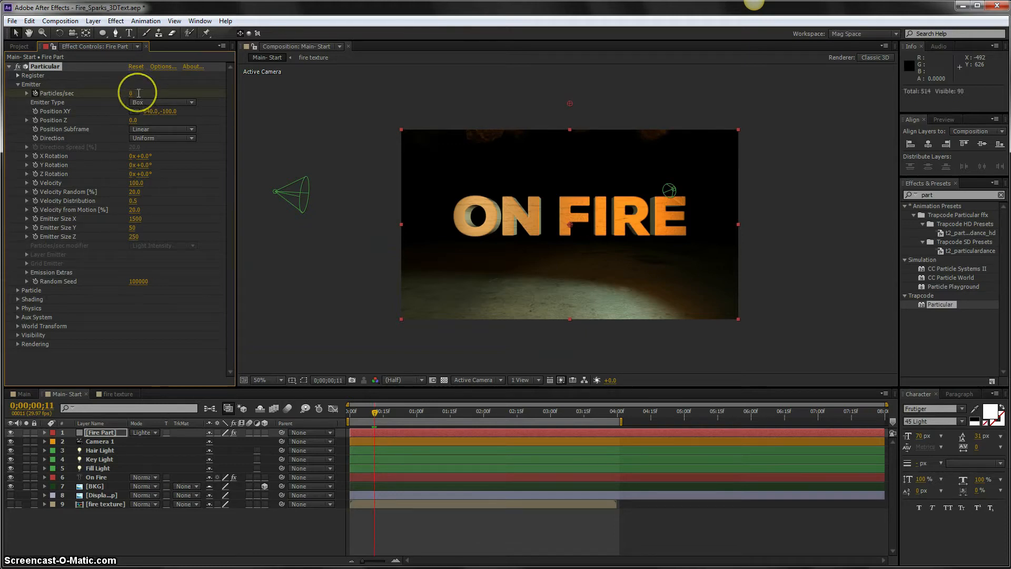
Preview the Fire Part layer soloed, turn solo off, and raise its emitter to a Y position of about -176.
left_click(26, 433)
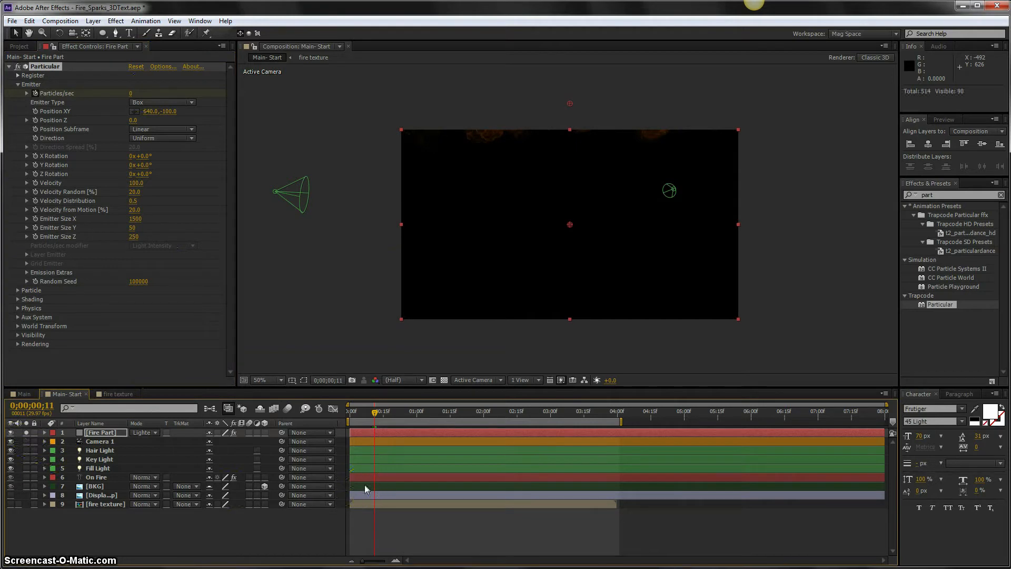
key("space")
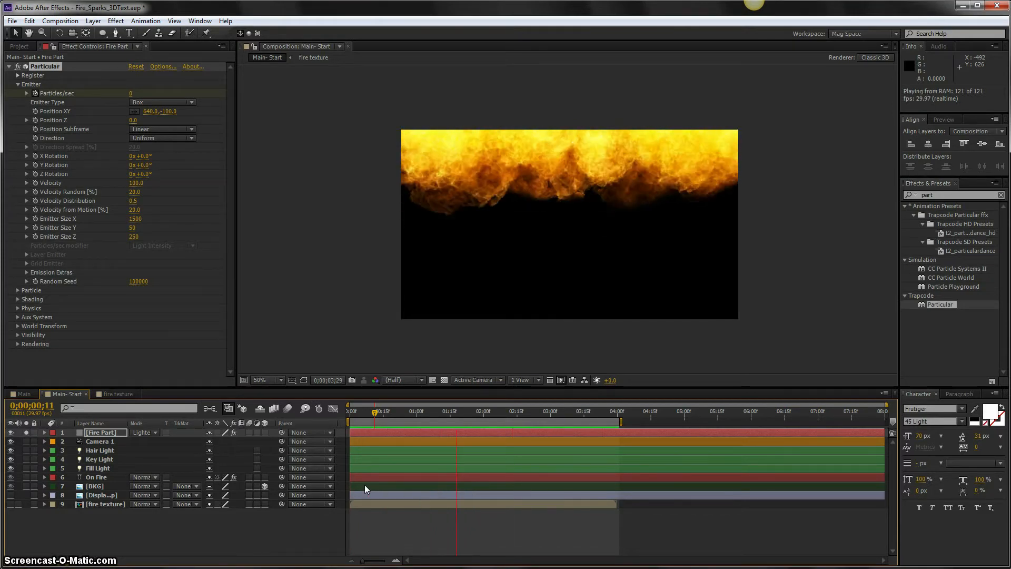
key("space")
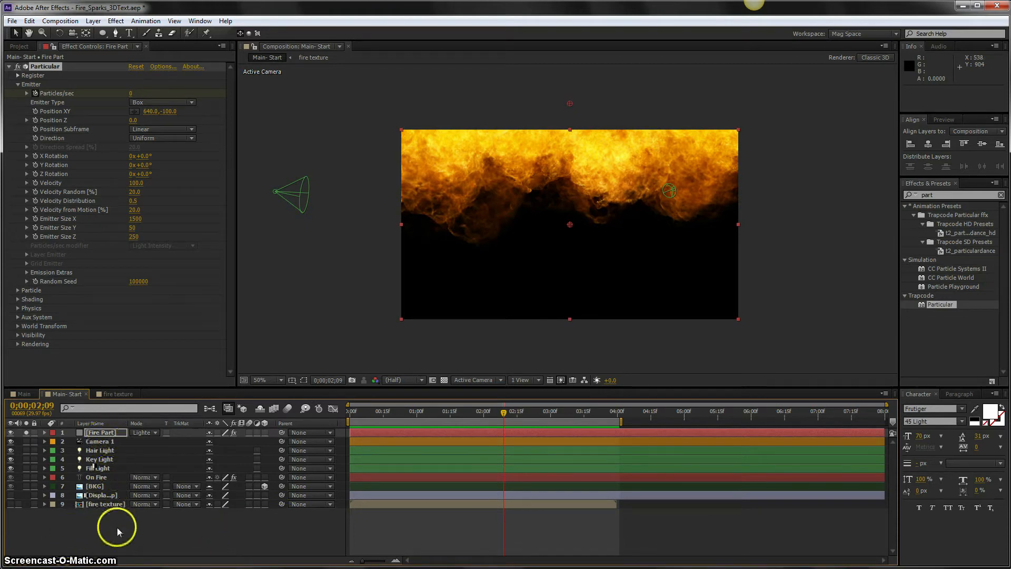
left_click(29, 434)
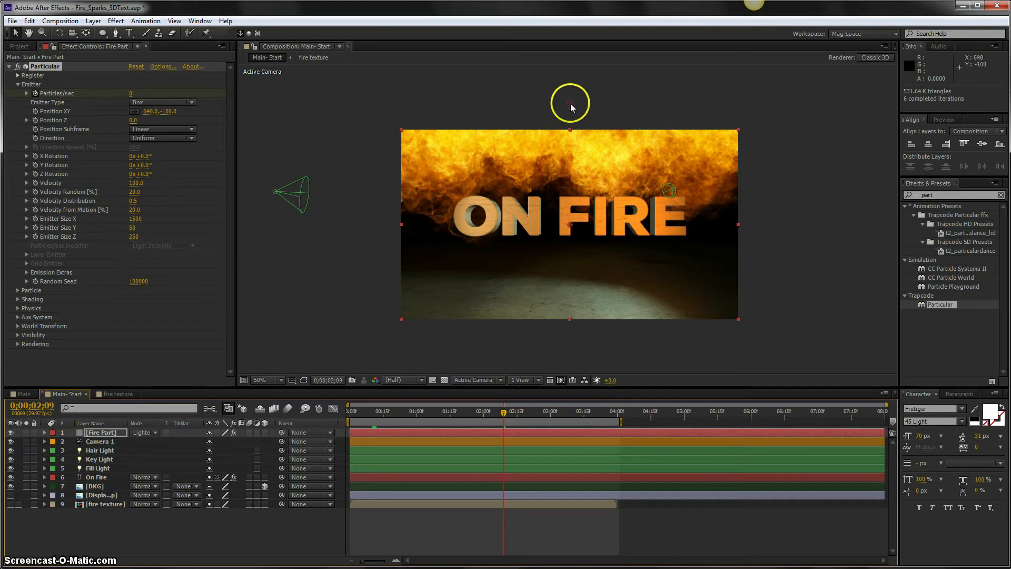
left_click_drag(570, 103, 571, 99)
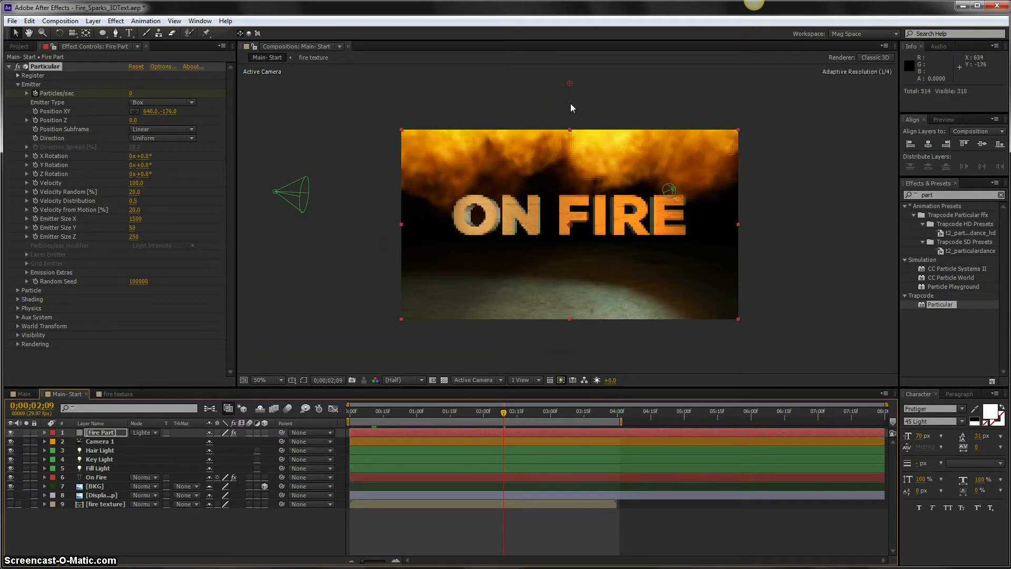
left_click_drag(570, 103, 569, 84)
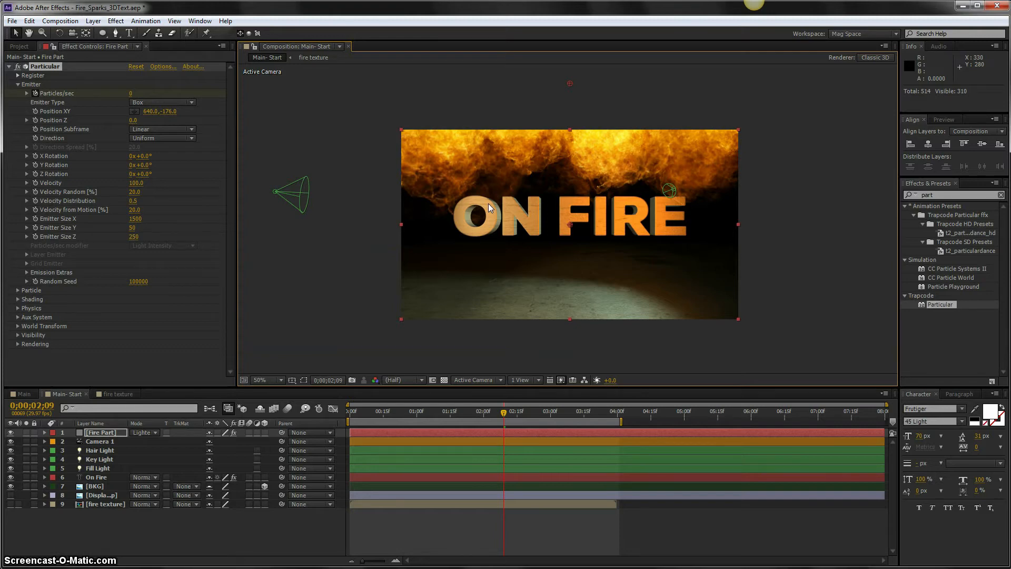
Create a new solid named "bouncing particles" and apply the Particular effect to it.
left_click(118, 532)
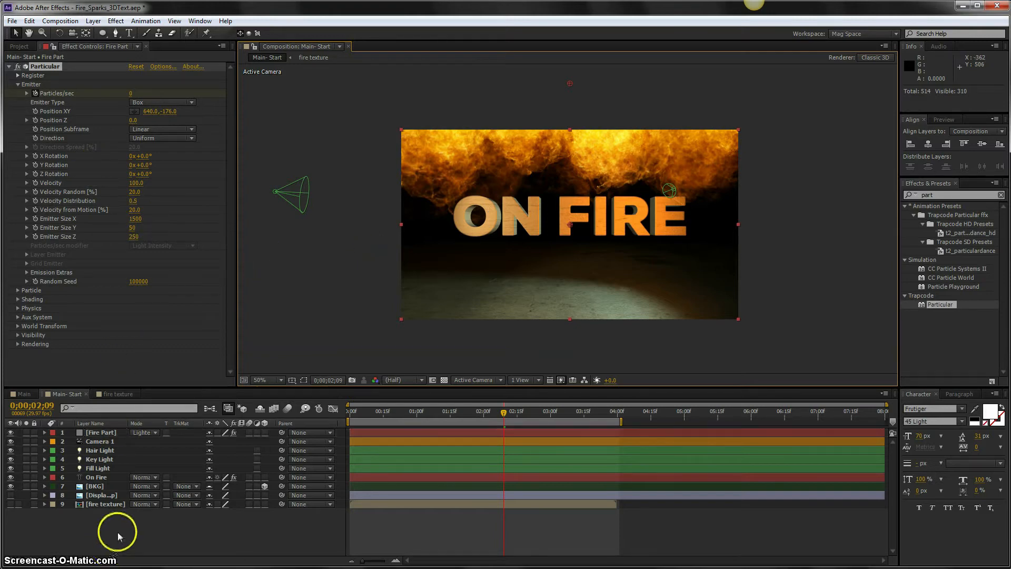
key("ctrl+y")
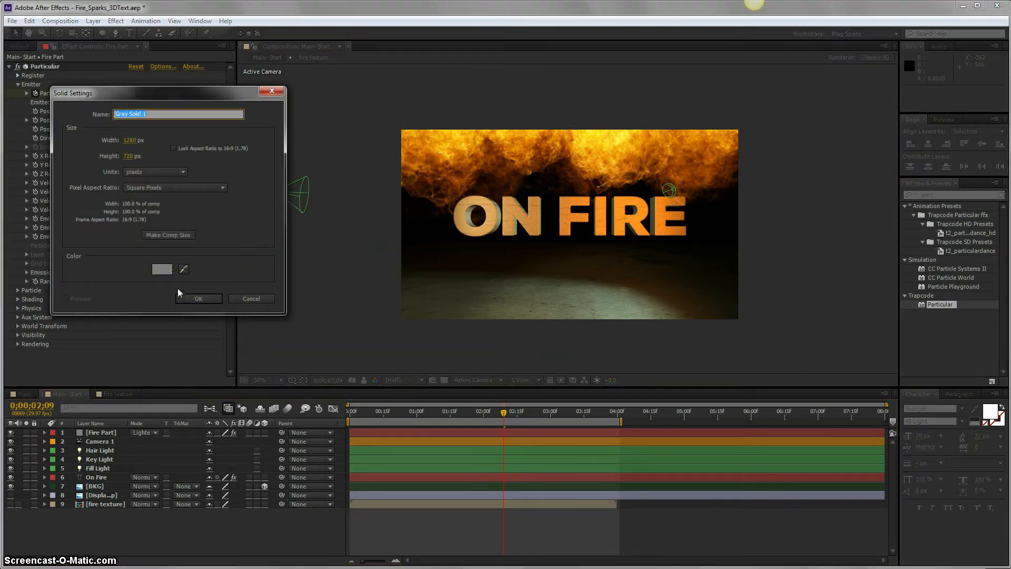
type("bouncing particles")
key("Return")
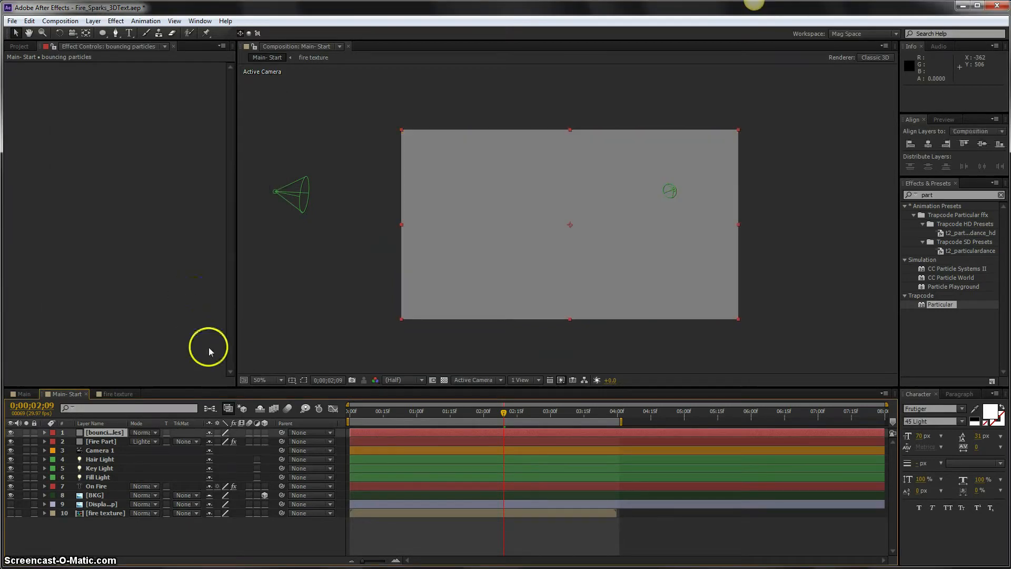
double_click(920, 305)
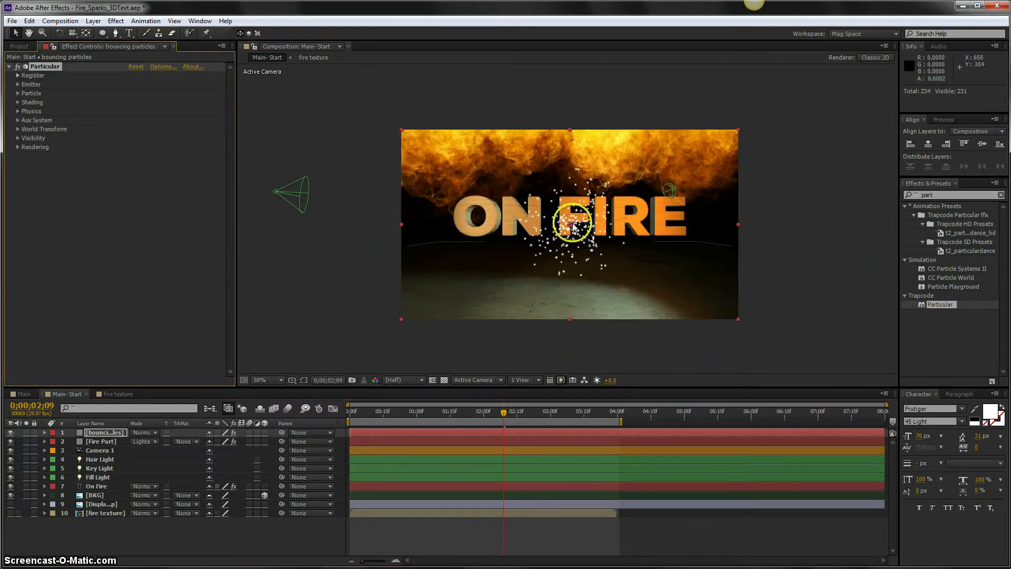
Move the bouncing particles' emitter up to about 640, 168 and solo the layer.
left_click_drag(572, 224, 564, 174)
left_click_drag(571, 228, 564, 169)
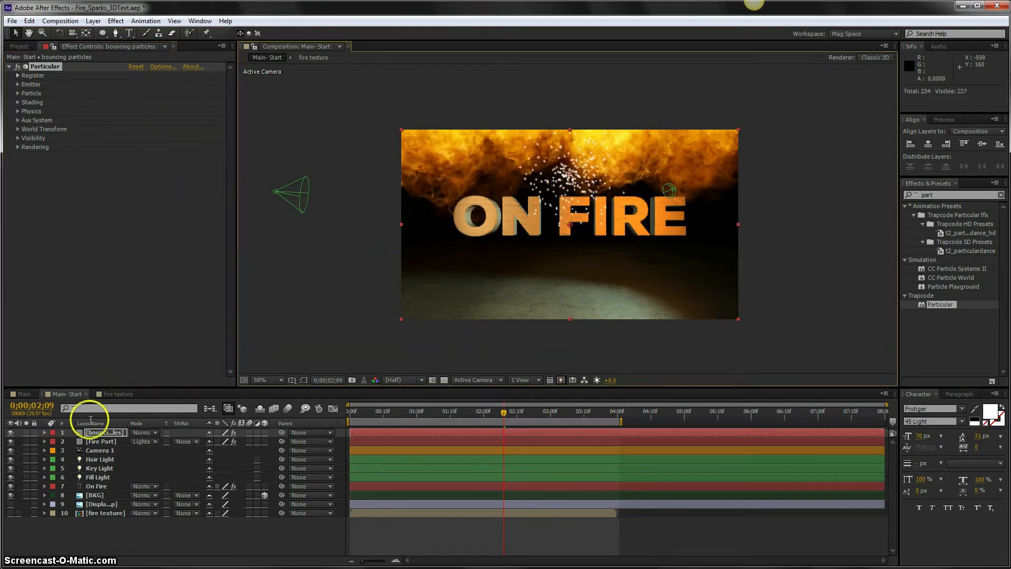
left_click(26, 432)
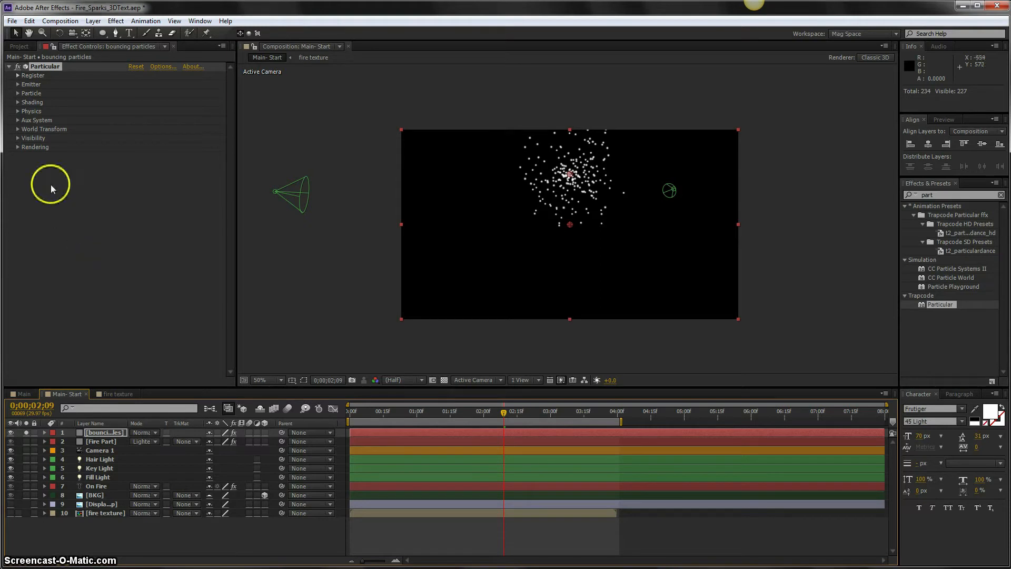
Set the bouncing particles' Emitter Type to Box with an Emitter Size X of 1500 and Y of 100.
left_click(18, 85)
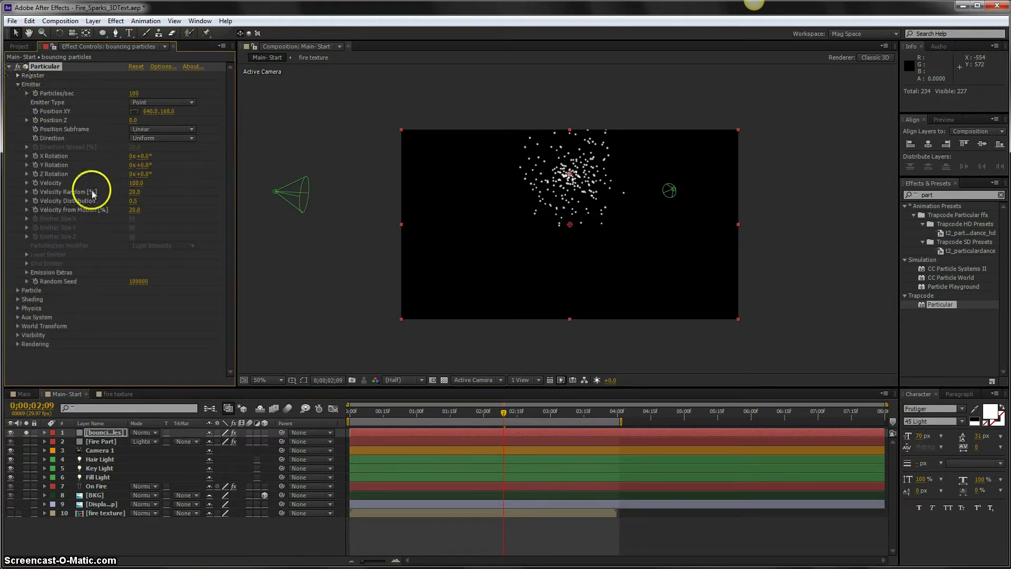
left_click(157, 102)
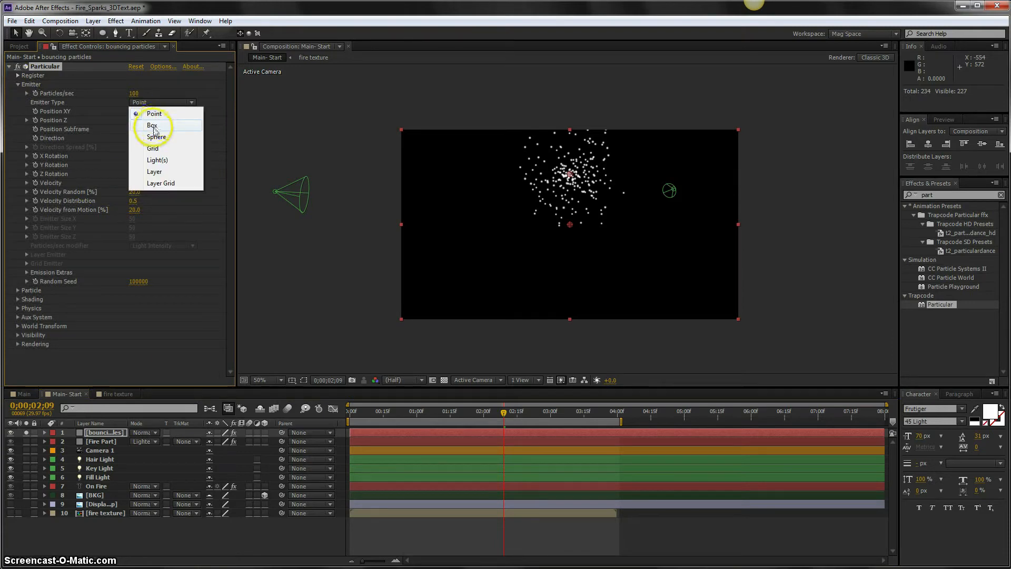
left_click(154, 125)
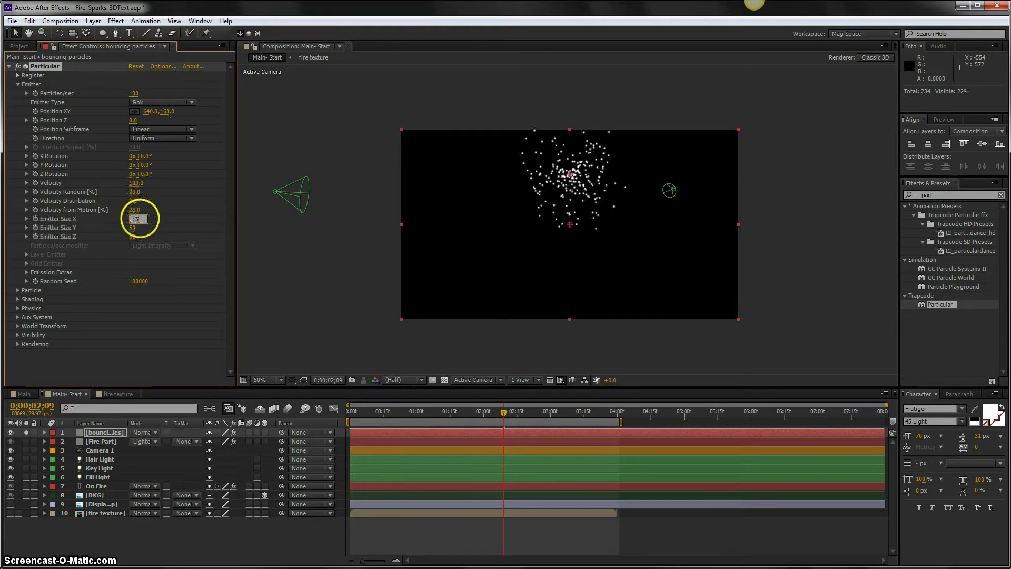
key("Return")
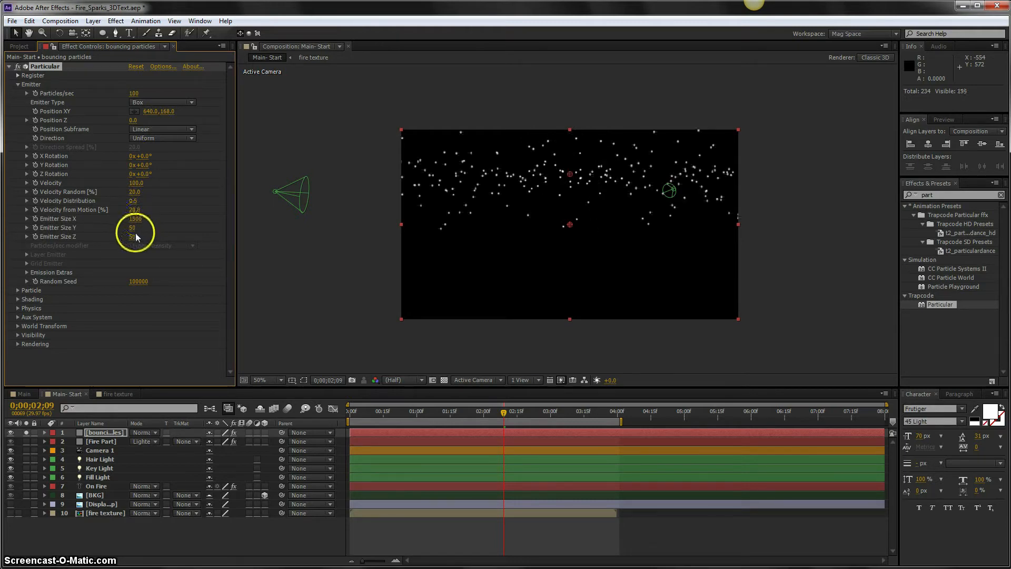
left_click(132, 228)
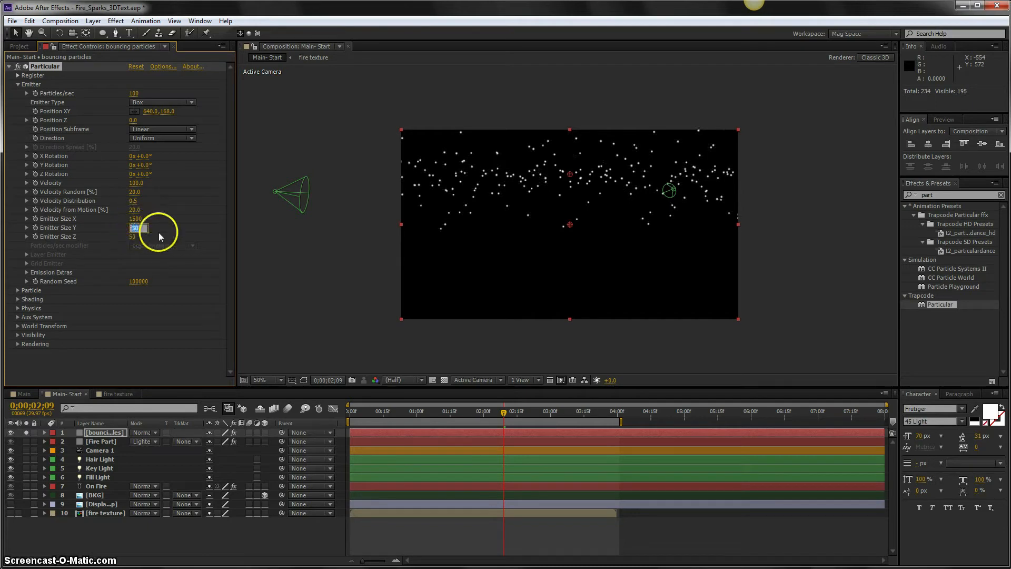
type("100")
key("Return")
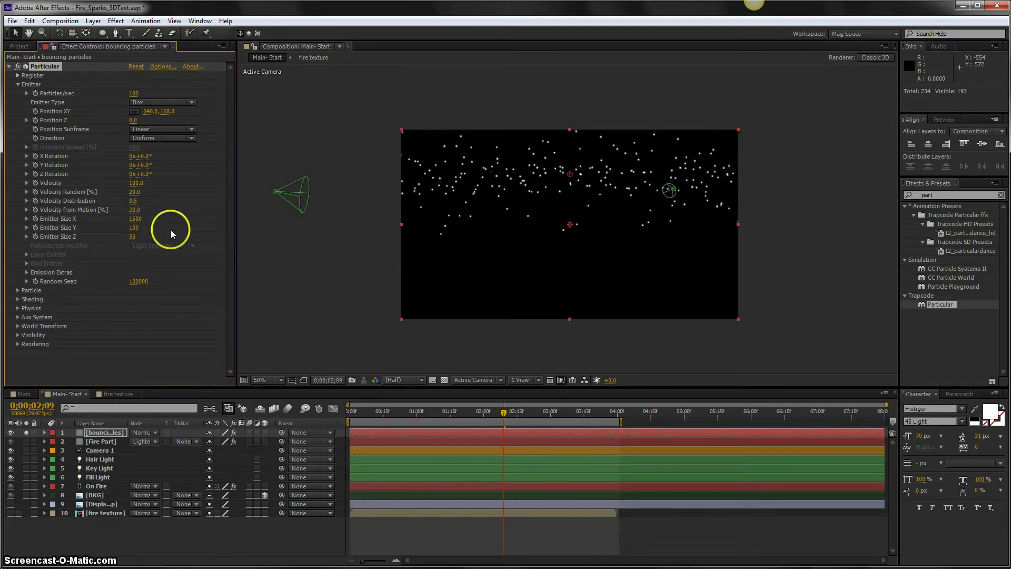
Set the bouncing particles' Emitter Size Z to 1000 and move the emitter to a Position Z of about -150.
left_click(132, 237)
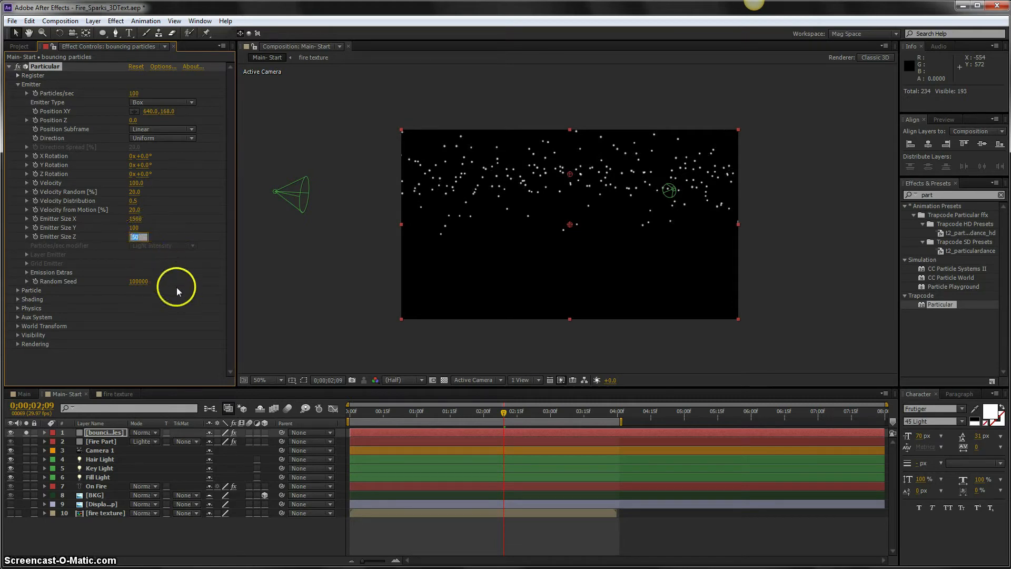
type("1000")
key("Return")
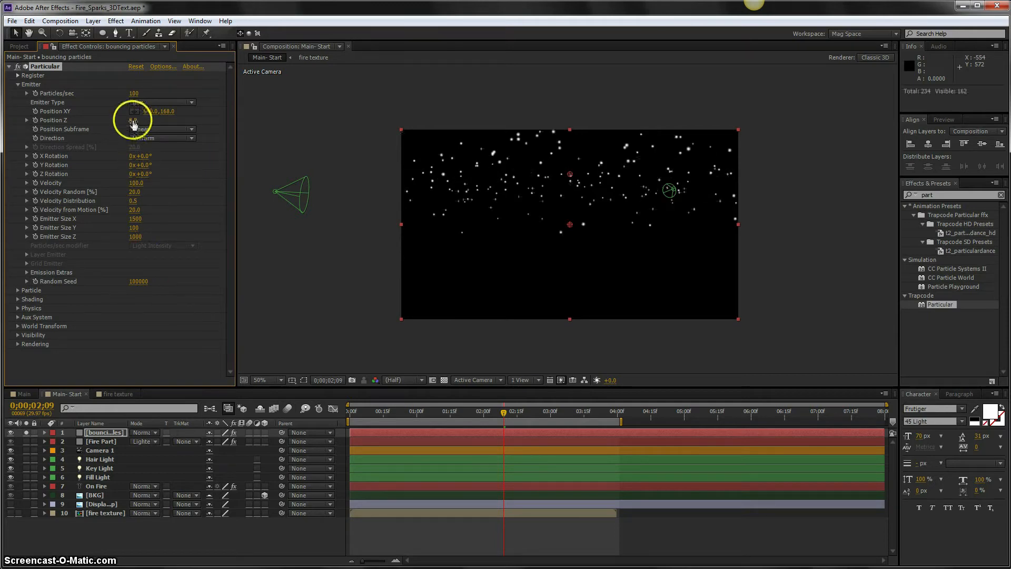
left_click_drag(135, 121, 132, 122)
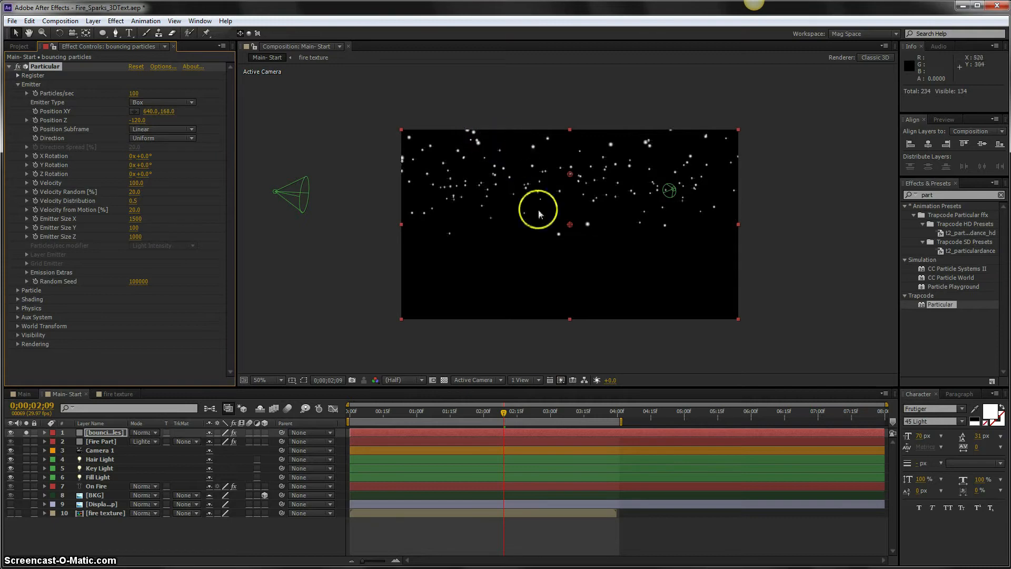
left_click(535, 410)
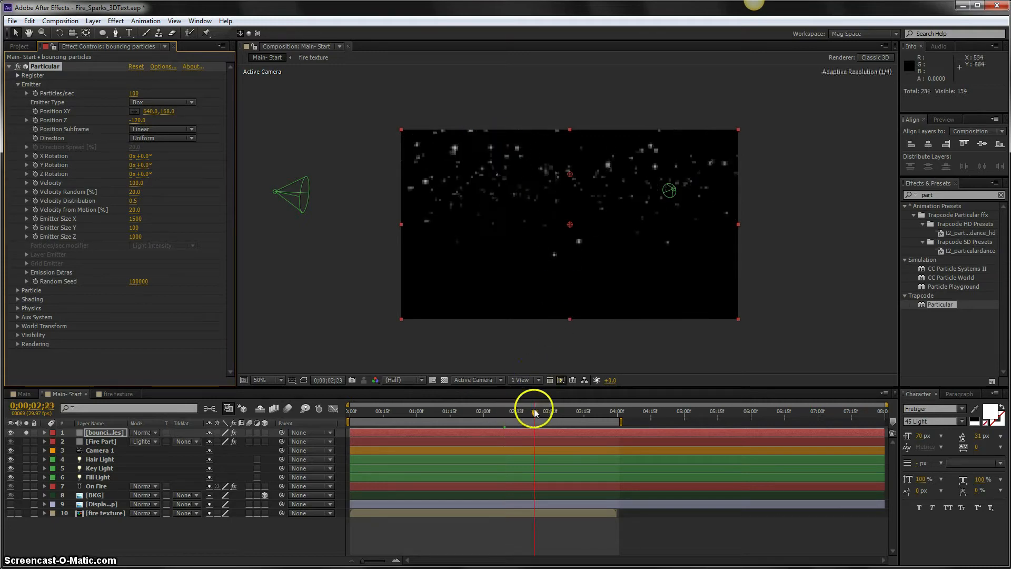
left_click_drag(140, 119, 136, 126)
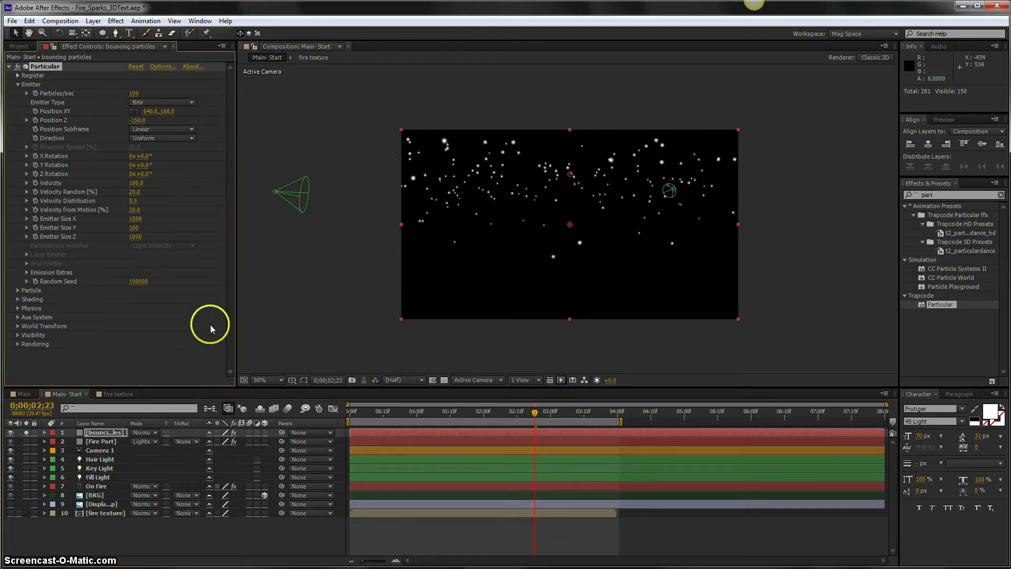
Set the bouncing particles' Life to 4 seconds and Sphere Feather to 25.
left_click(17, 83)
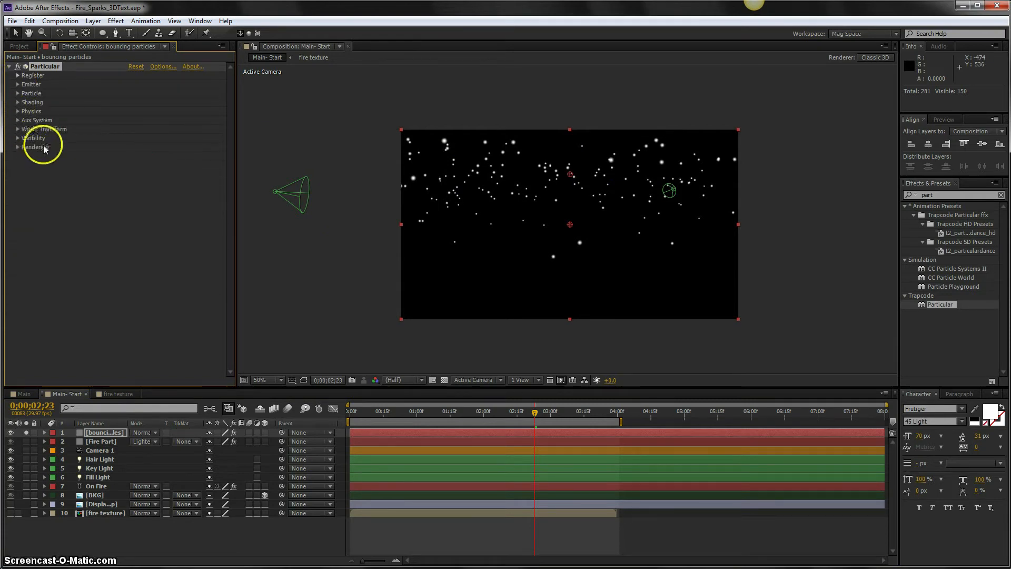
left_click(18, 93)
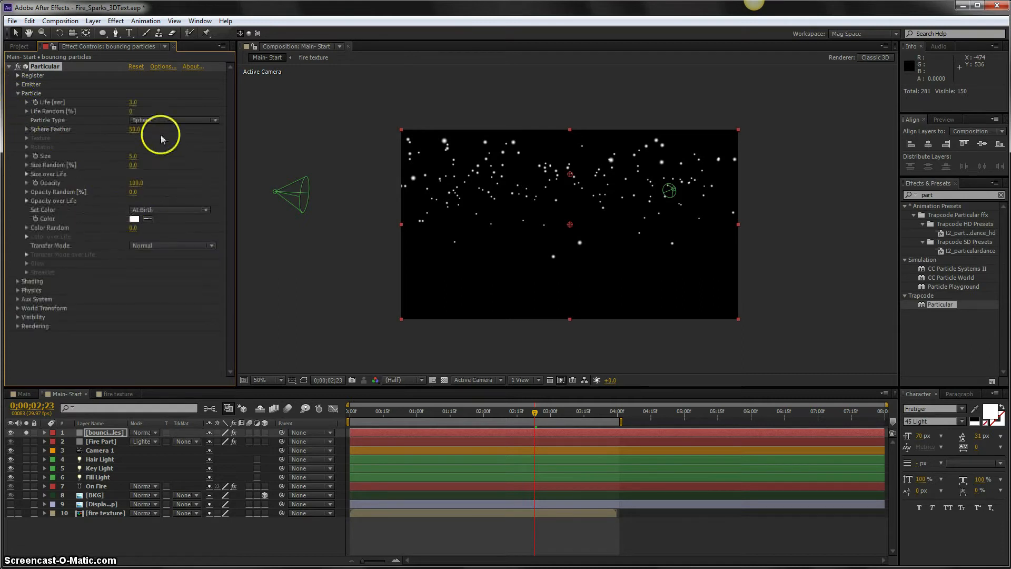
left_click(136, 129)
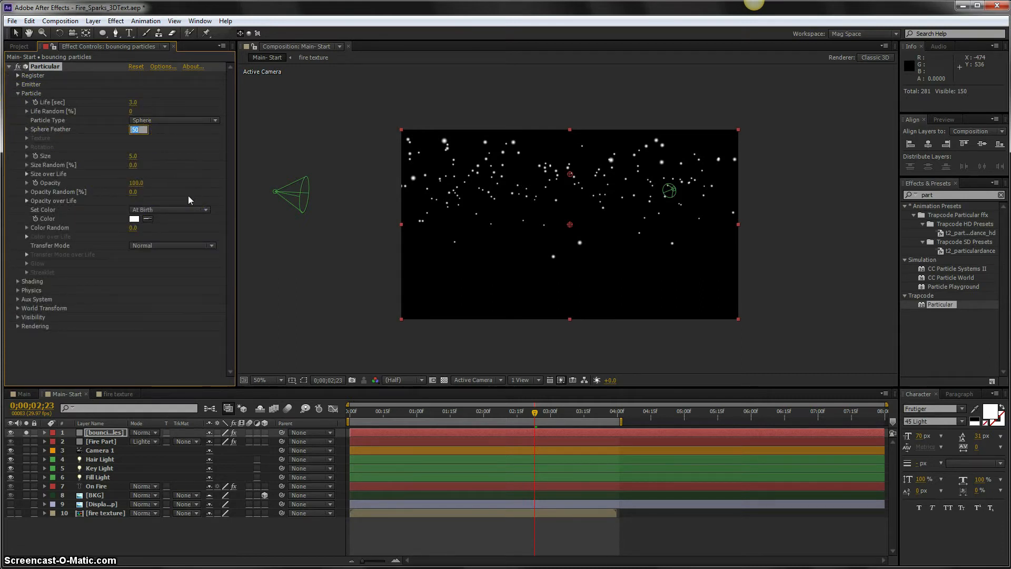
type("25")
key("Return")
Try a particle Size of 2 on the bouncing particles and restore it to 5.
left_click(136, 157)
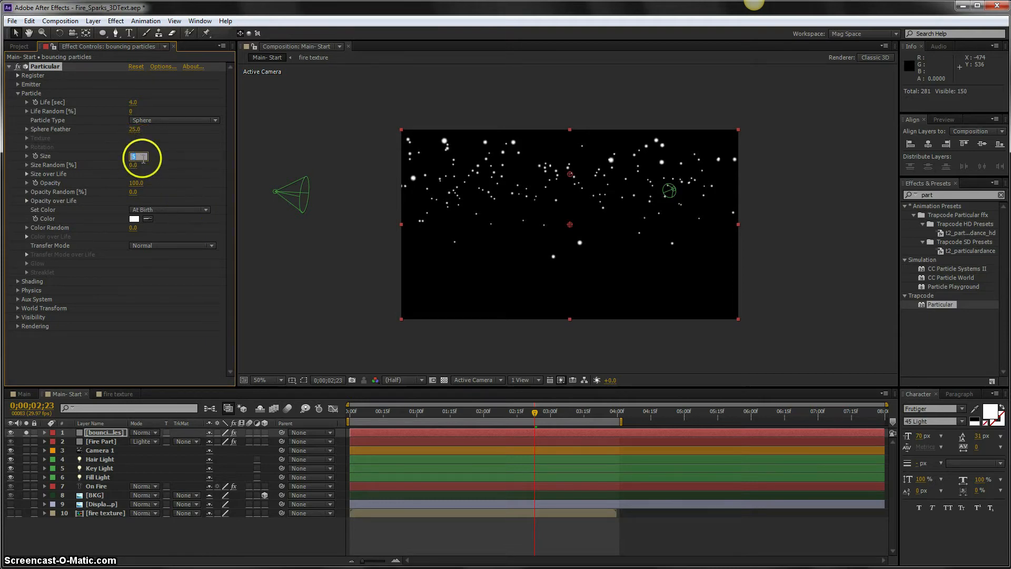
type("2")
key("Return")
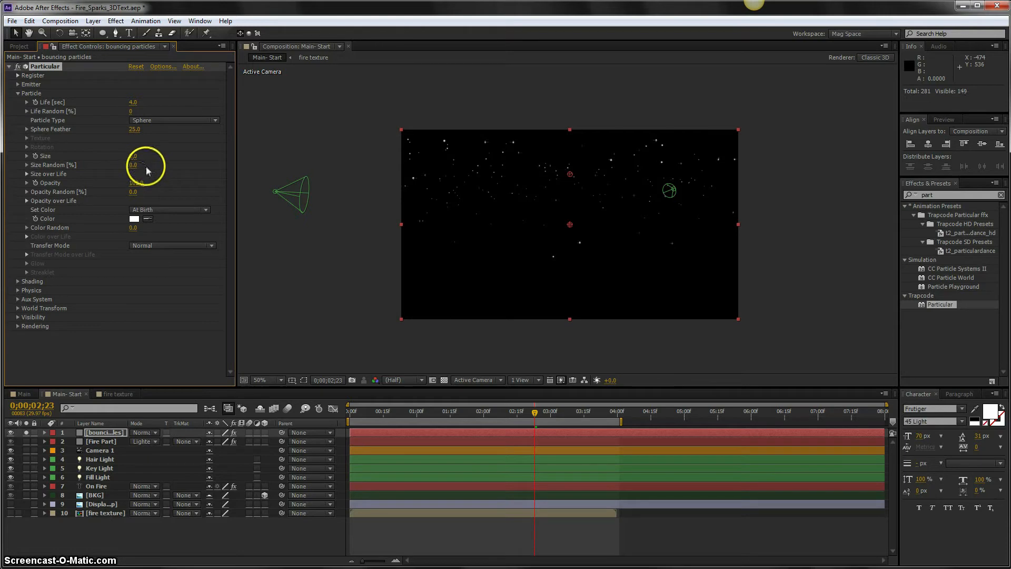
left_click(134, 157)
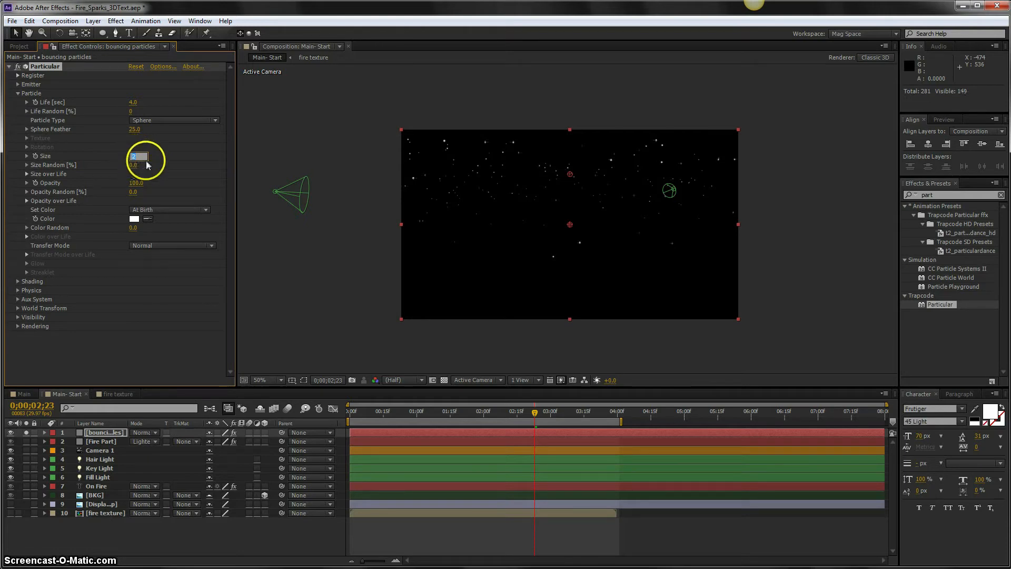
key("Return")
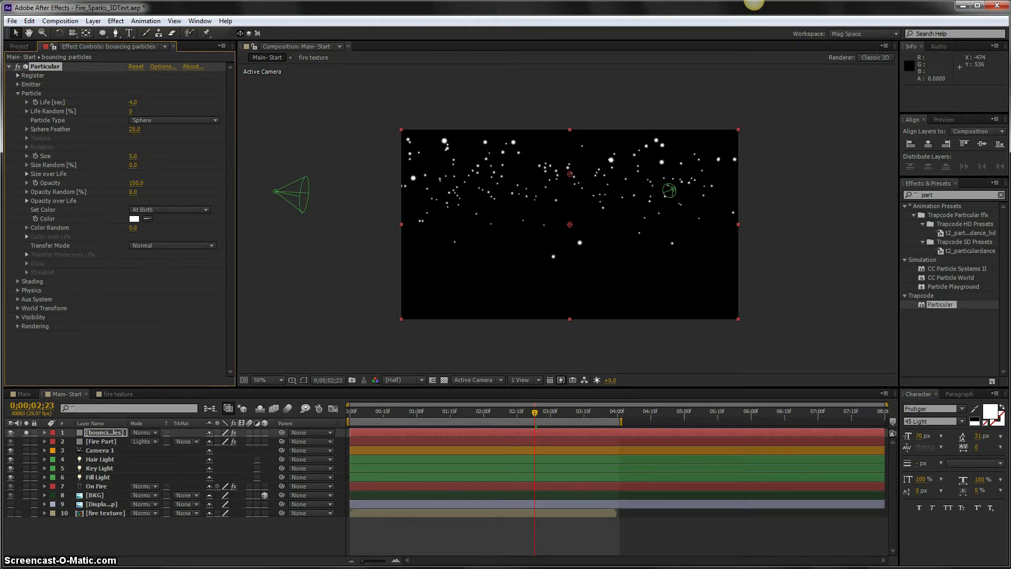
Set the bouncing particles' Set Color to Over Life and apply the green gradient preset to Color over Life.
left_click(147, 210)
left_click(153, 232)
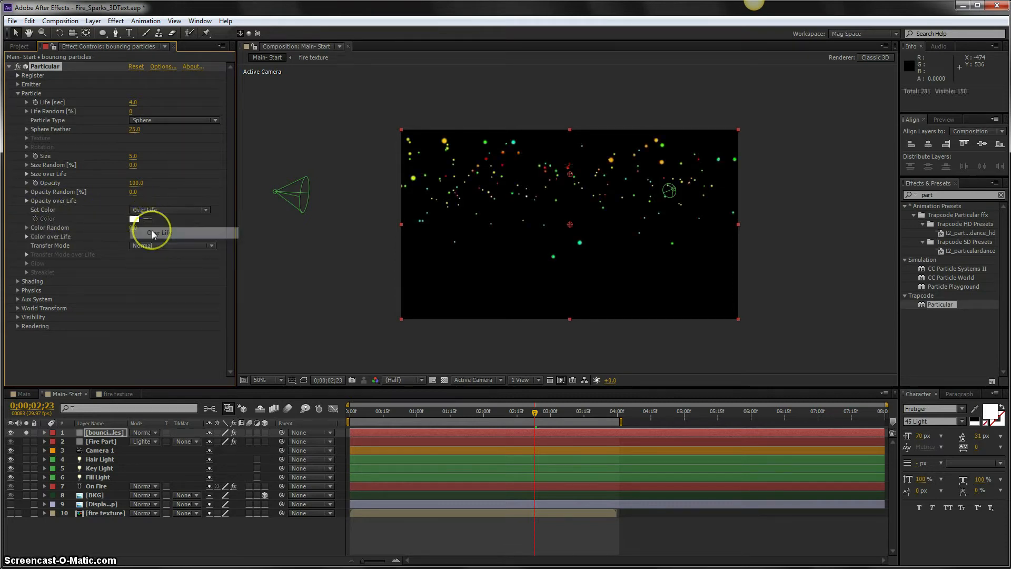
left_click(27, 236)
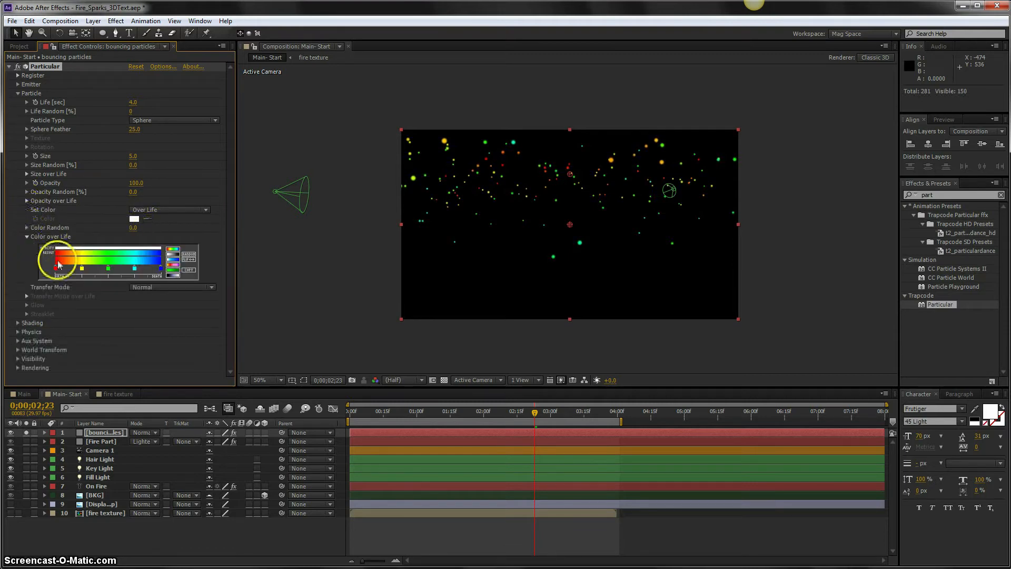
left_click(173, 269)
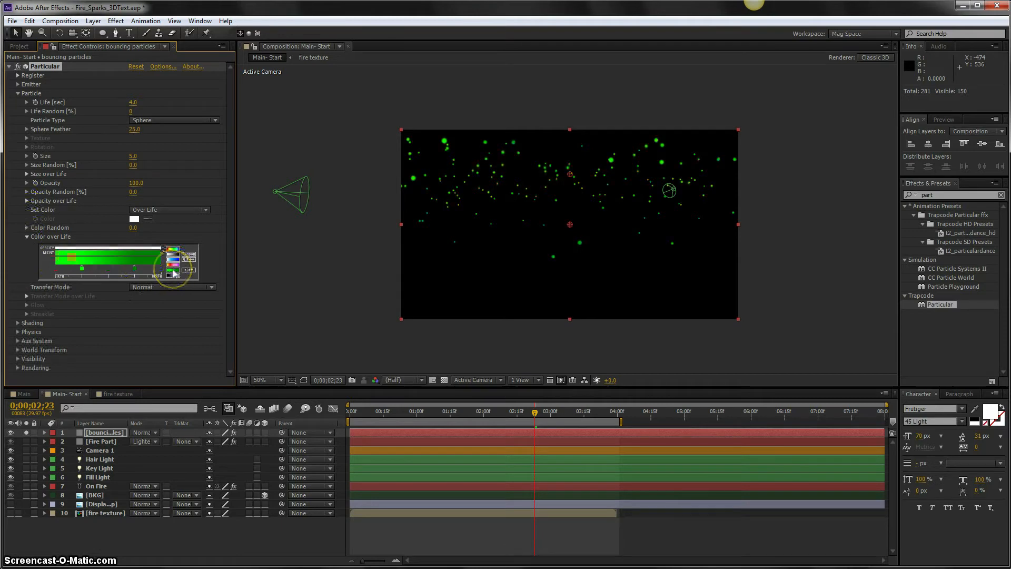
Recolor the first stop of the Color over Life gradient to yellow FFD200.
double_click(82, 269)
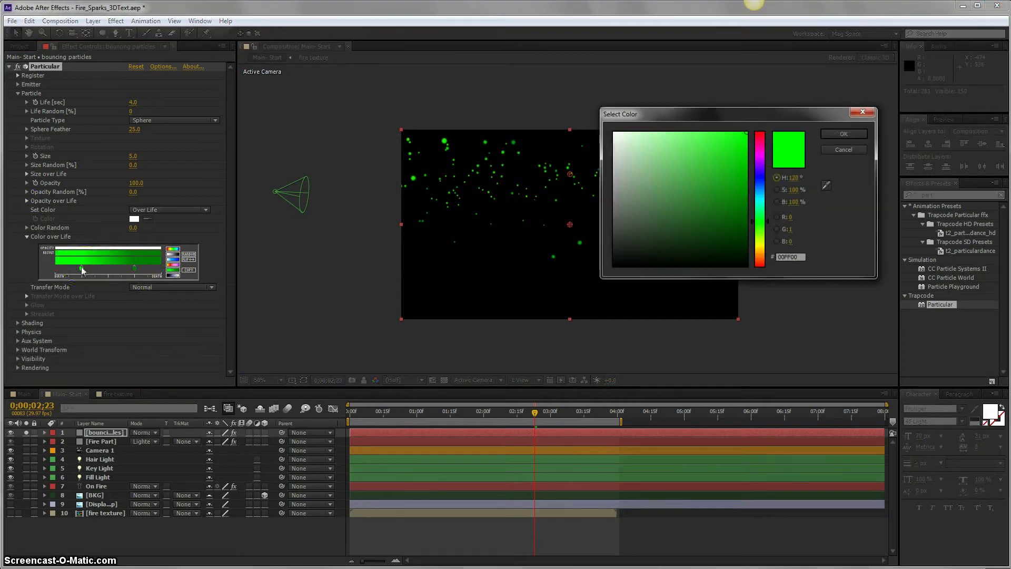
left_click_drag(754, 223, 760, 247)
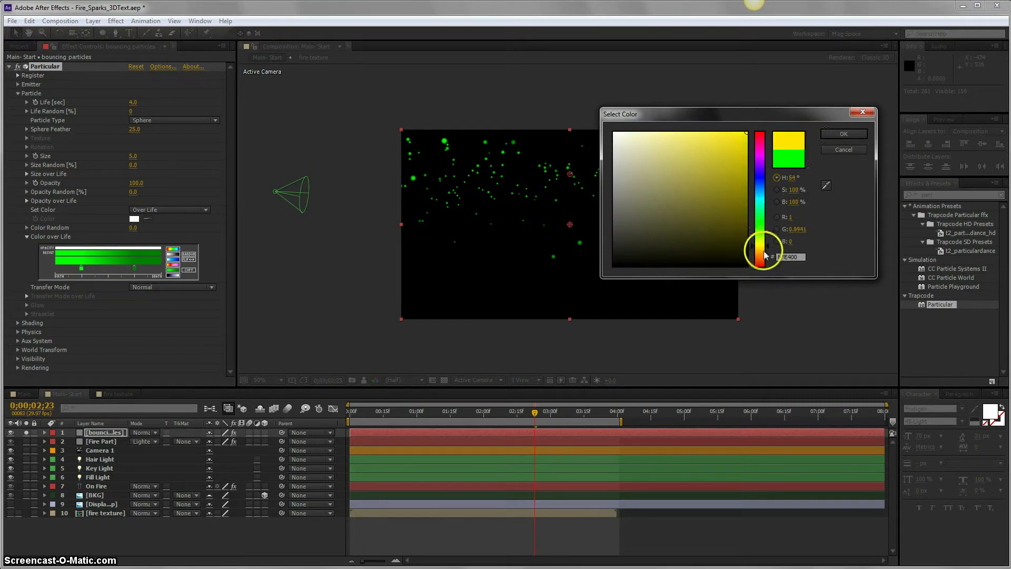
left_click_drag(759, 244, 763, 252)
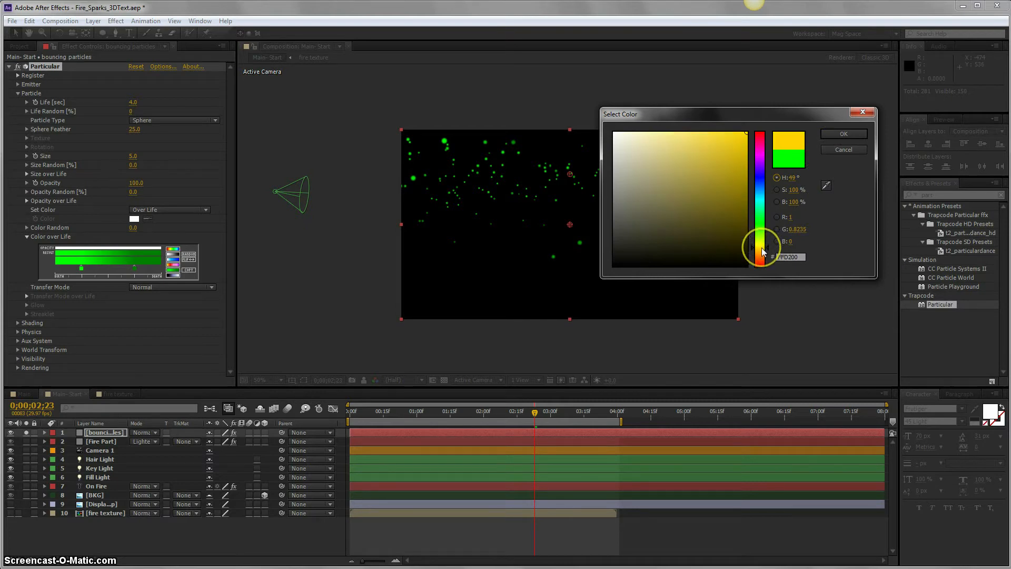
left_click(842, 135)
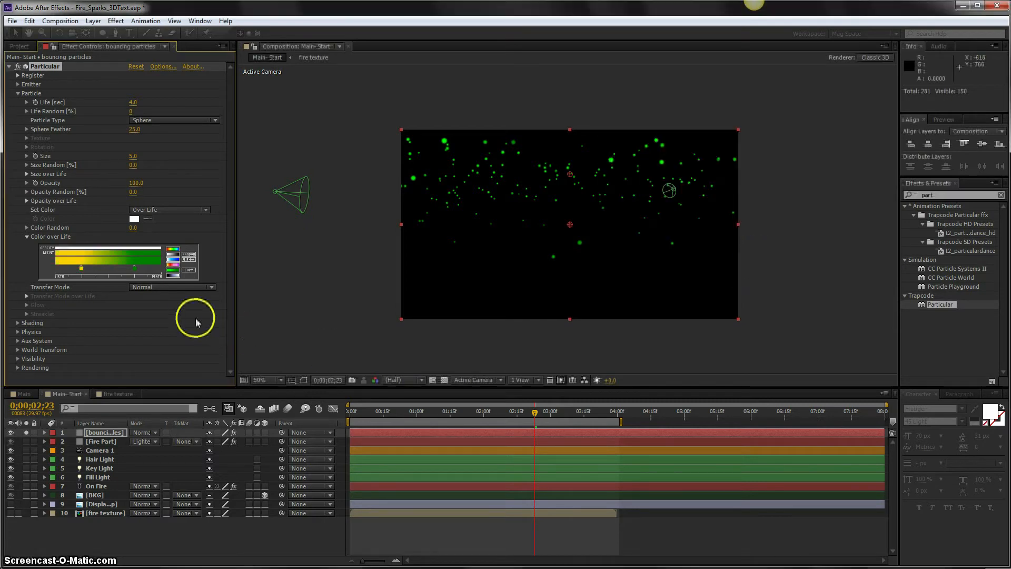
Recolor the second stop of the Color over Life gradient from dark green to bright orange F69100.
double_click(135, 270)
left_click_drag(757, 220, 763, 256)
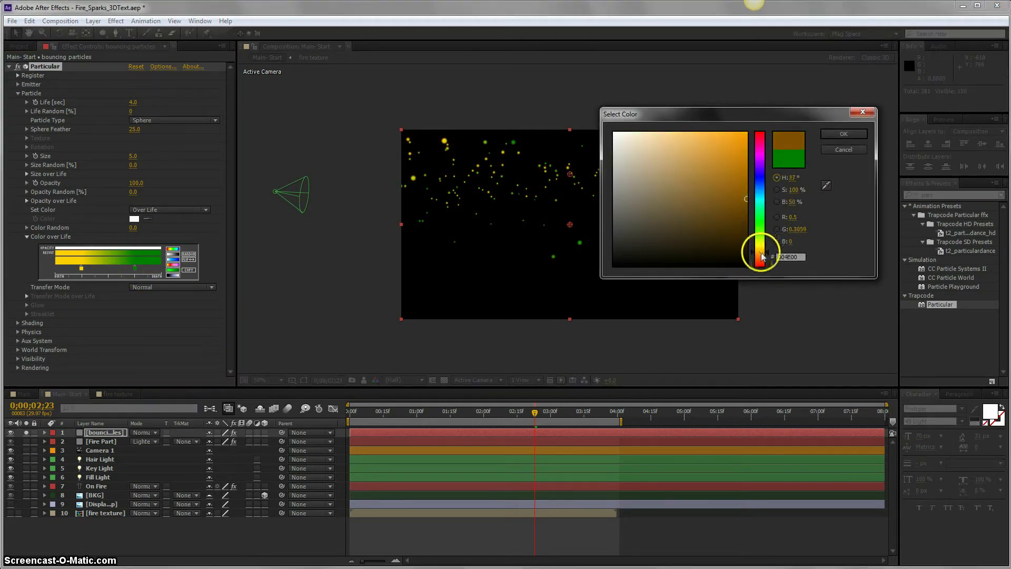
left_click_drag(729, 153, 749, 136)
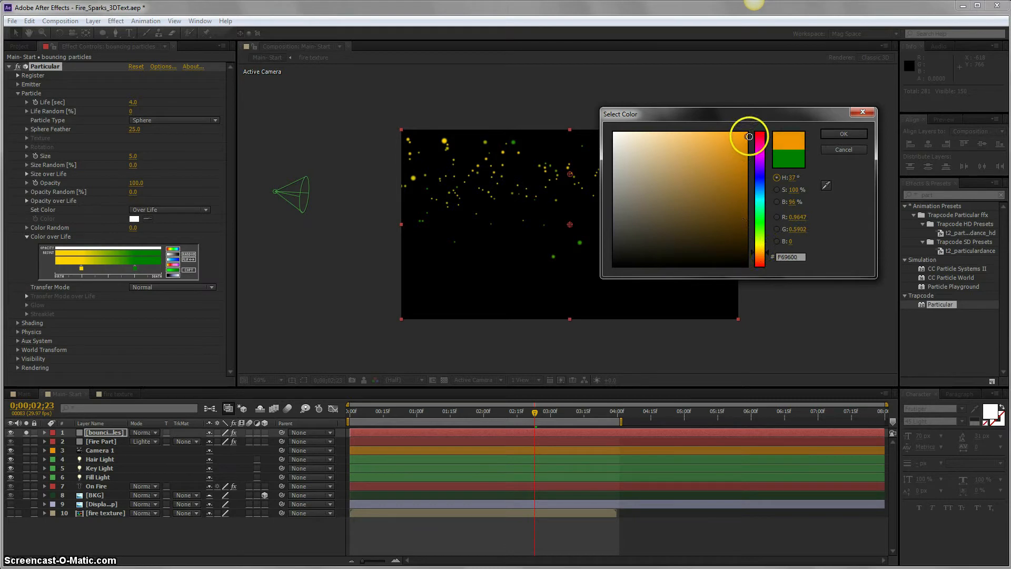
left_click(763, 257)
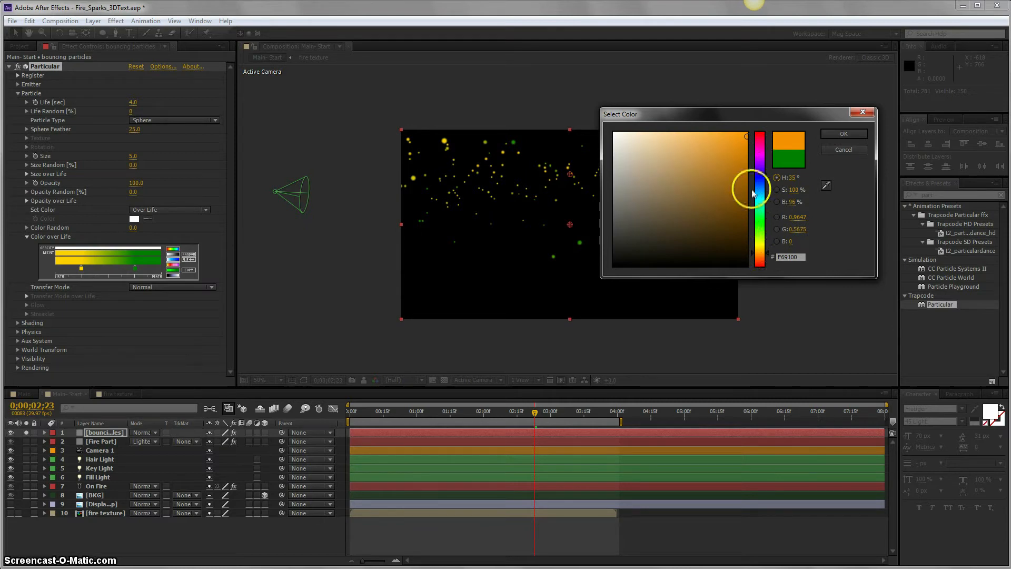
left_click(837, 135)
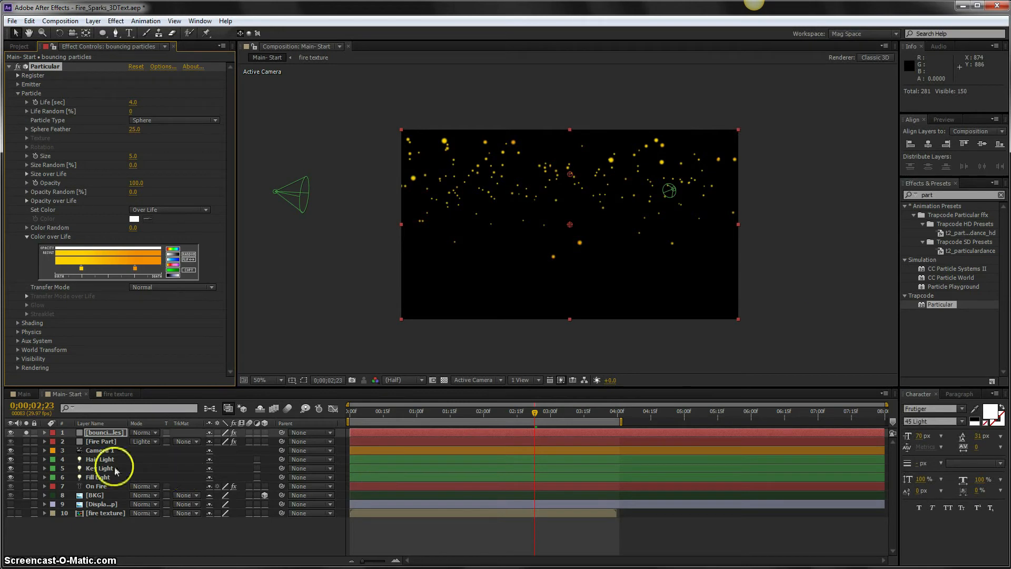
Solo the Fire Part layer for comparison and shift the gradient's first stop to an orange-yellow with a hue of about 42°.
left_click(26, 442)
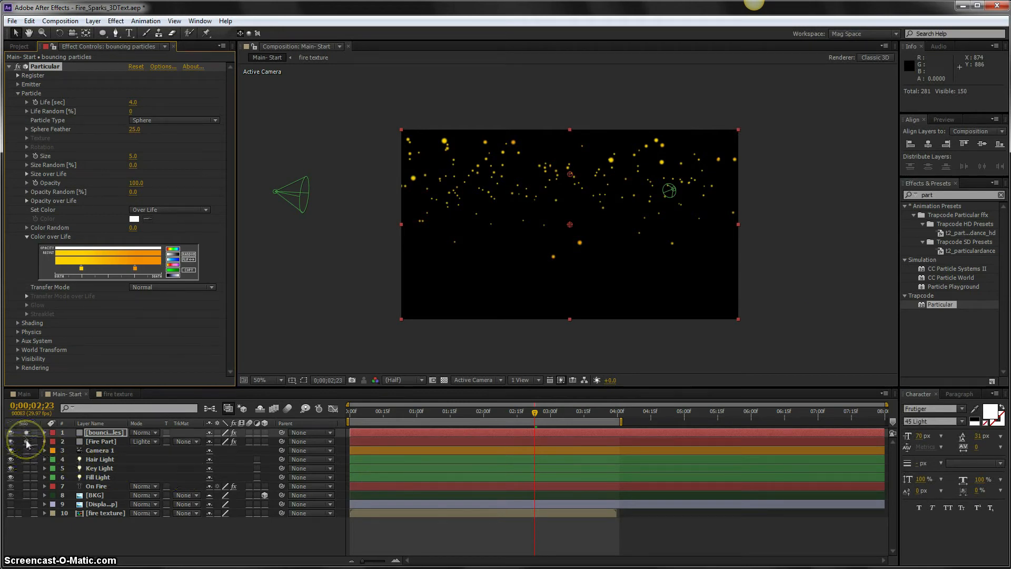
double_click(81, 269)
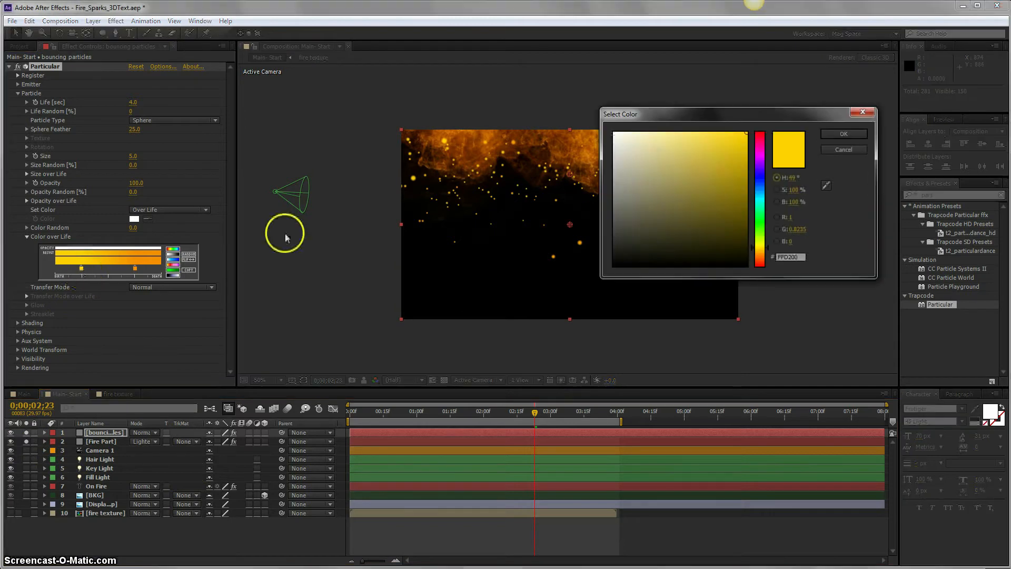
left_click_drag(764, 259, 768, 255)
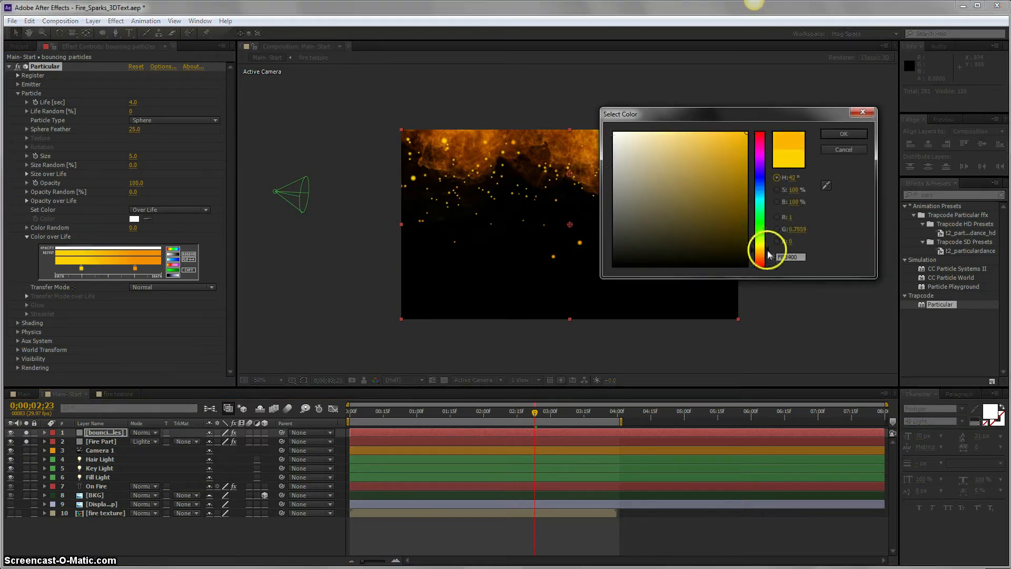
left_click(844, 133)
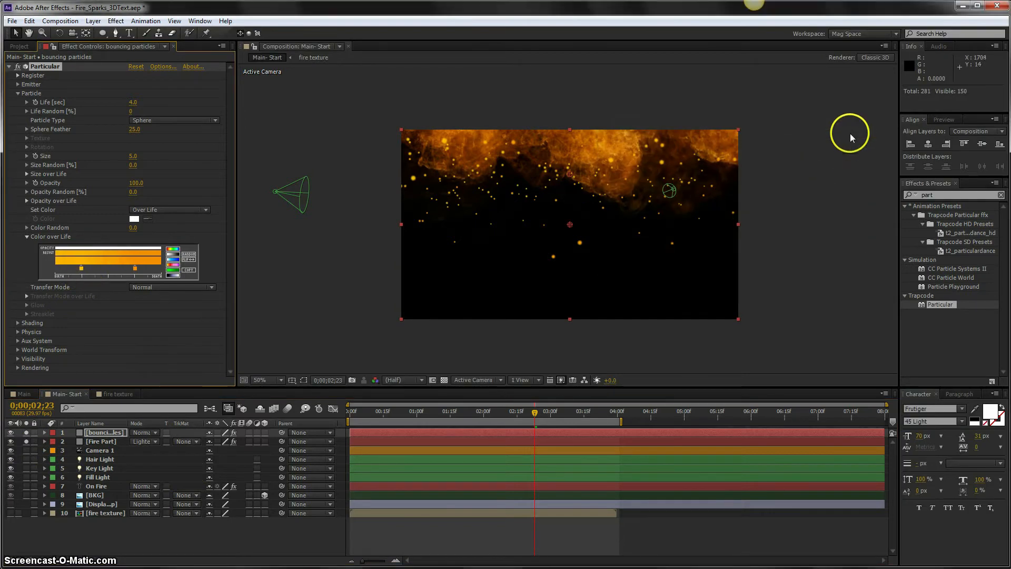
Shift the gradient's second stop to a deeper orange, F67A00, and turn off solo on the Fire Part layer.
left_click(134, 268)
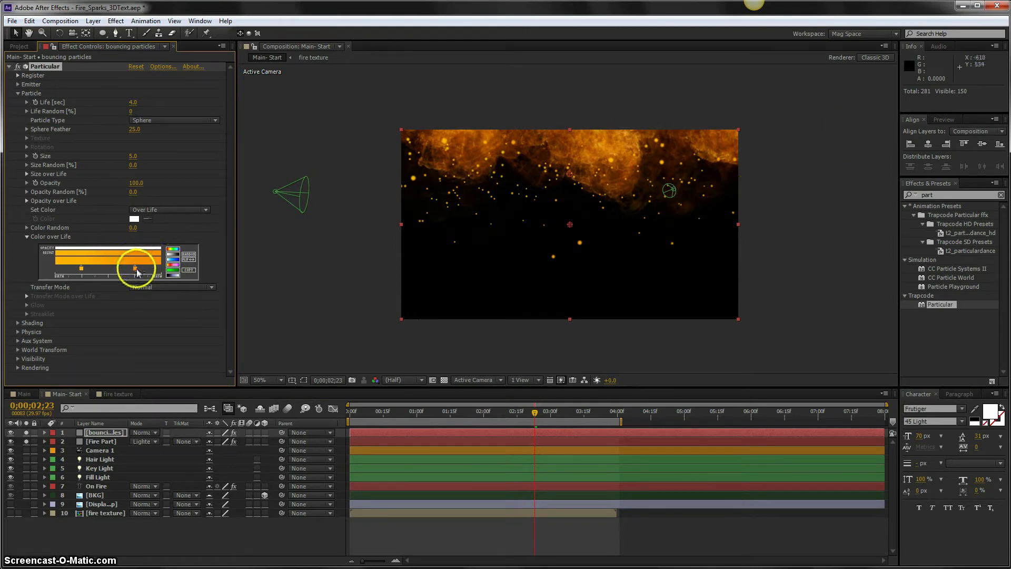
double_click(137, 270)
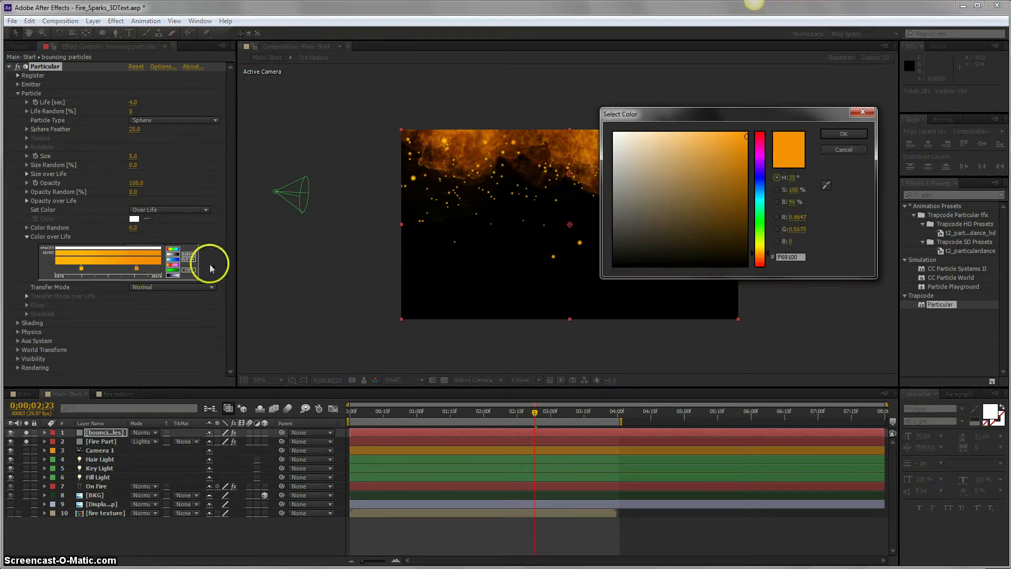
left_click(768, 257)
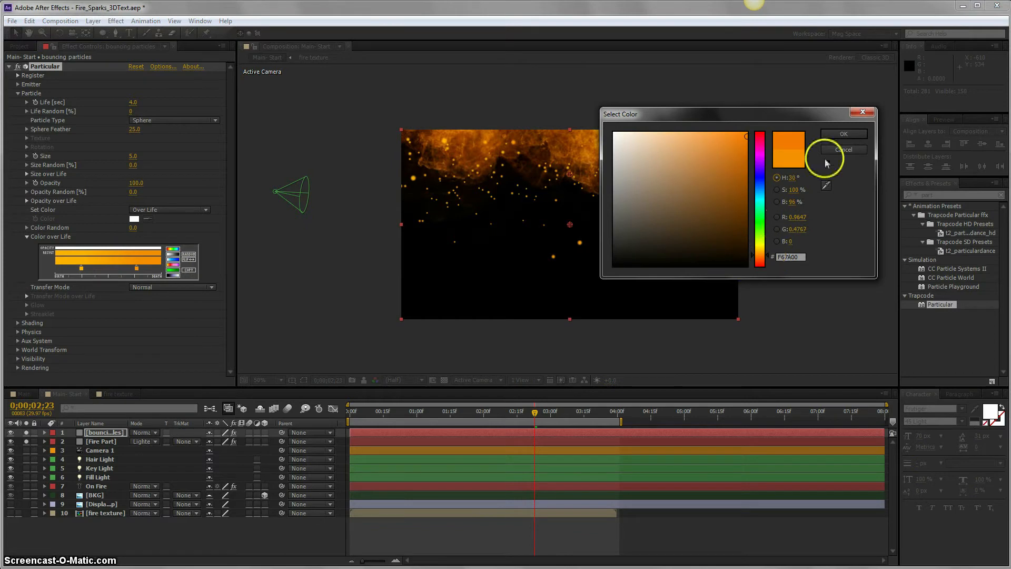
left_click(842, 135)
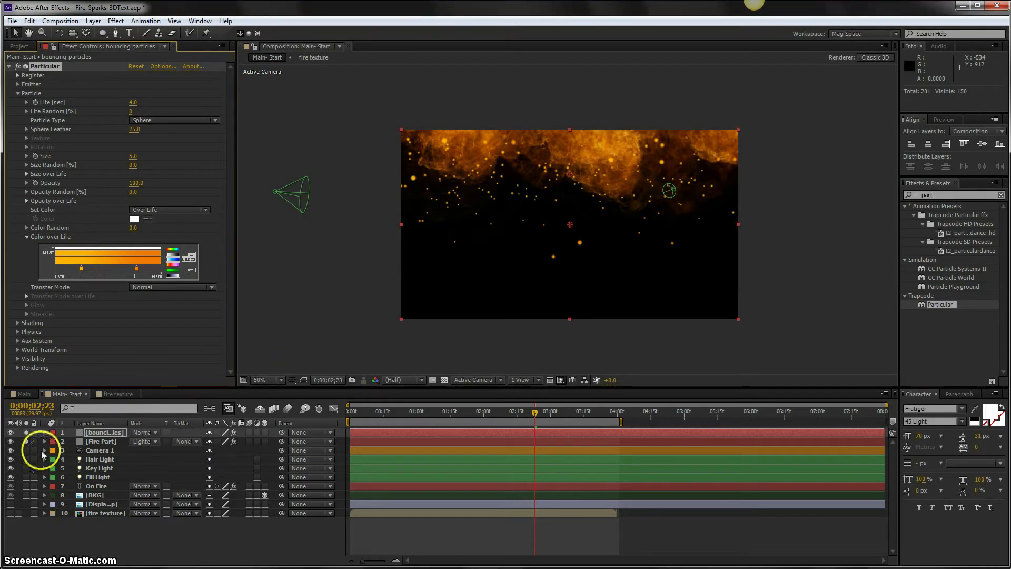
left_click(26, 442)
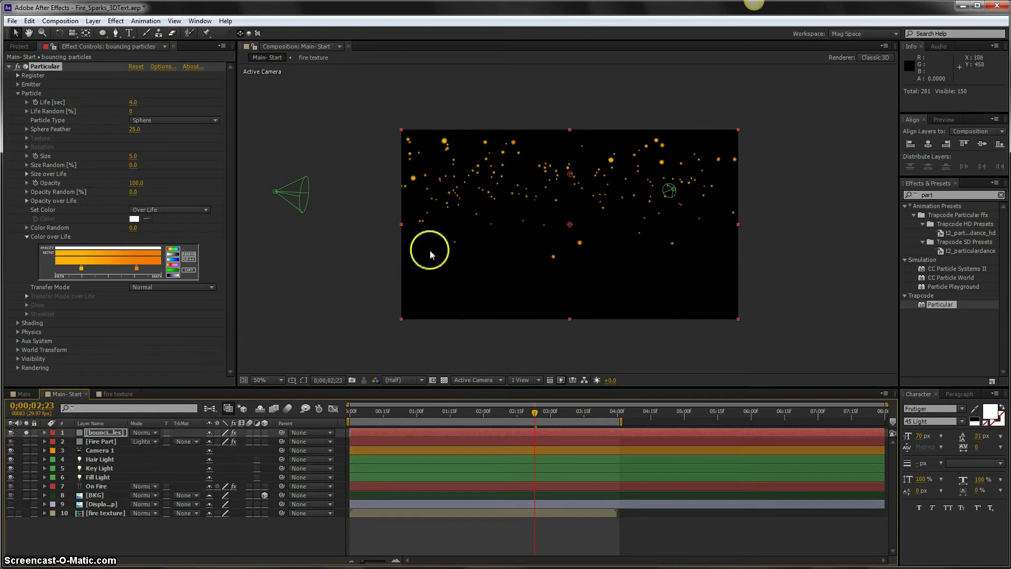
Set the bouncing particles' Size to 2.
left_click(134, 155)
type("2")
key("Return")
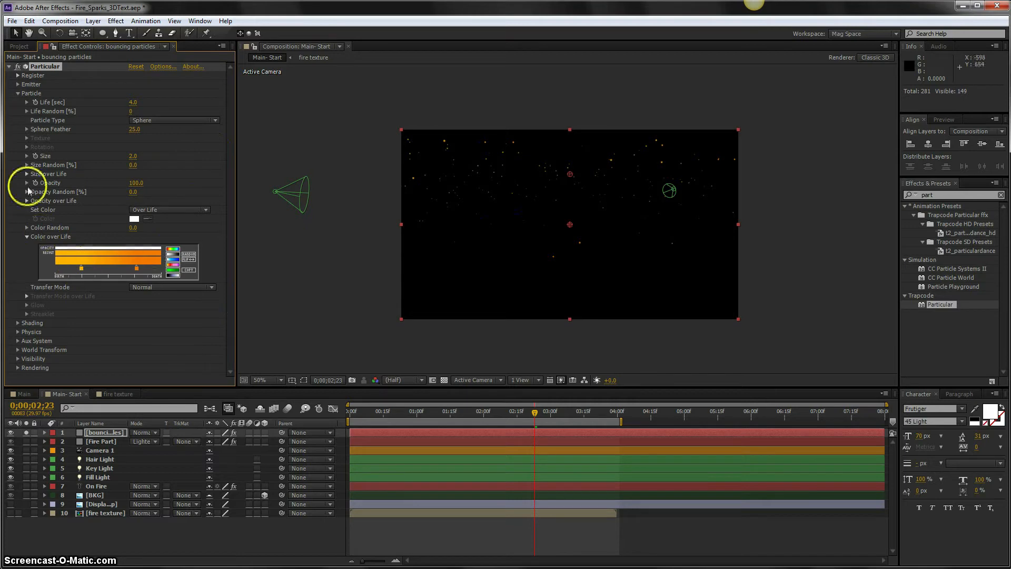
Set the bouncing particles' Opacity Random to 25 and Size Random to 50.
left_click(27, 237)
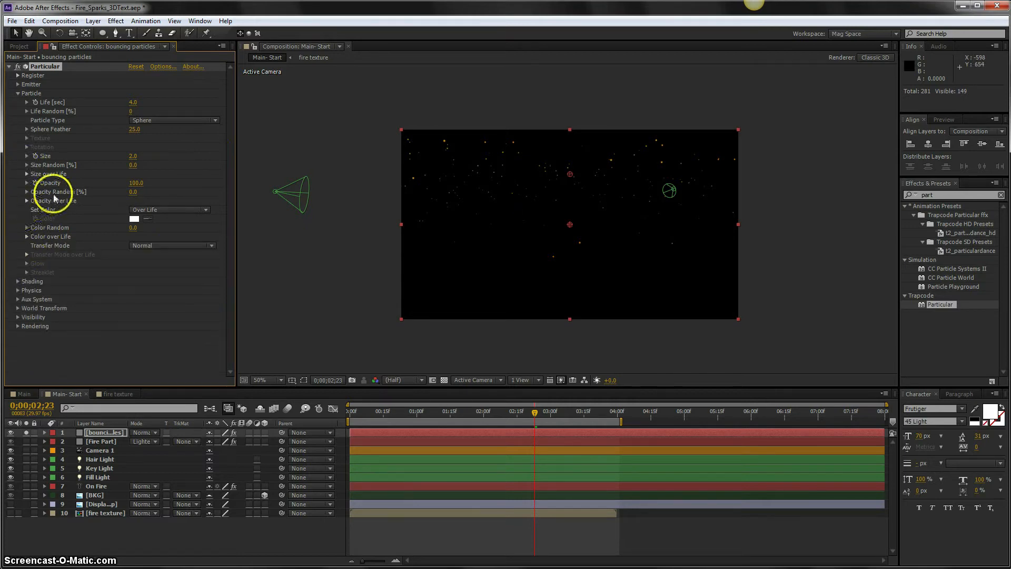
left_click(133, 192)
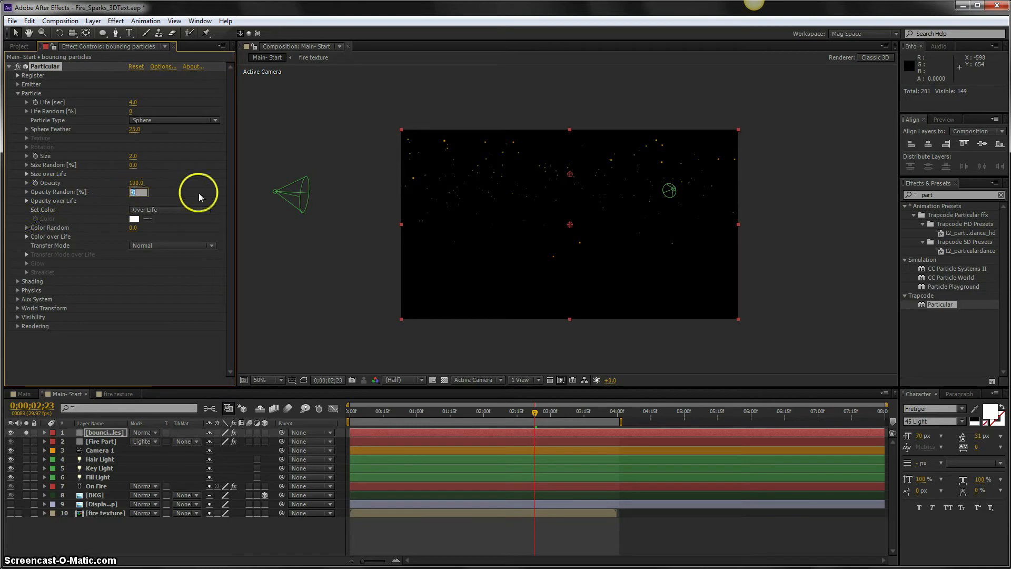
type("25.")
key("Return")
left_click(133, 166)
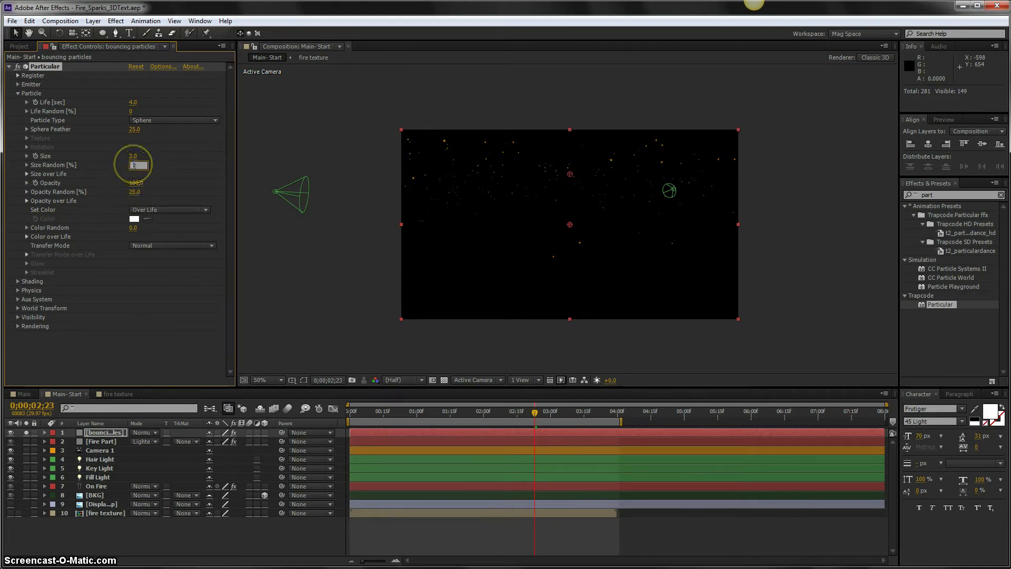
type("50")
key("Return")
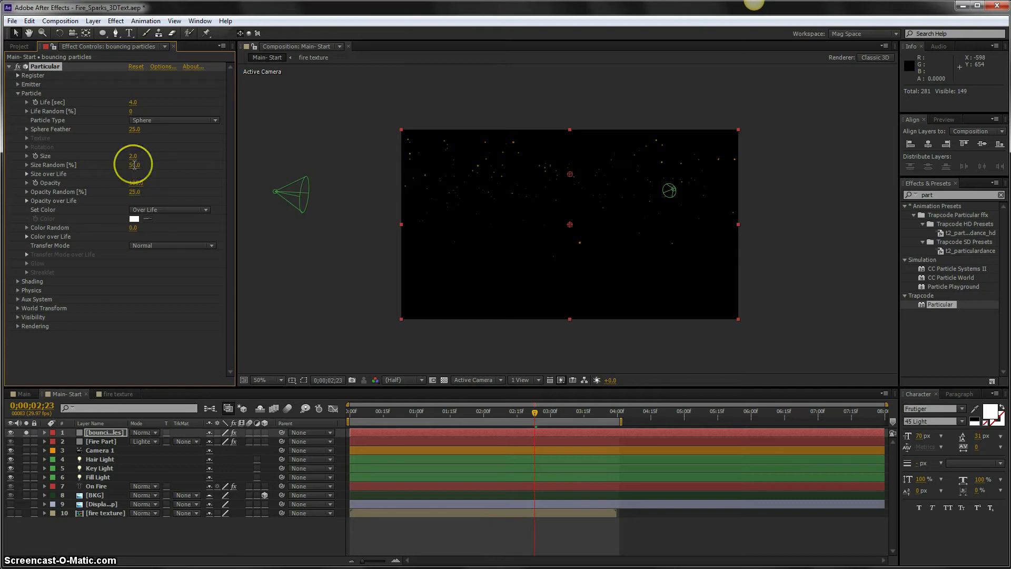
Switch the bouncing particles' Physics Model to Bounce.
left_click(19, 93)
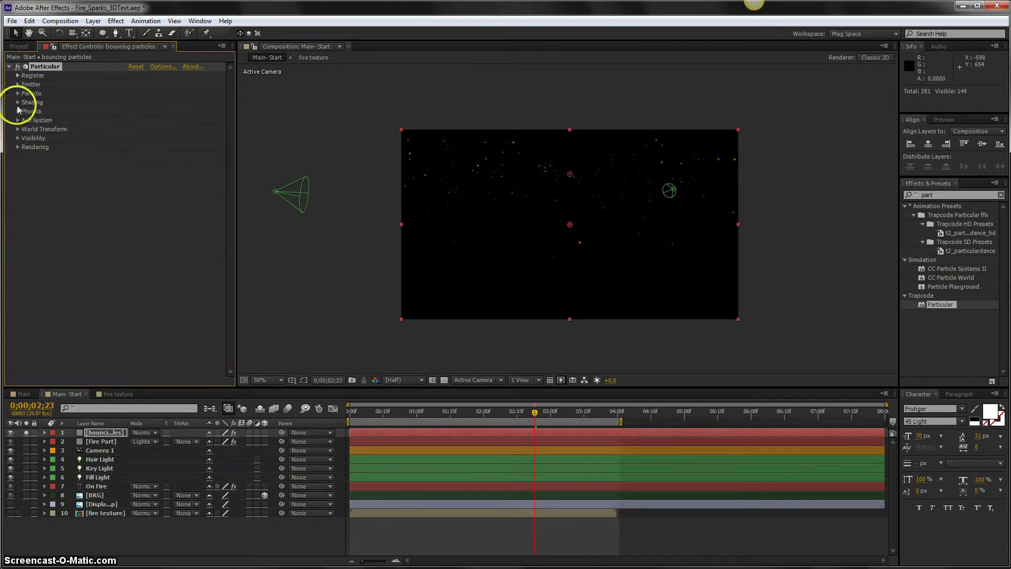
left_click(19, 102)
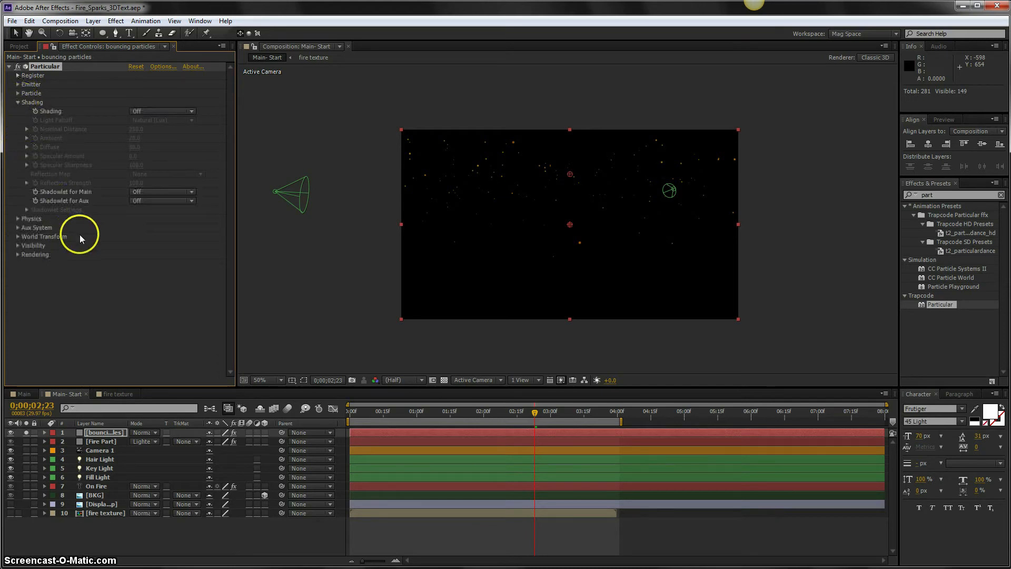
left_click(18, 102)
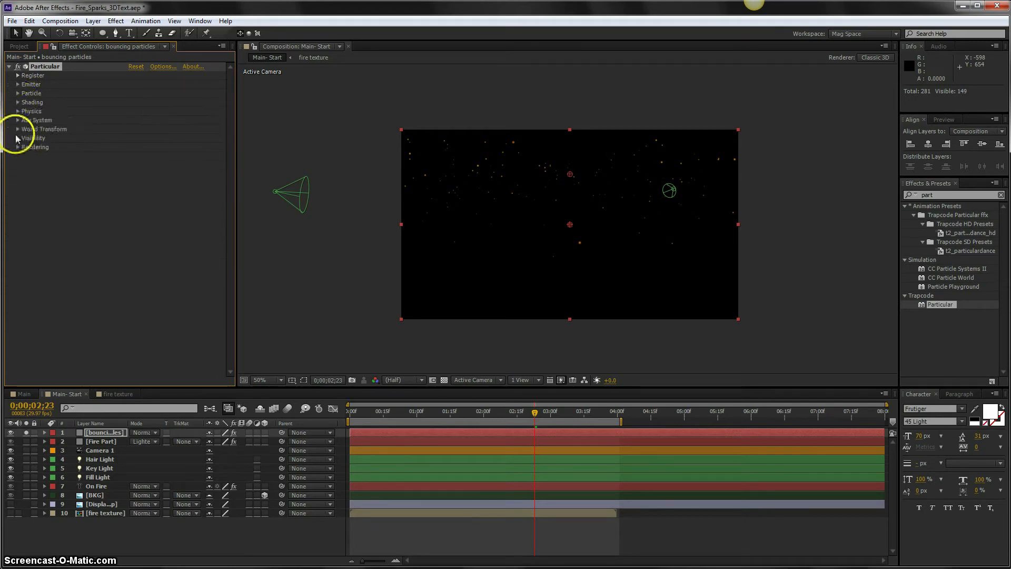
left_click(18, 111)
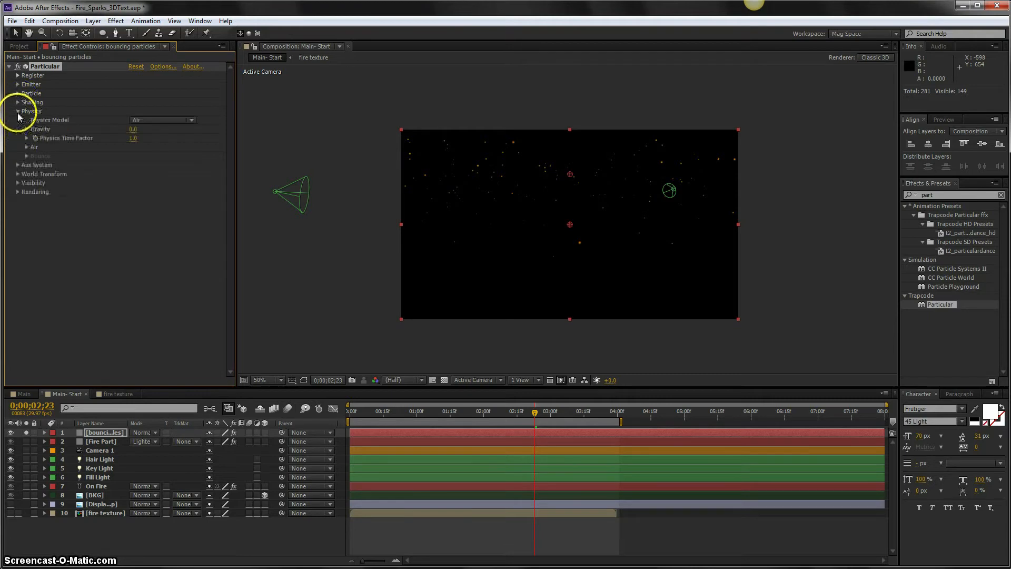
left_click(157, 121)
left_click(156, 144)
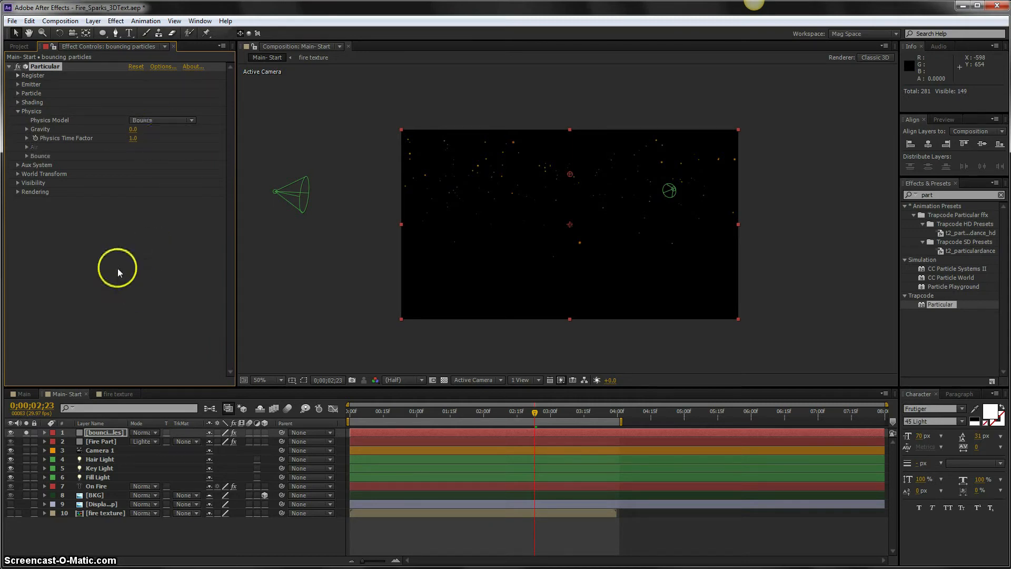
Try a Gravity of 40 on the bouncing particles and preview the fall.
left_click(134, 129)
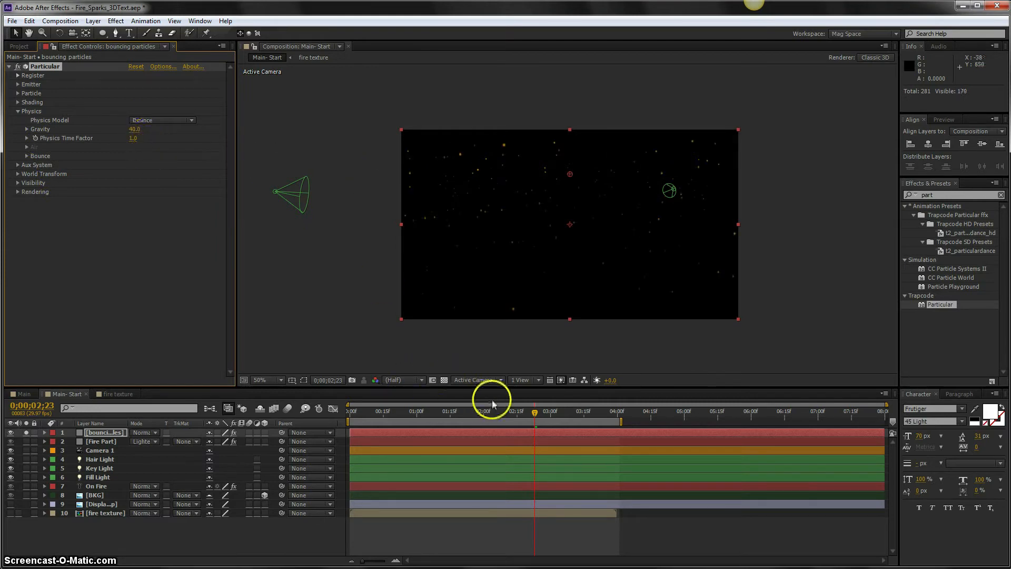
left_click_drag(427, 413, 458, 416)
key("KP_0")
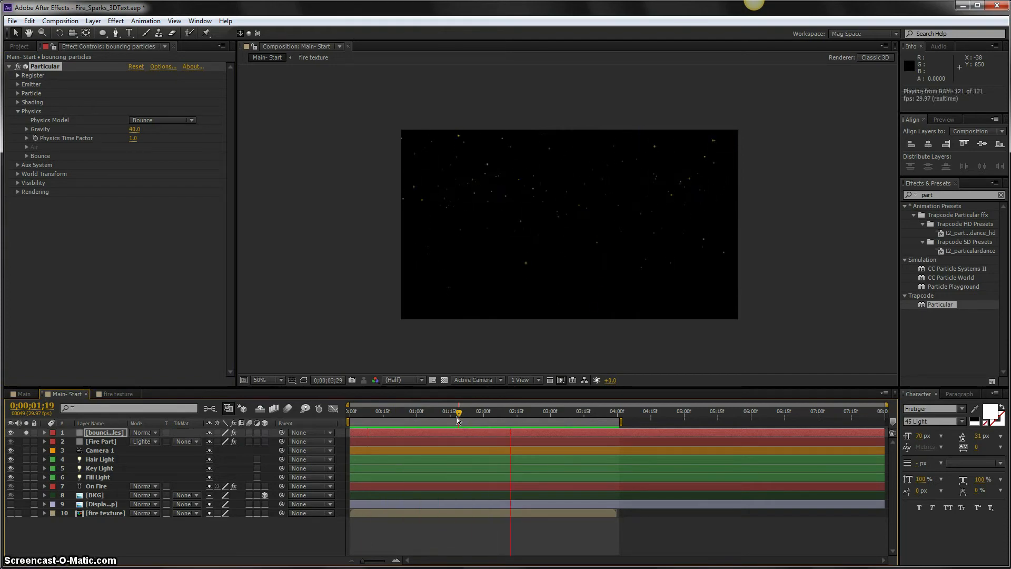
left_click(599, 283)
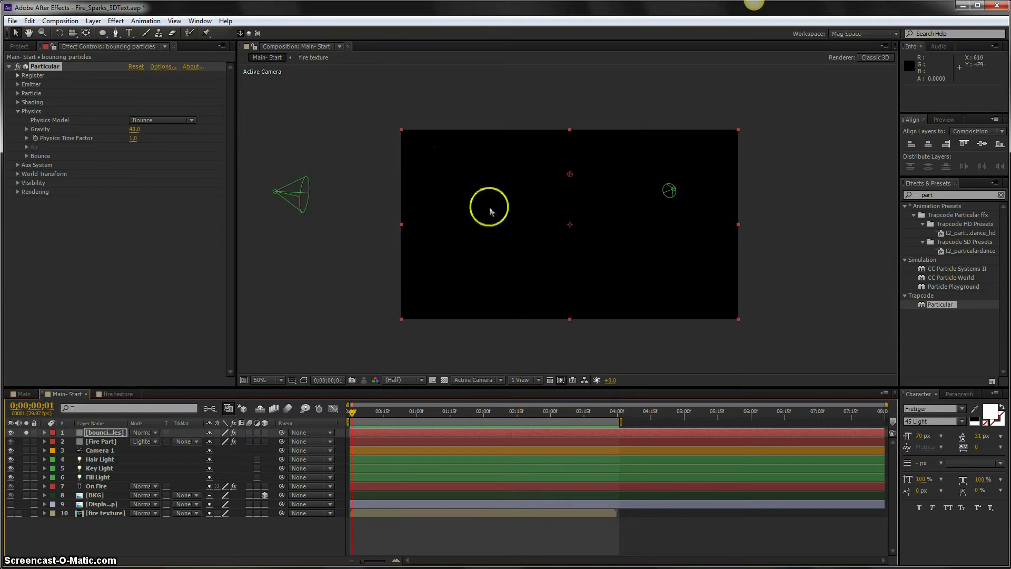
Set Gravity to 60 and assign the BKG layer as the Floor Layer in the Bounce settings.
left_click_drag(130, 134, 137, 132)
left_click(135, 129)
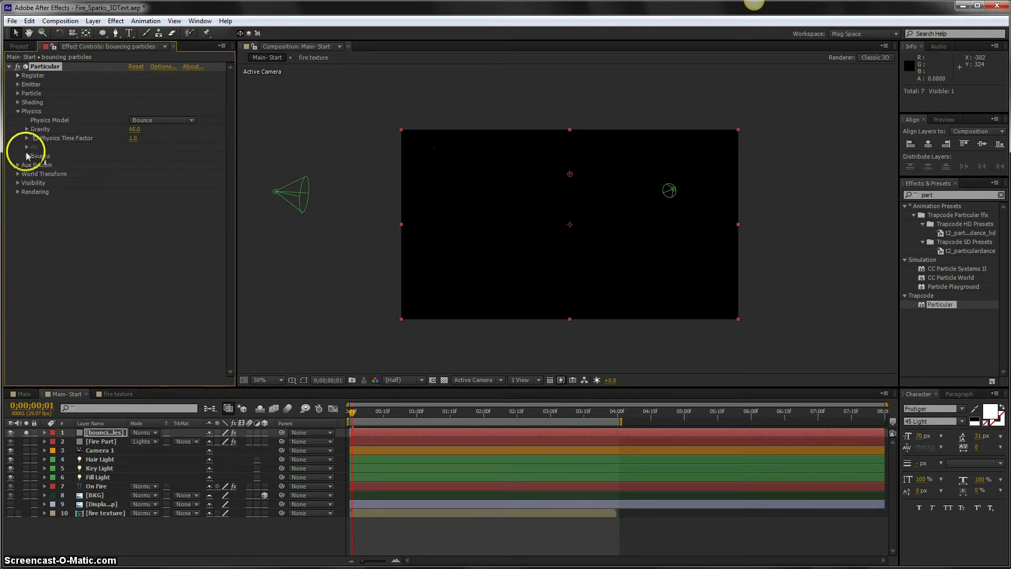
left_click(26, 156)
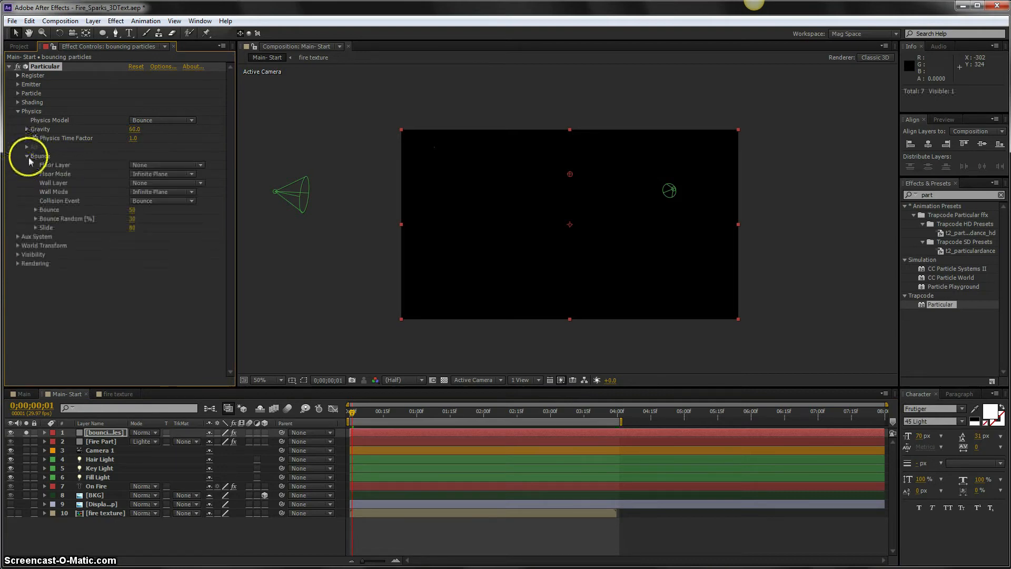
left_click(169, 165)
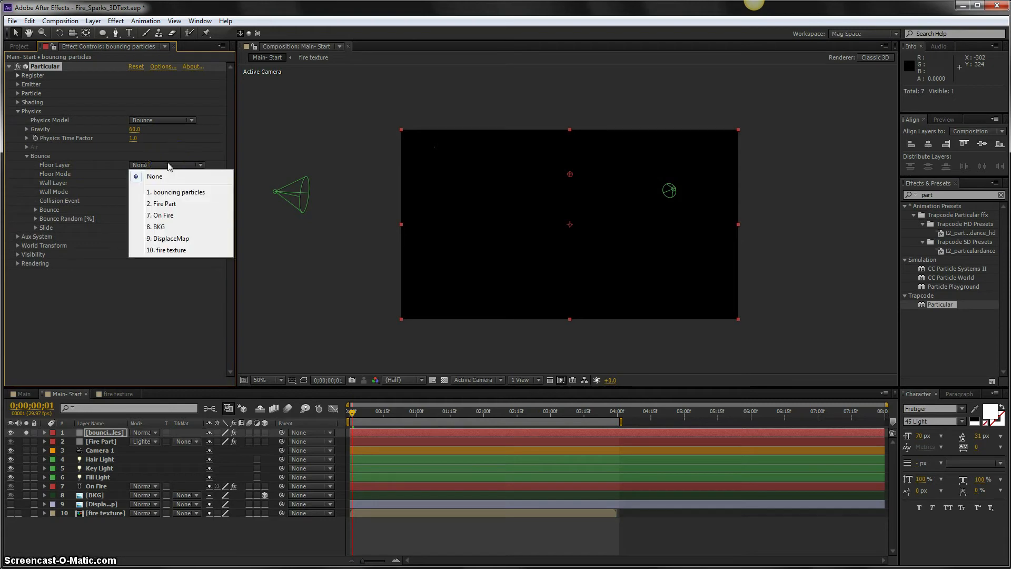
left_click(160, 227)
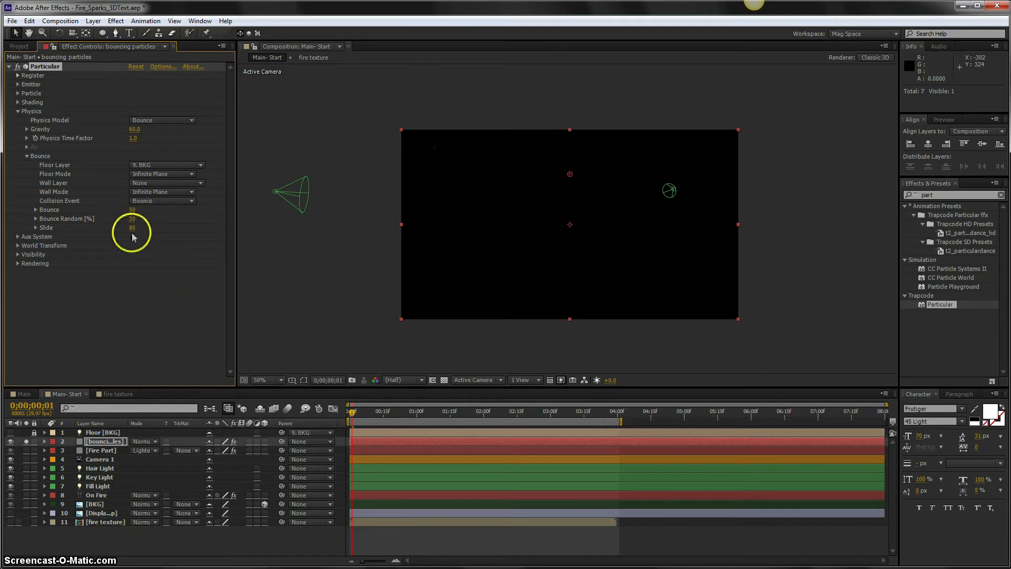
Preview the bounce against the floor and set Gravity to 100.
left_click(320, 299)
key("space")
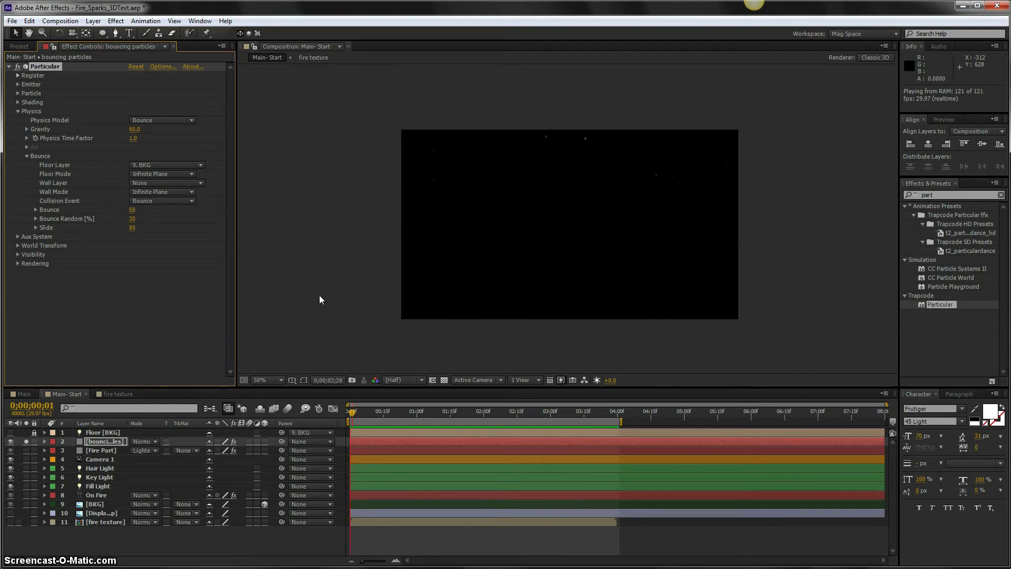
key("space")
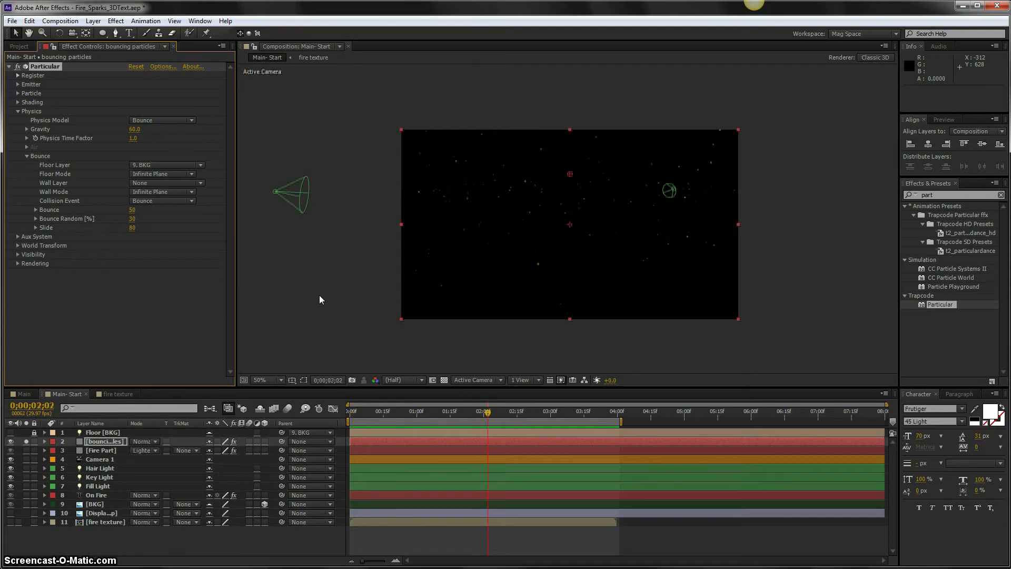
left_click(134, 129)
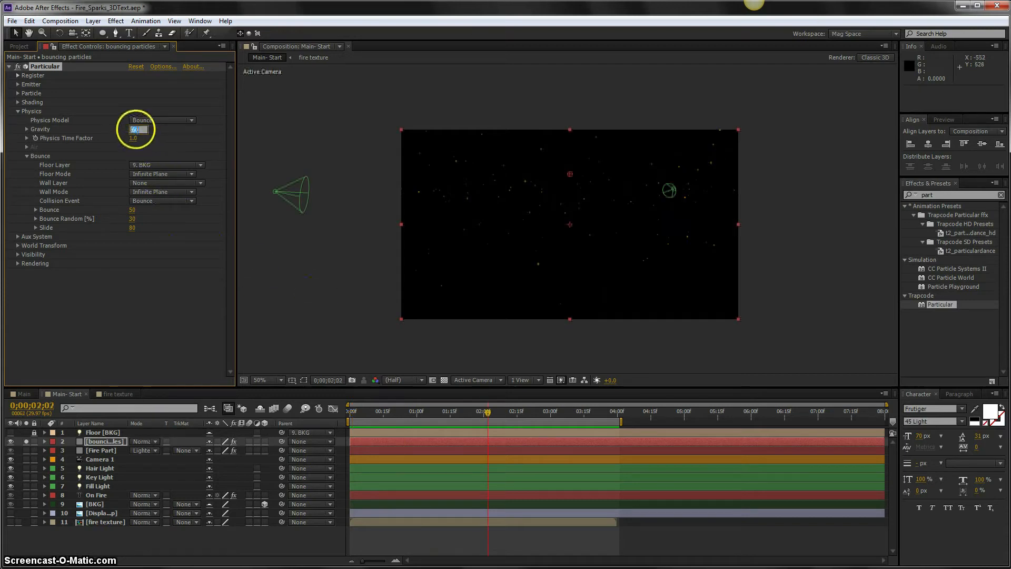
key("Return")
Set the particles' Bounce amount to 20 and Slide to 50.
left_click(131, 210)
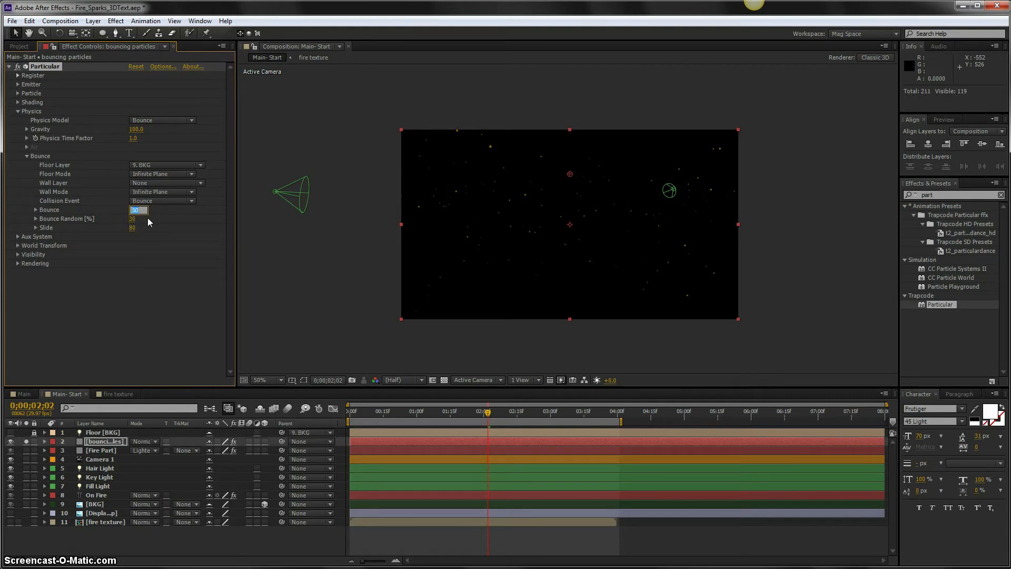
type("30")
left_click(134, 228)
type("50")
key("Return")
Move the particle emitter up near the top edge of the frame and preview the animation.
left_click_drag(571, 175, 578, 148)
key("KP_0")
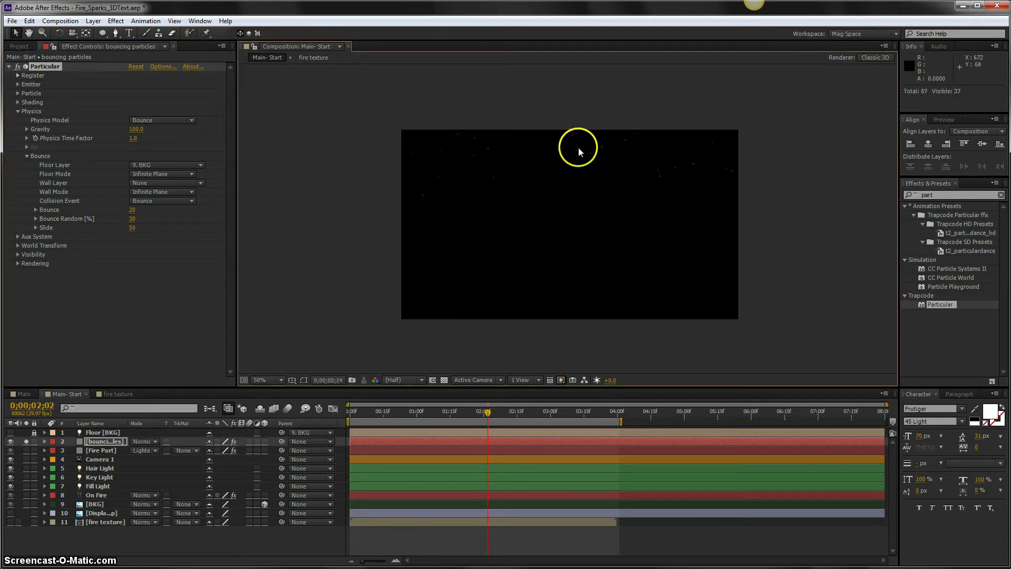
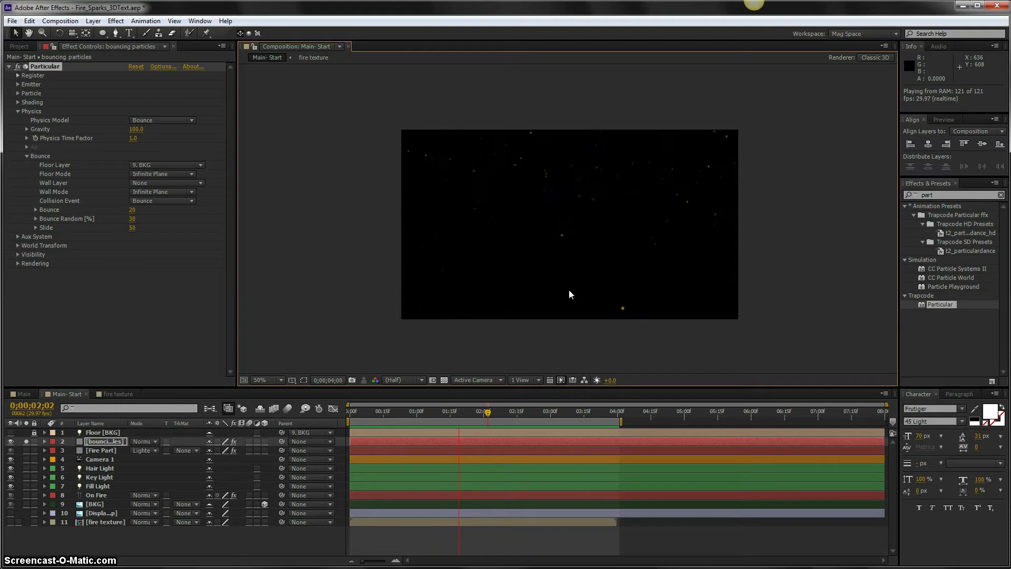
key("space")
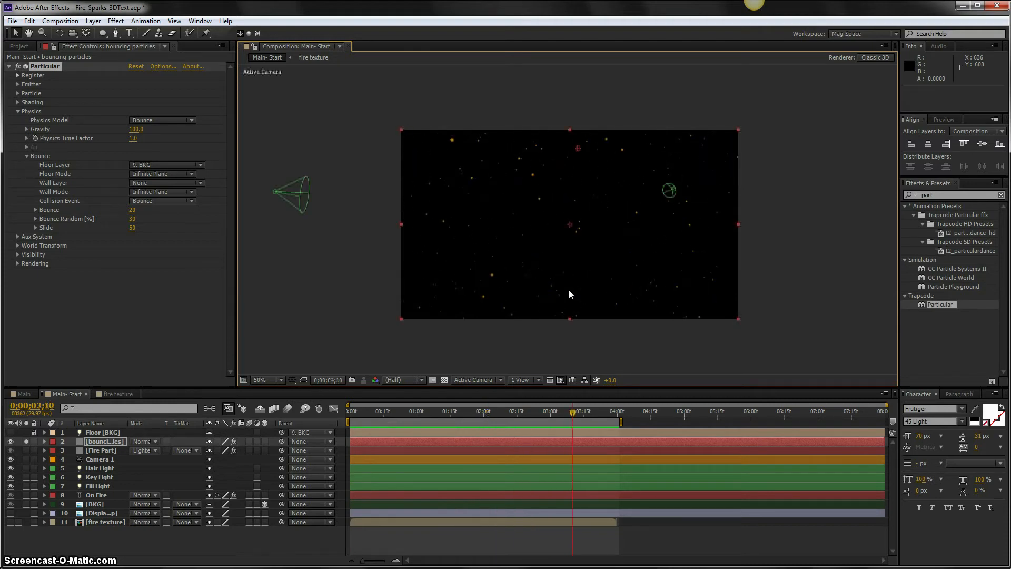
Place the emitter centered above the frame at Position XY 640, -148 and preview the falling sparks.
left_click(18, 84)
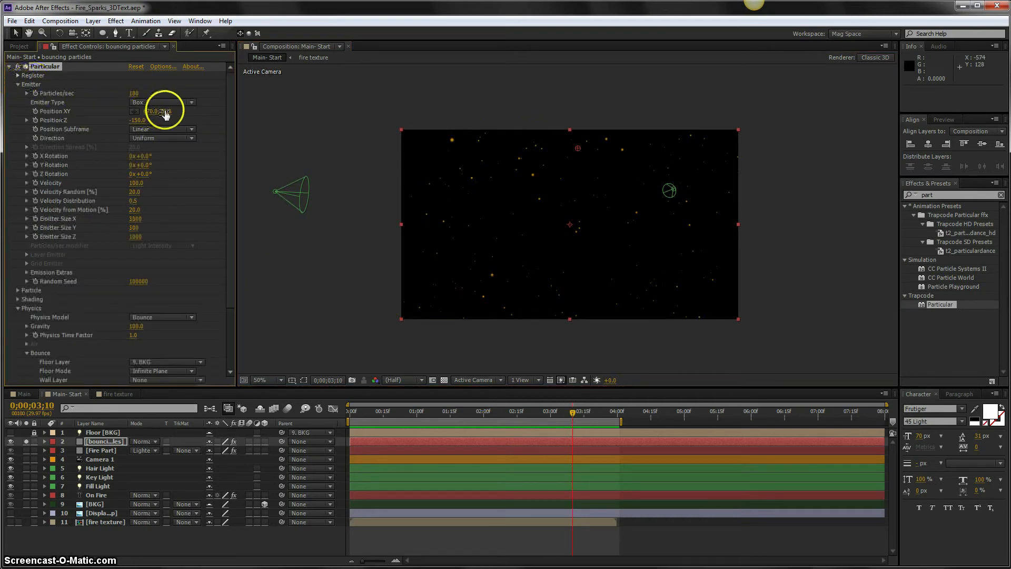
left_click(134, 111)
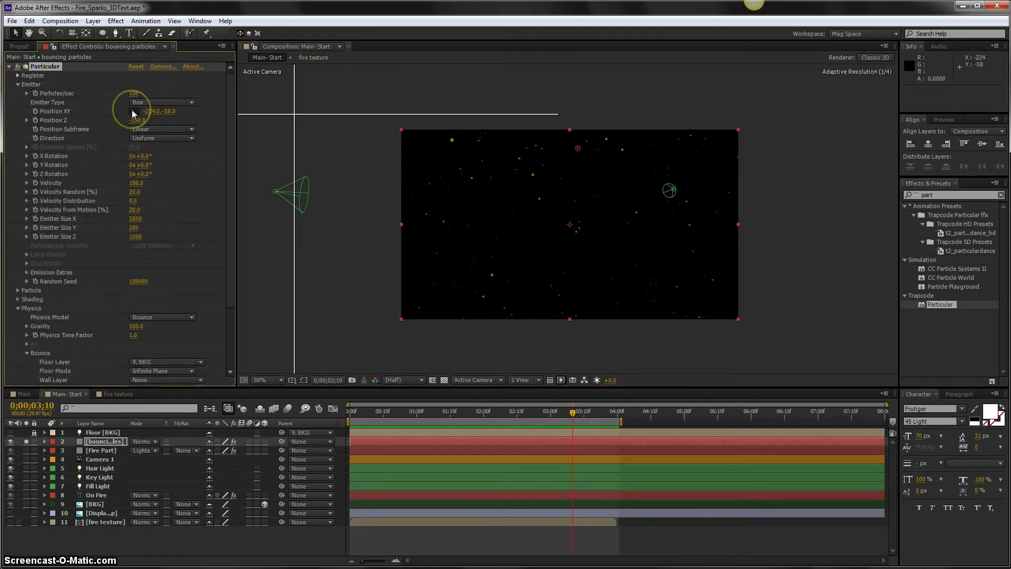
left_click(570, 91)
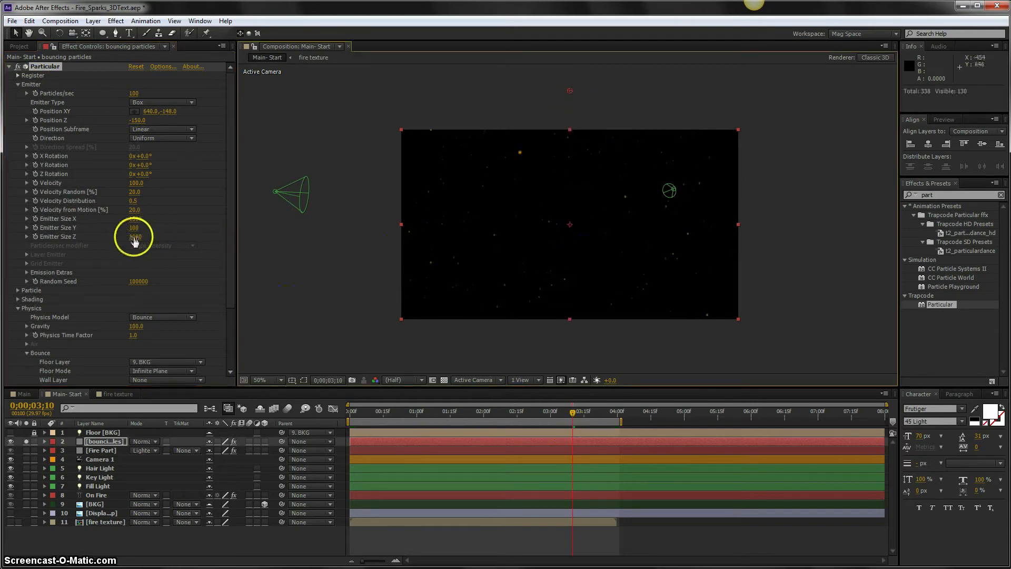
left_click(572, 411)
key("KP_0")
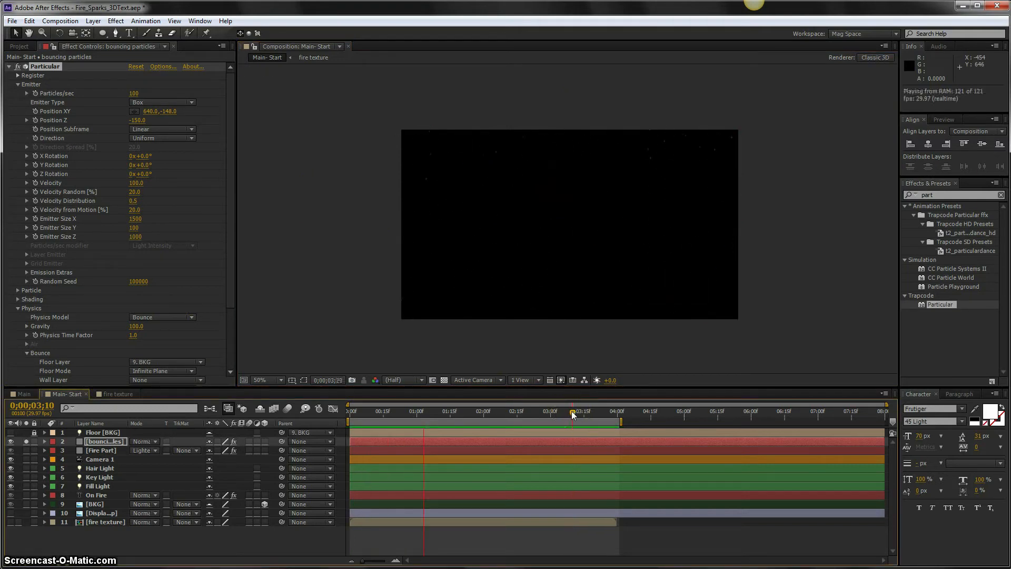
Set the emitter's Pre Run to 100 and scrub to 0;00;01;03 with the Fire Part layer soloed as well.
left_click(409, 415)
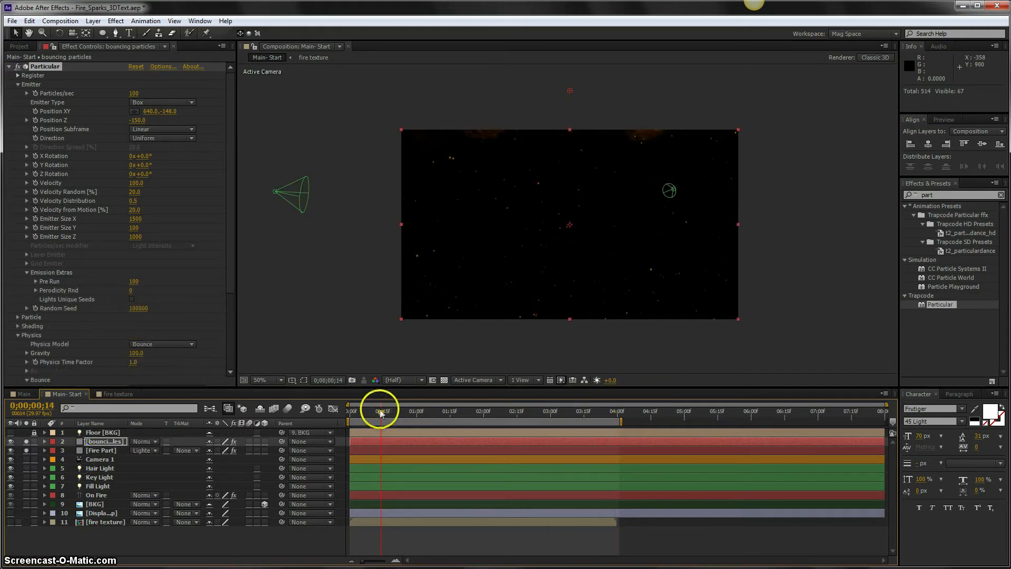
left_click_drag(383, 414, 416, 411)
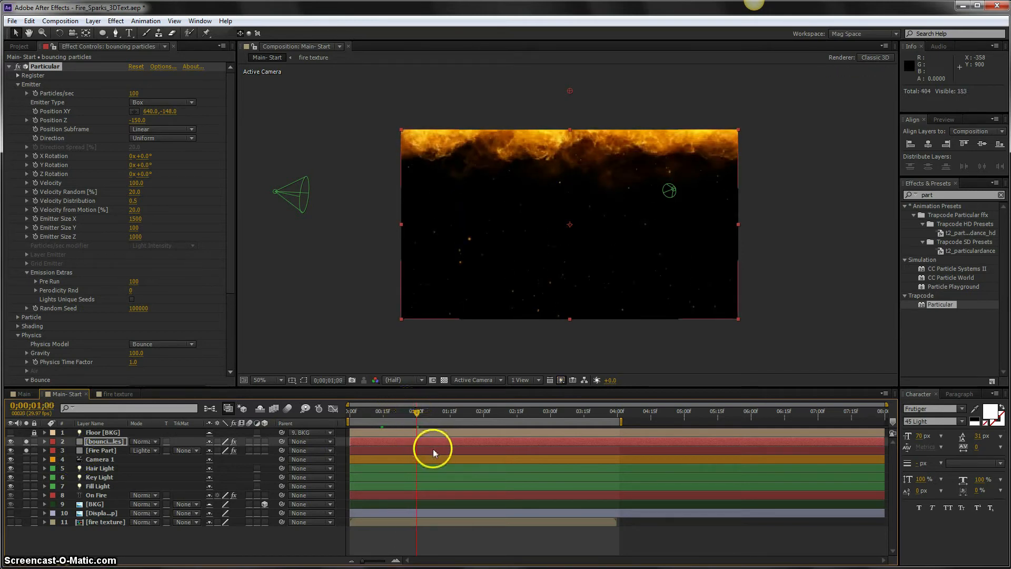
left_click_drag(417, 417, 424, 413)
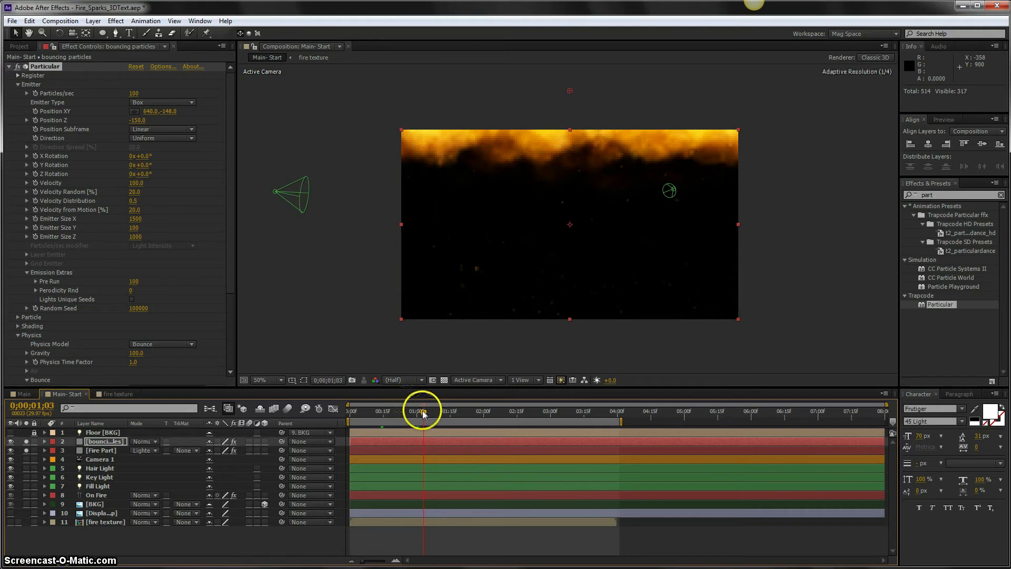
left_click(420, 450)
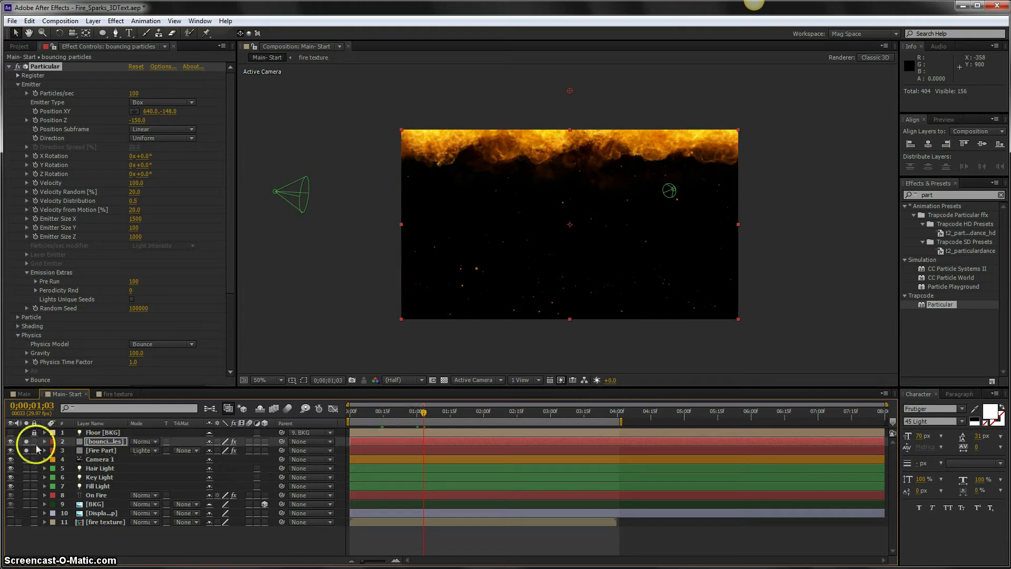
Keyframe the bouncing particles layer's Particles/sec at 0 on 0;00;01;03 and at 500 one frame later.
left_click(96, 450)
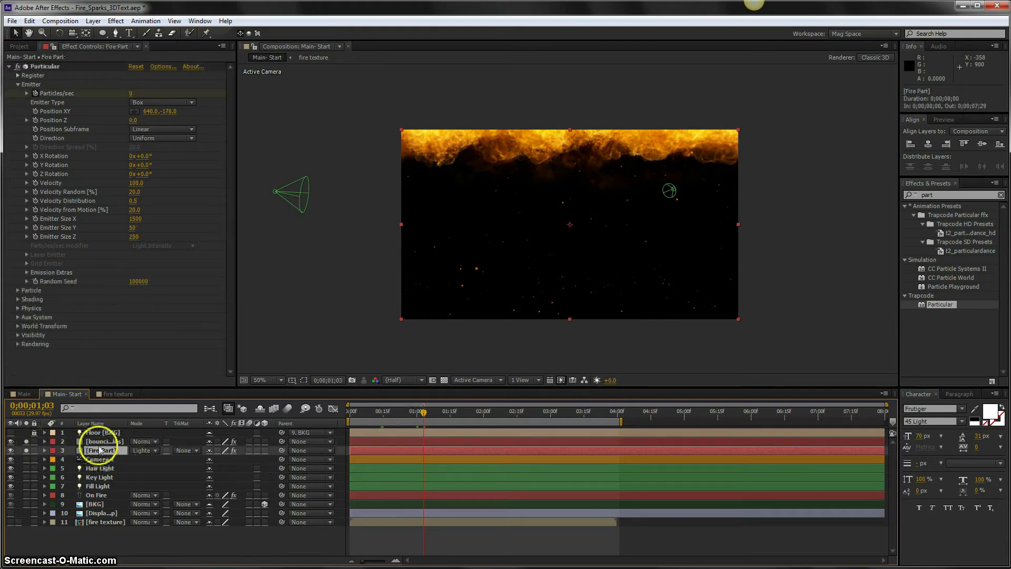
left_click(103, 441)
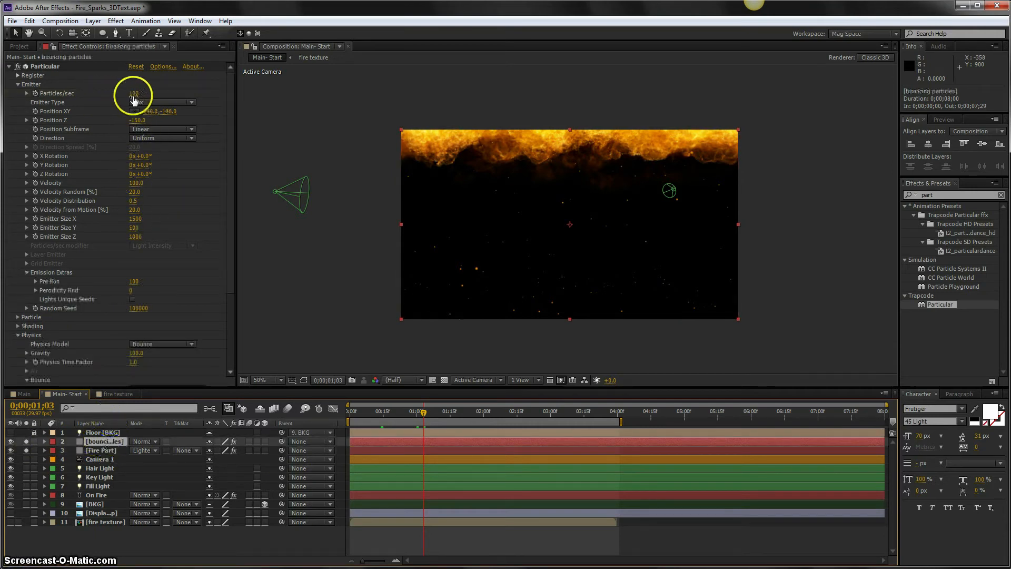
left_click(35, 93)
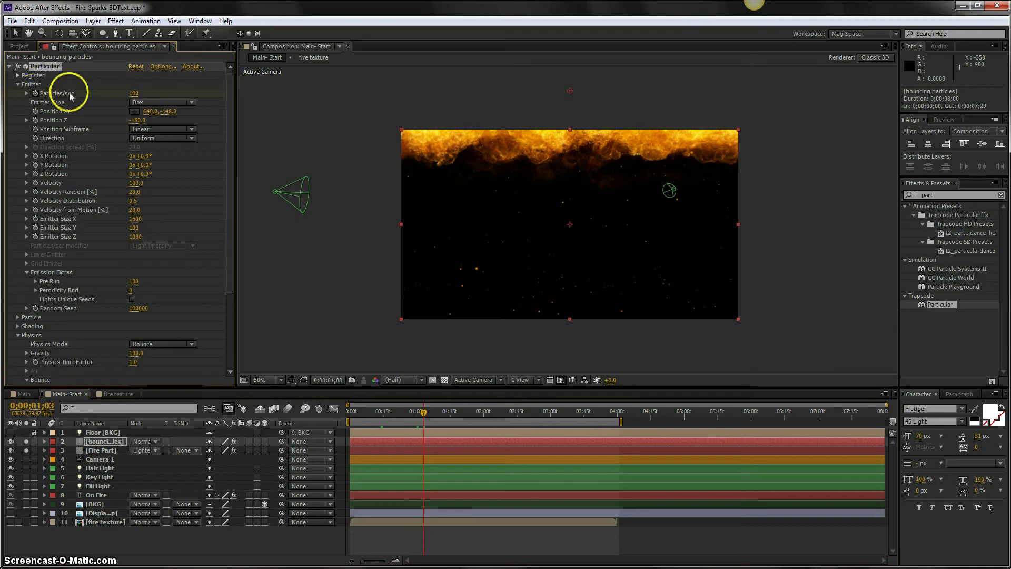
left_click(135, 95)
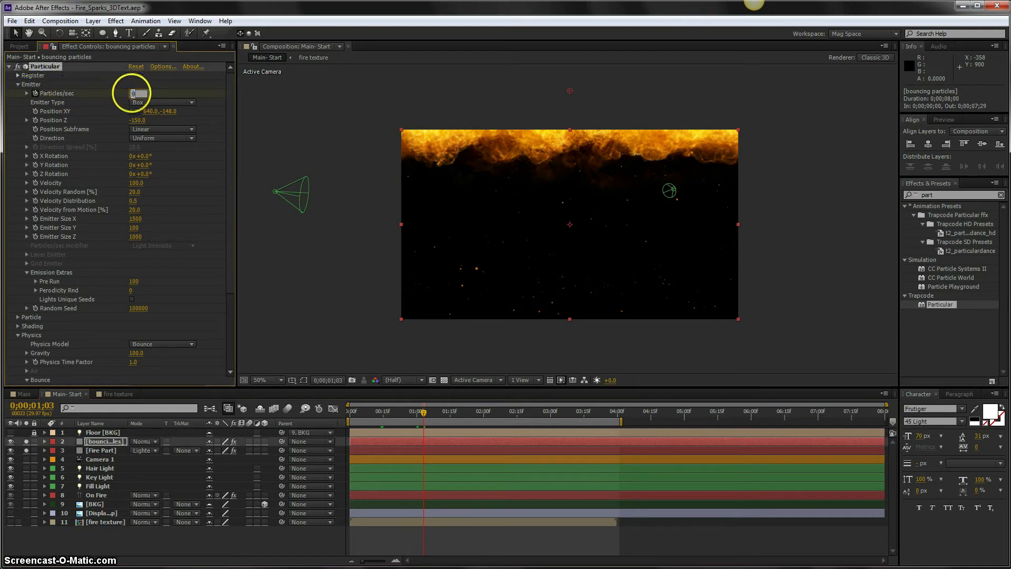
type("0")
key("Return")
key("Page_Down")
left_click(128, 94)
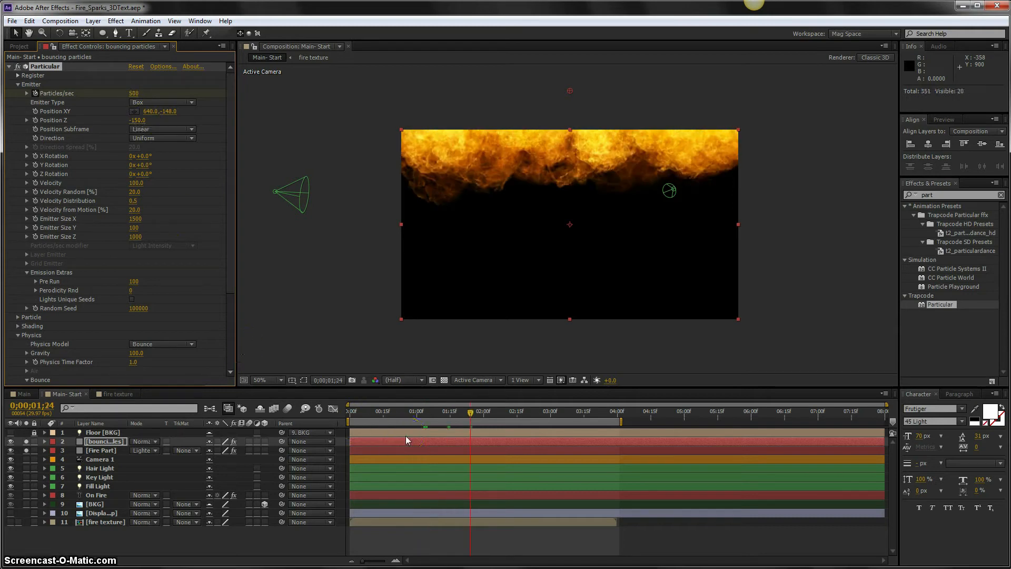
Keyframe Particles/sec to 0 at 0;00;01;24, reveal the layer's keyframes and preview the spark burst.
left_click(135, 93)
key("Return")
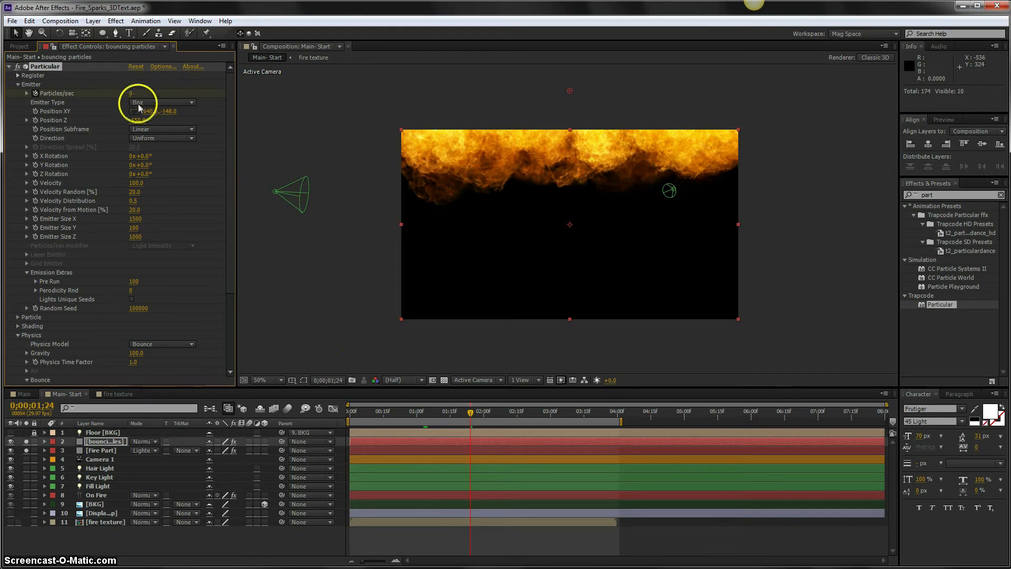
key("u")
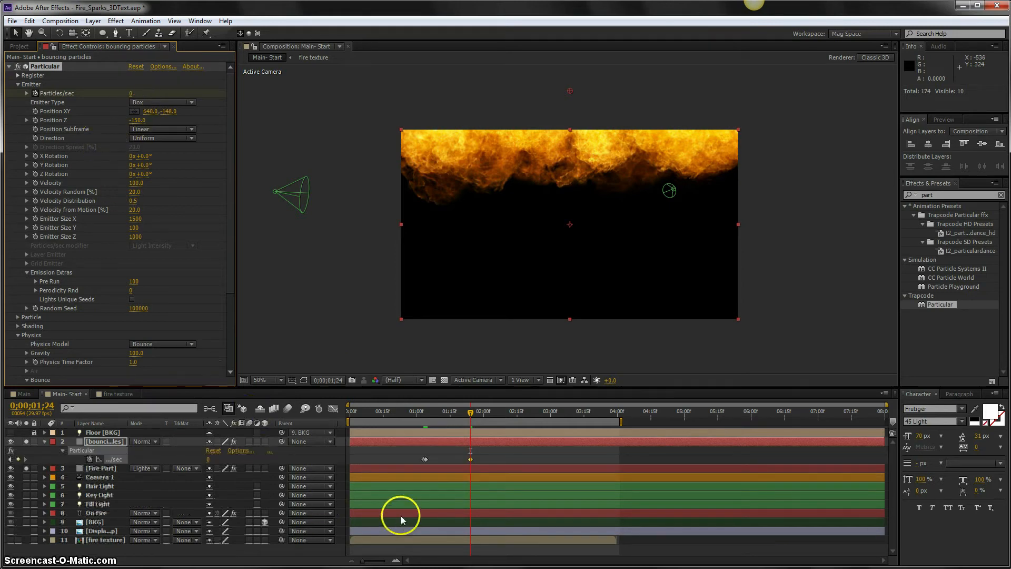
key("KP_0")
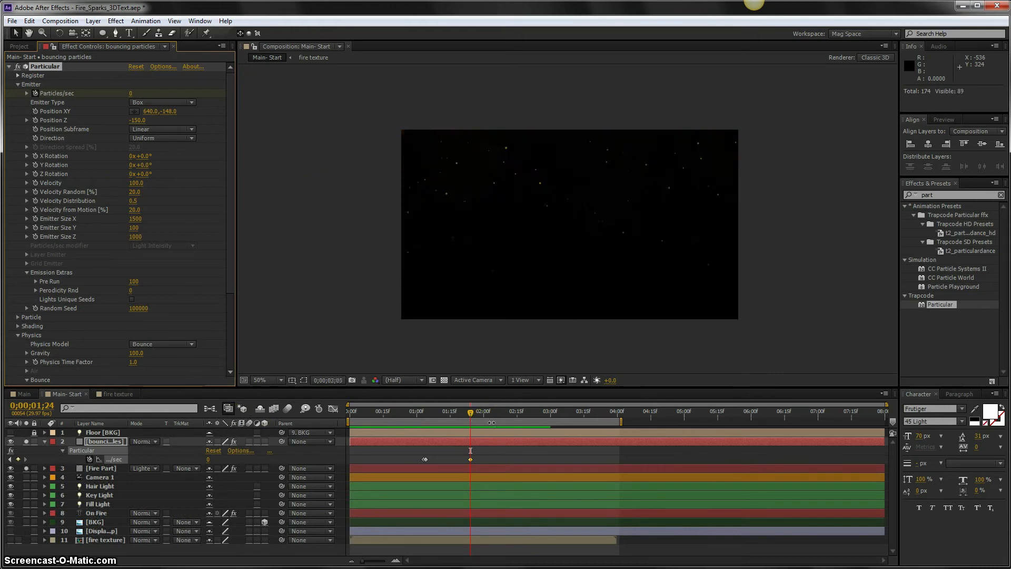
Shift all the Particles/sec keyframes earlier so the burst starts at about 0;00;00;15, and preview the animation.
left_click(469, 449)
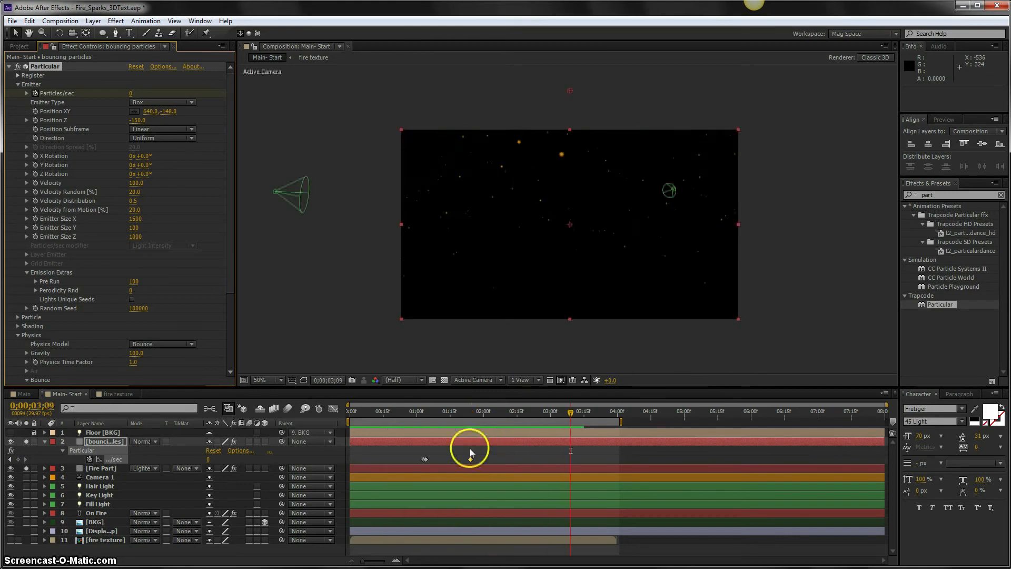
left_click_drag(412, 457, 485, 459)
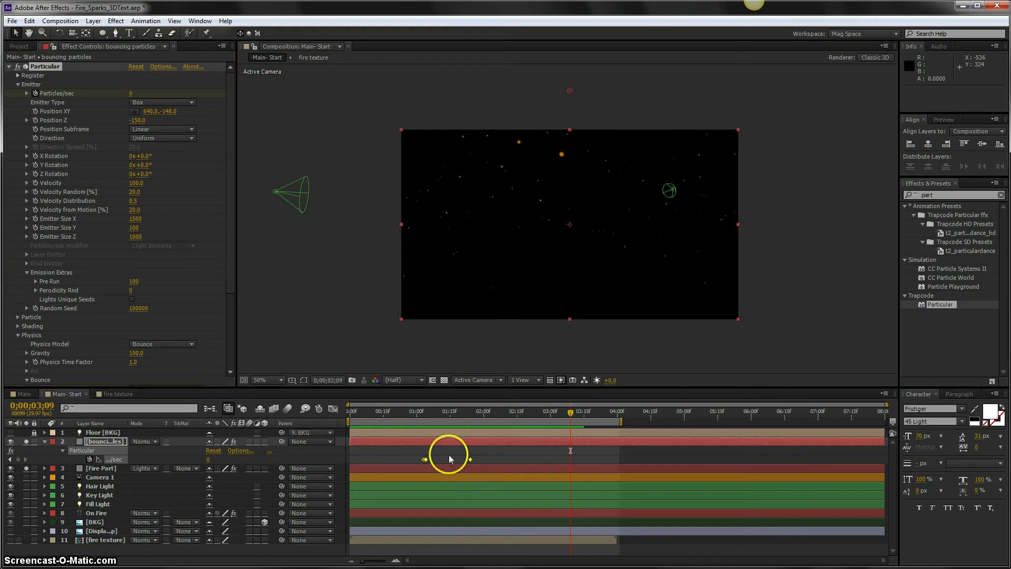
left_click_drag(422, 459, 380, 459)
left_click(376, 414)
key("KP_0")
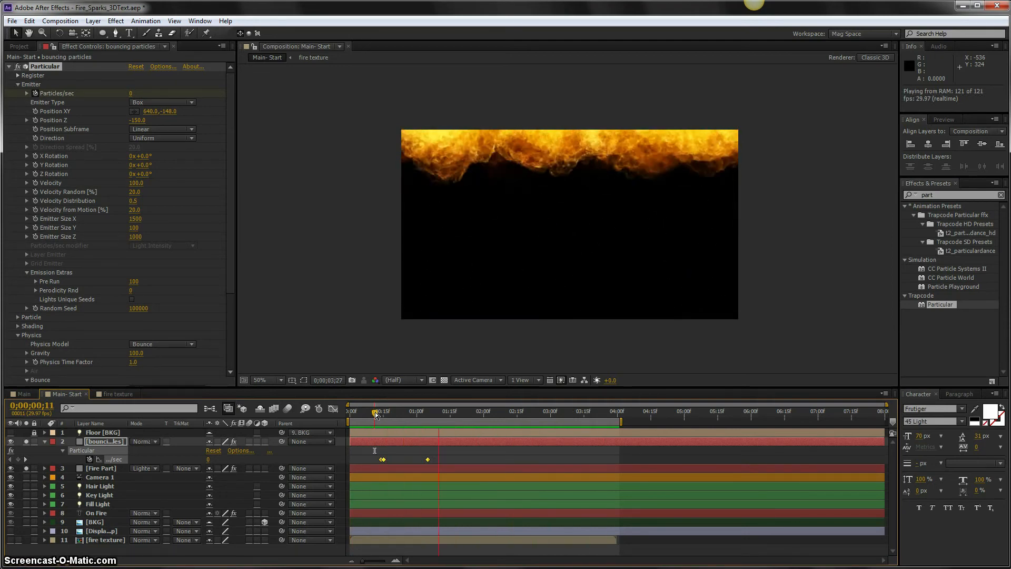
key("space")
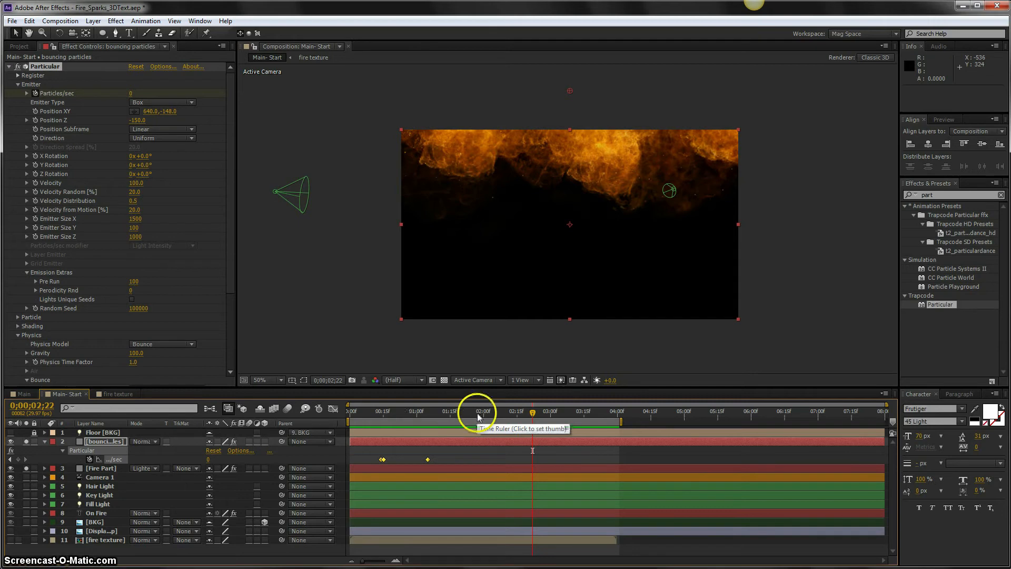
Purge all memory and preview the bouncing particles with the Fire Part layer unsoloed.
left_click_drag(485, 416, 452, 411)
left_click(26, 468)
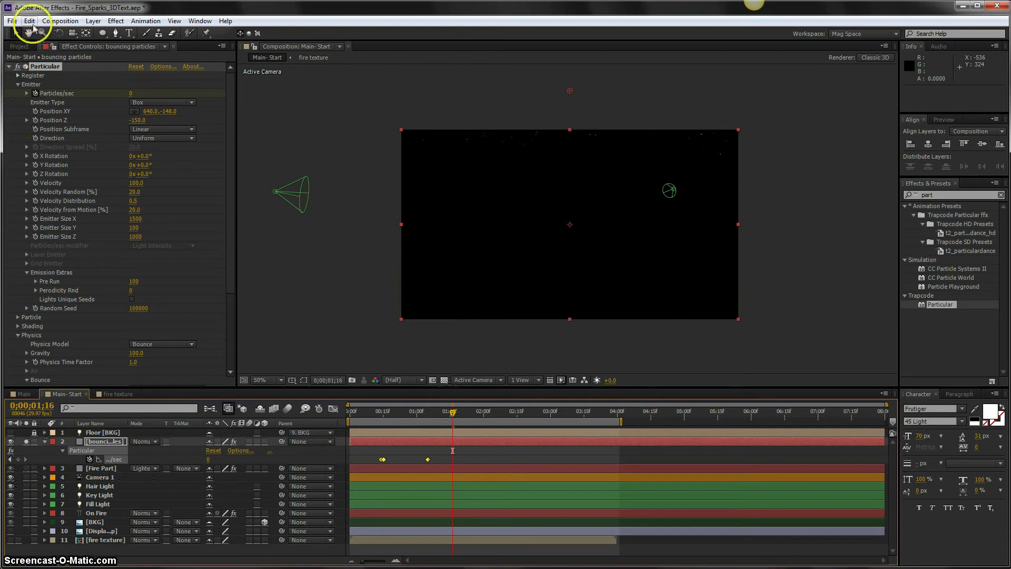
left_click(29, 21)
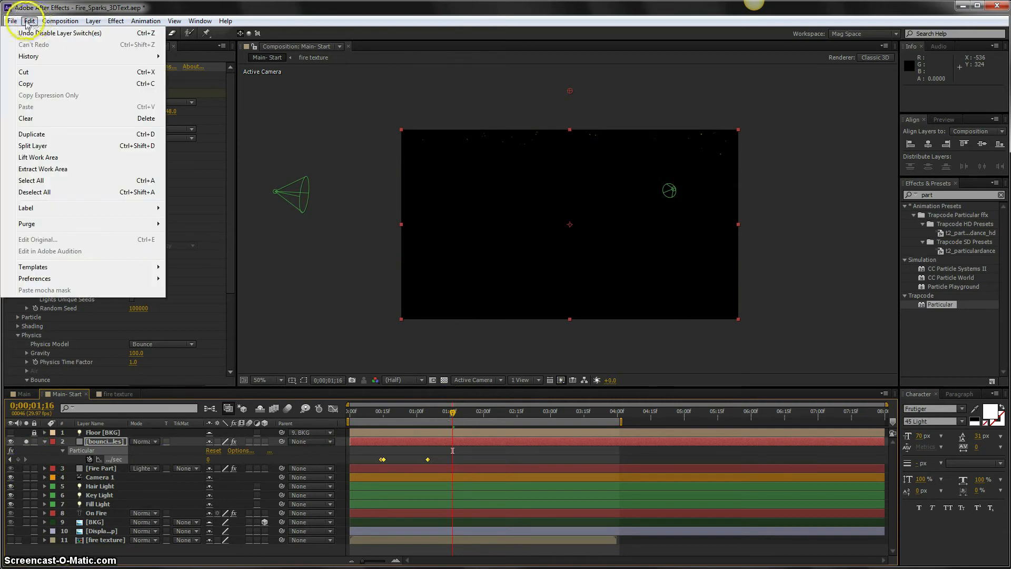
mouse_move(12, 25)
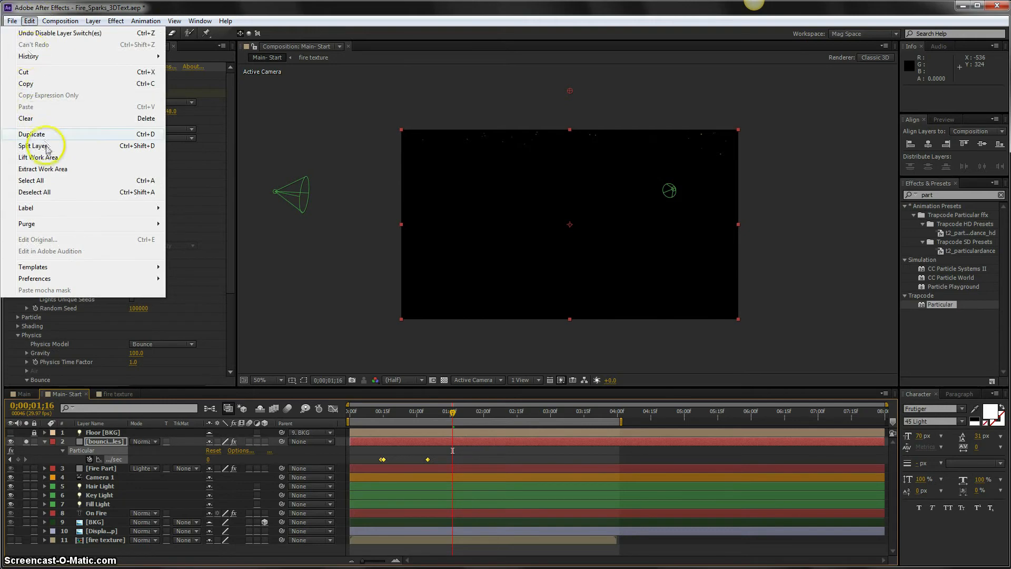
mouse_move(72, 226)
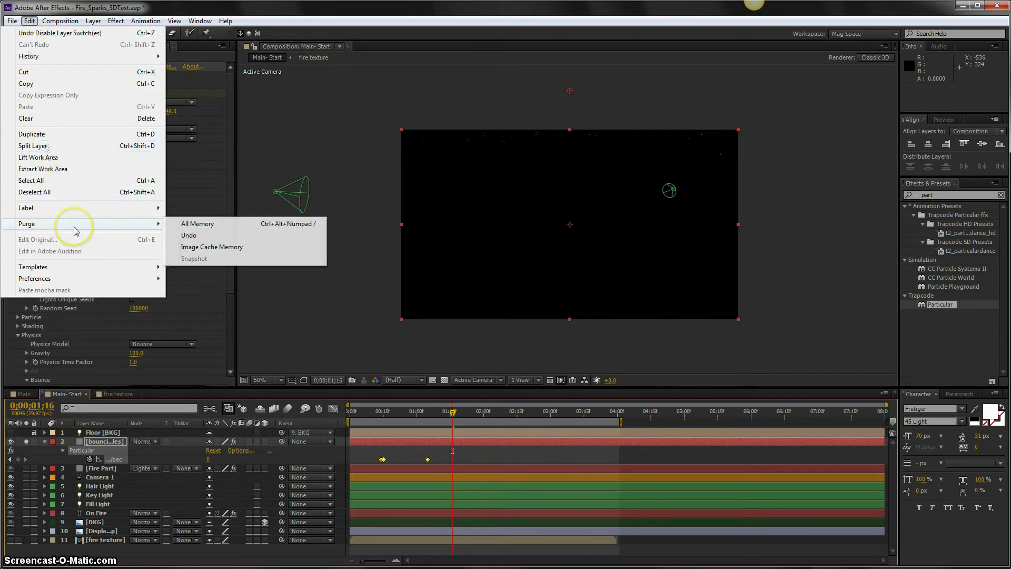
left_click(190, 224)
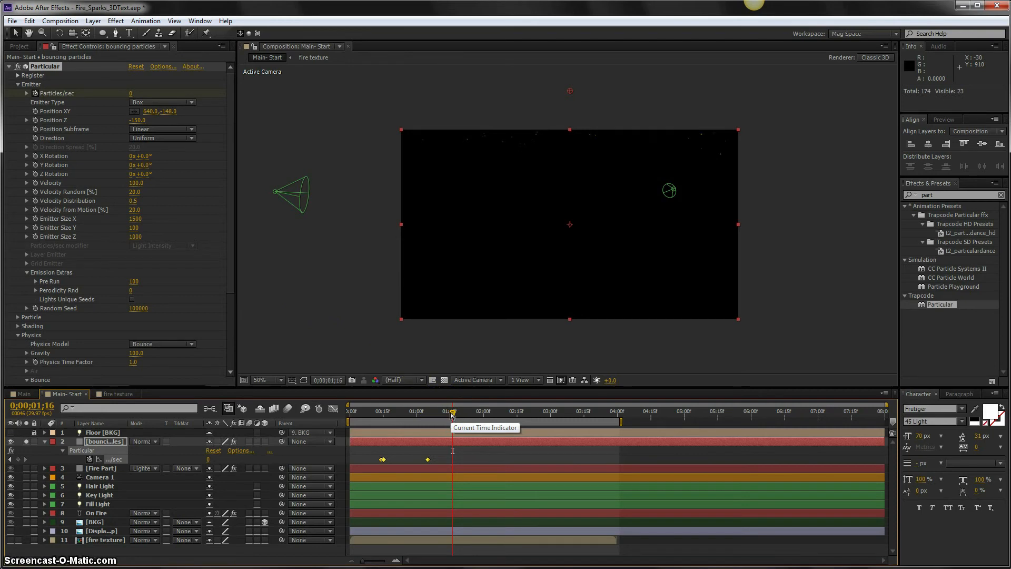
key("KP_0")
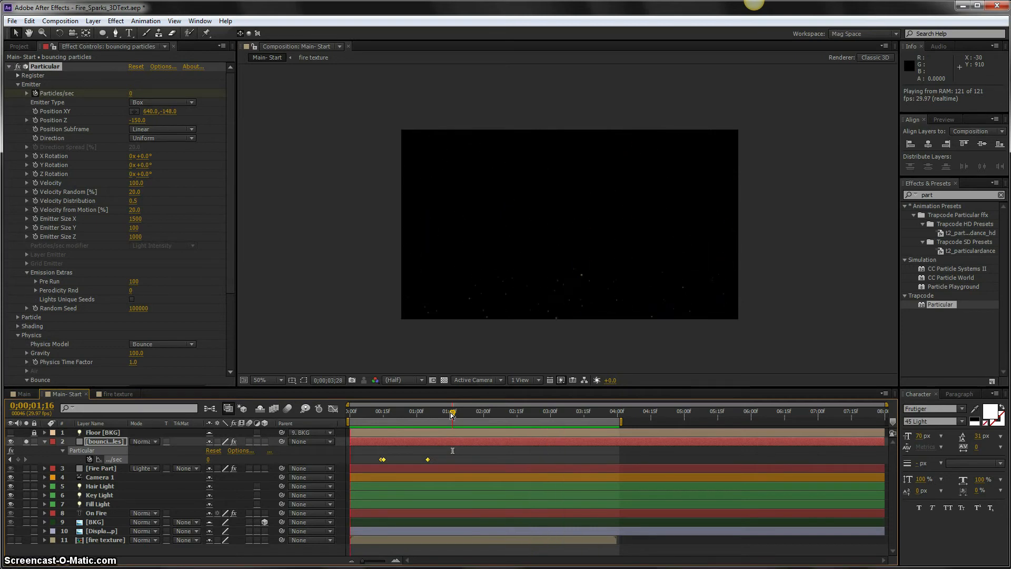
left_click(452, 415)
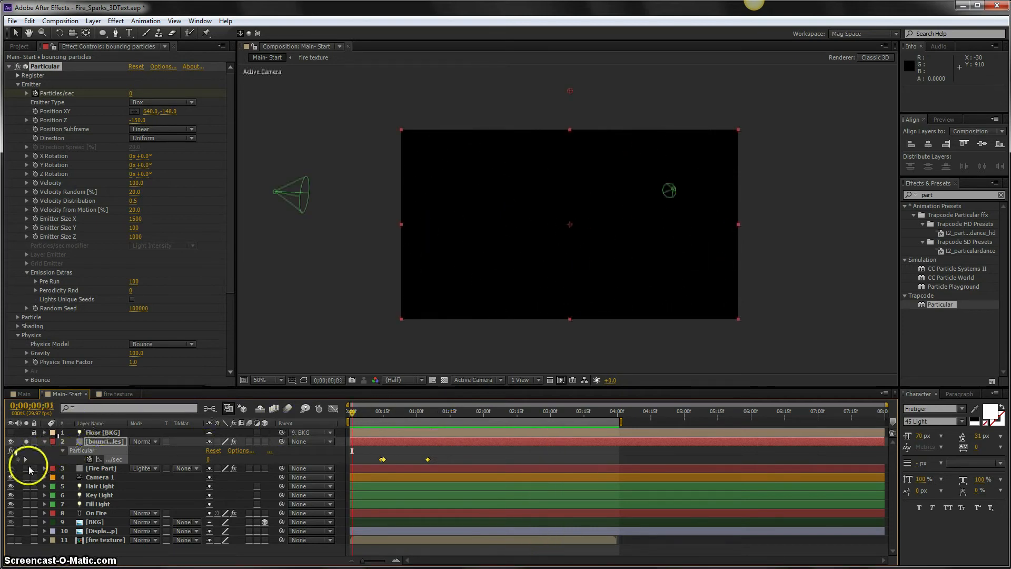
Preview the sparks with Fire Part soloed, scrub to 0;00;03;04, and unsolo Fire Part again.
left_click(26, 469)
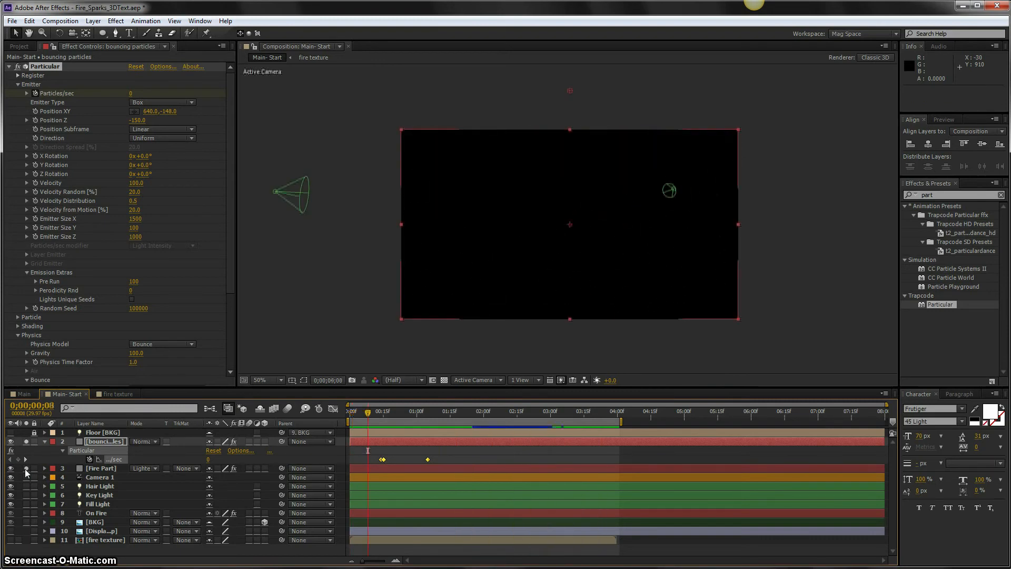
left_click(368, 411)
left_click_drag(368, 411, 560, 415)
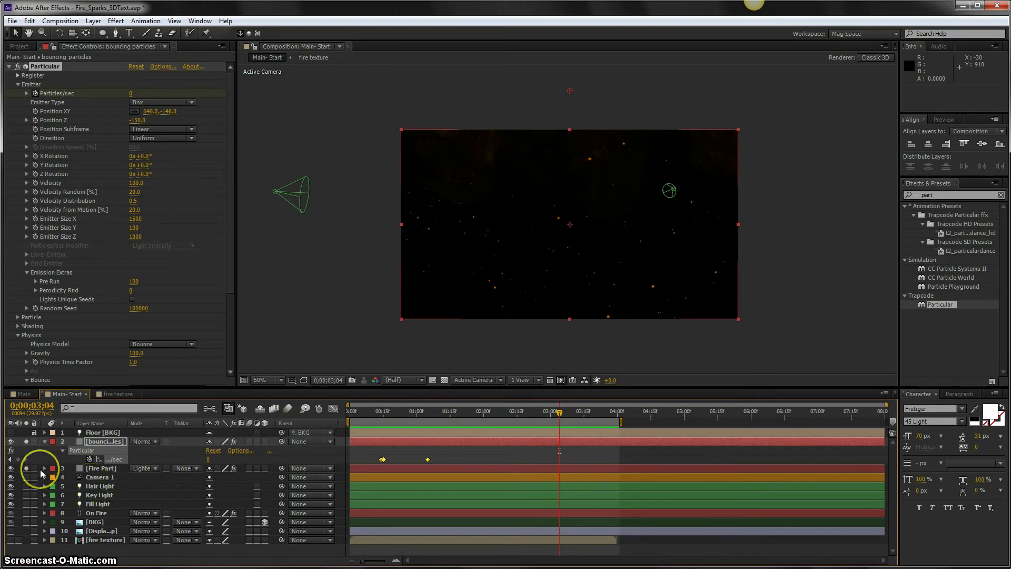
left_click(26, 441)
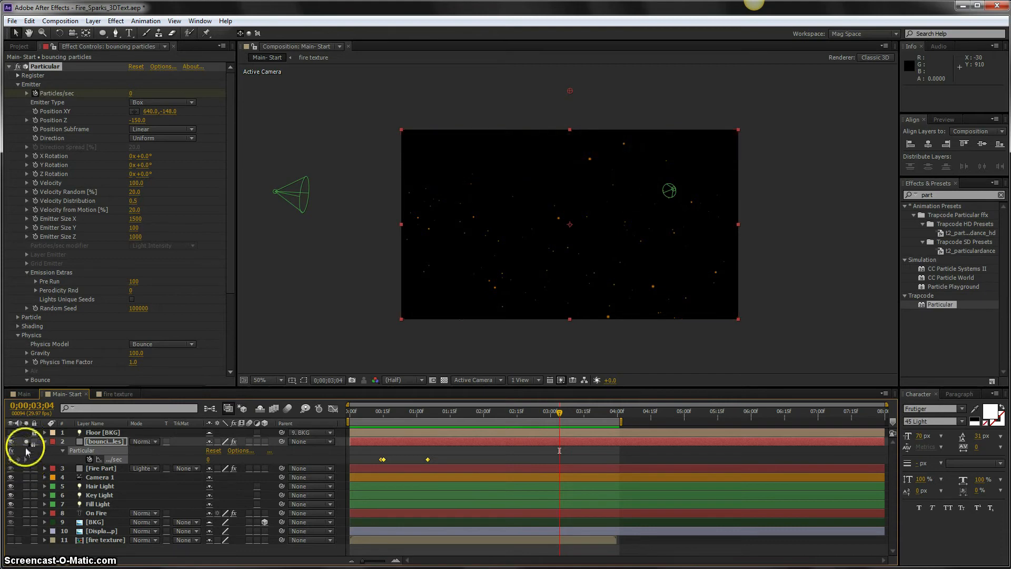
Create a new 1280 x 720 solid named "drifting part" and apply Trapcode Particular to it.
key("ctrl+y")
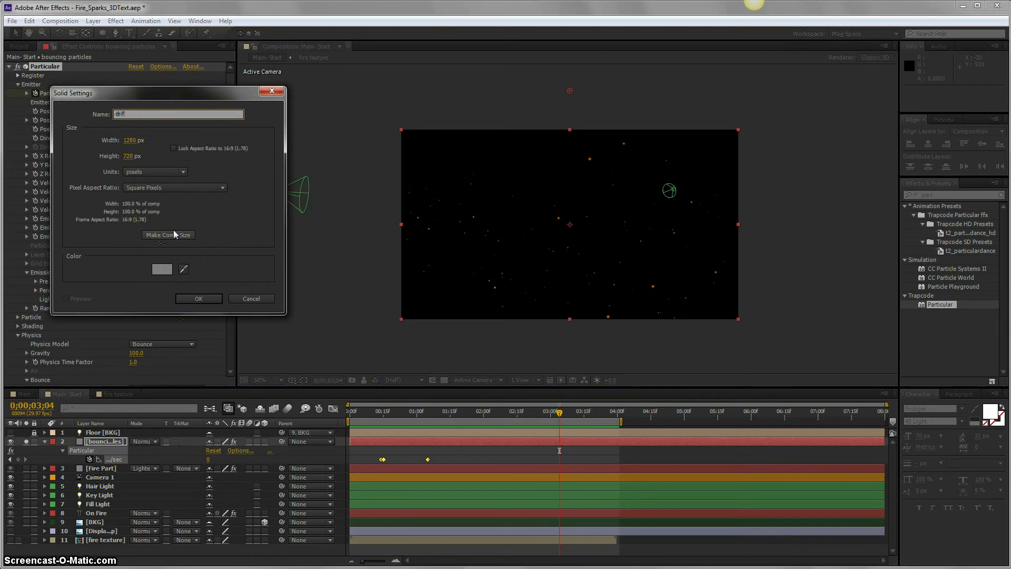
type("drifting part")
key("Return")
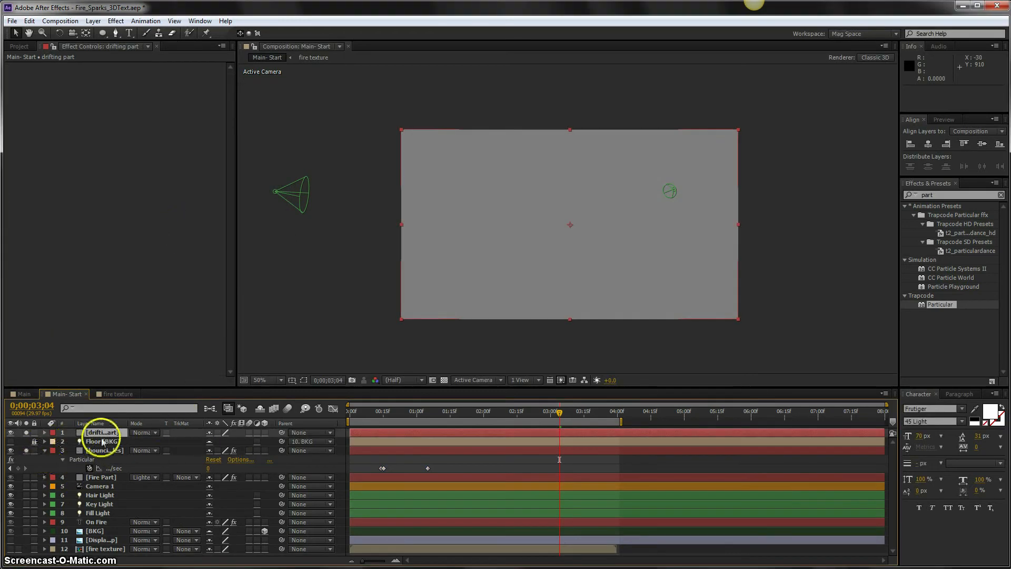
double_click(926, 304)
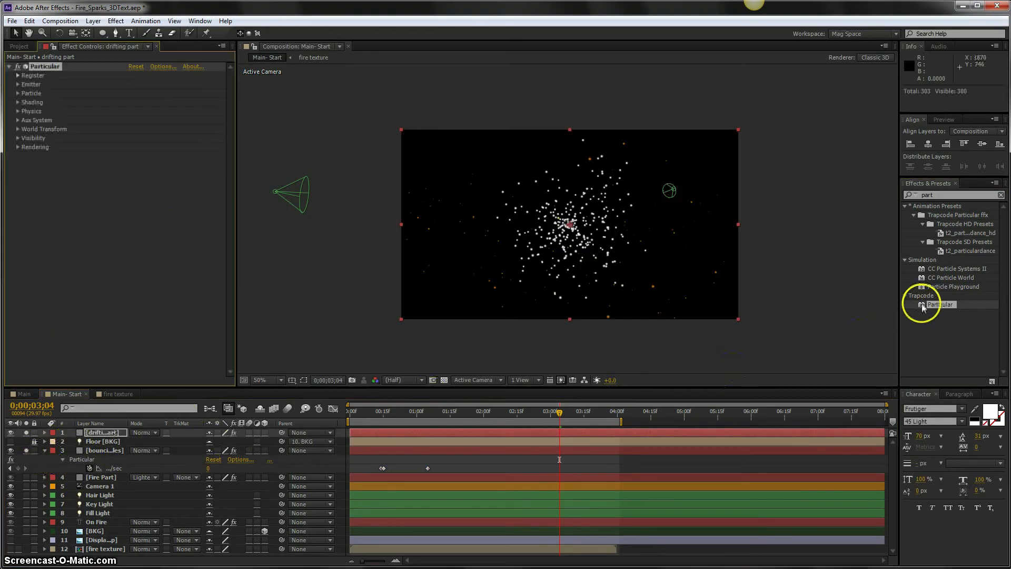
Make the drifting part emitter a Box with Emitter Size X 1500 and Z 1000, placed at Position Z -330.
left_click(17, 84)
left_click(141, 102)
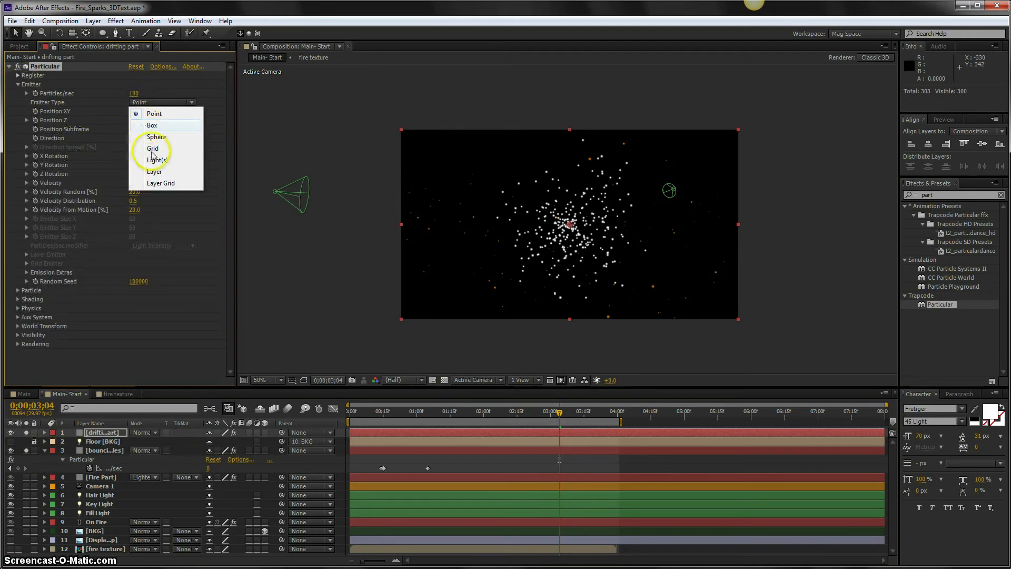
left_click(152, 125)
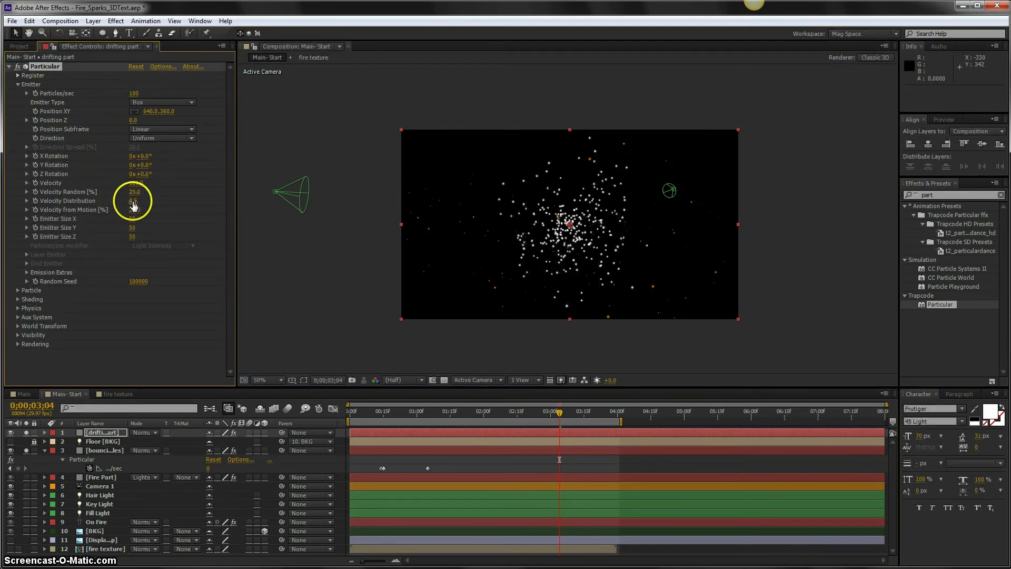
left_click(133, 219)
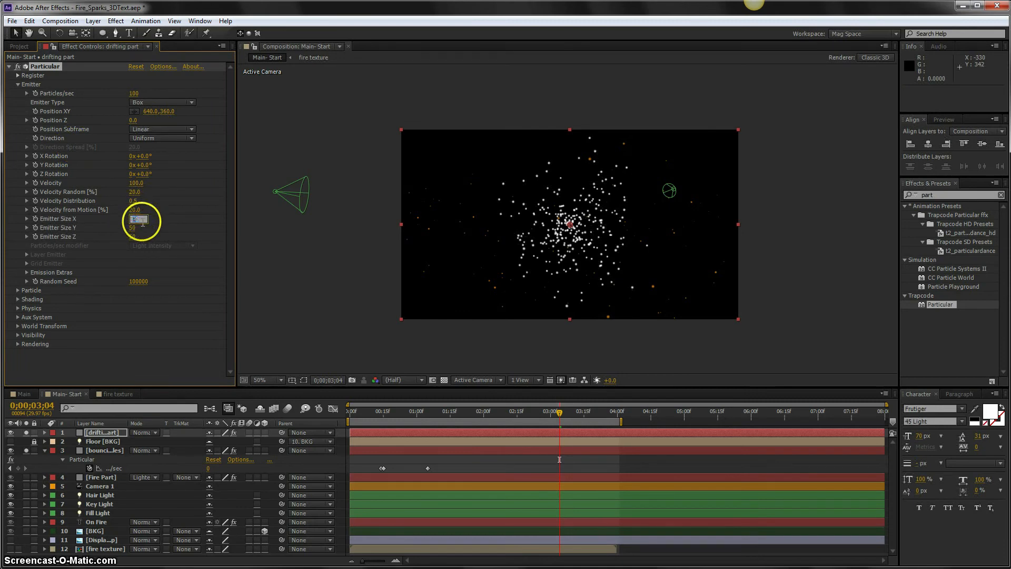
type("1500")
key("Tab")
key("Tab")
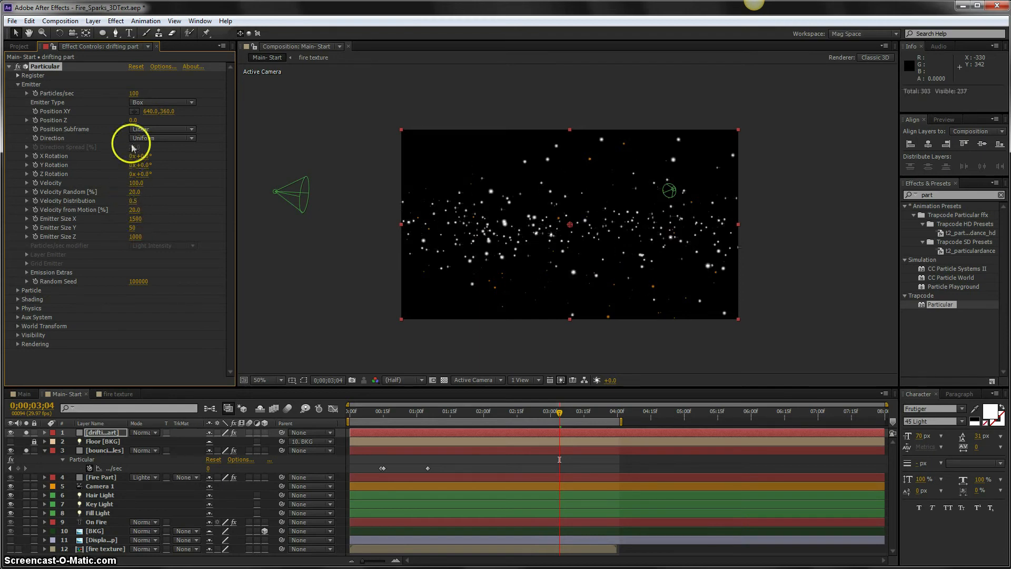
left_click_drag(134, 121, 115, 120)
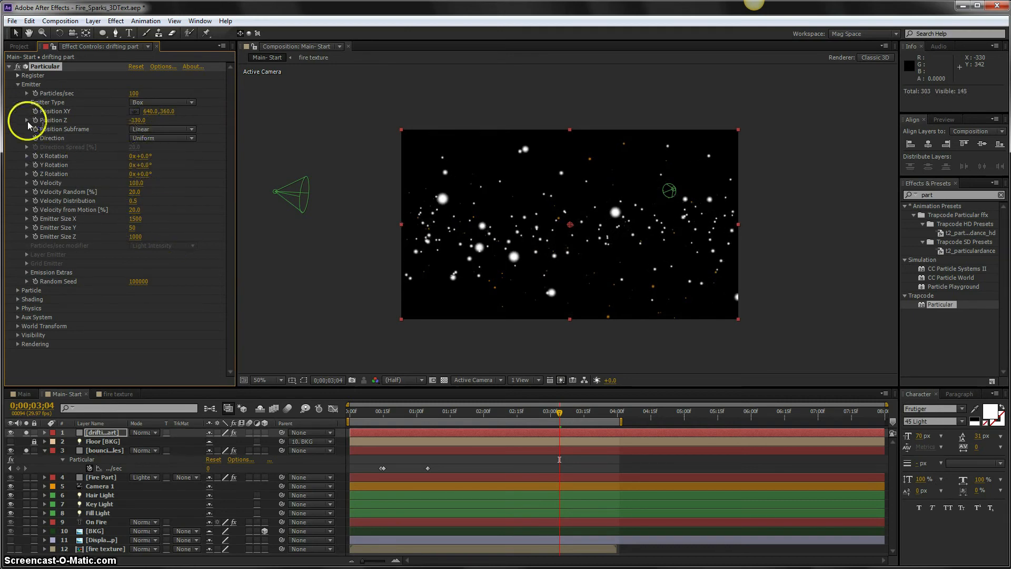
Change the drifting particles' type to Cloudlet and set their Size to 1.5.
left_click(19, 85)
left_click(18, 94)
left_click(144, 120)
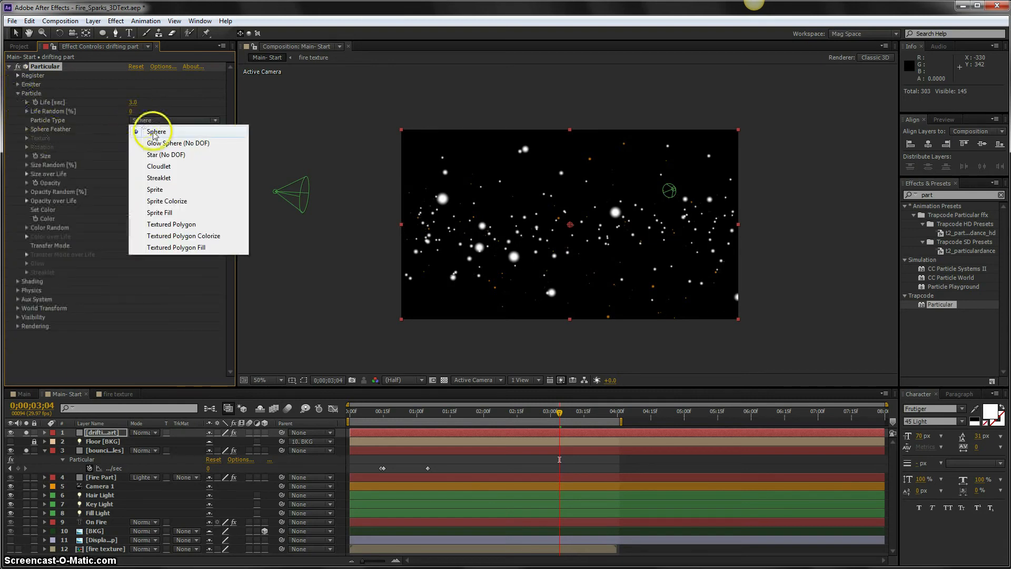
left_click(158, 167)
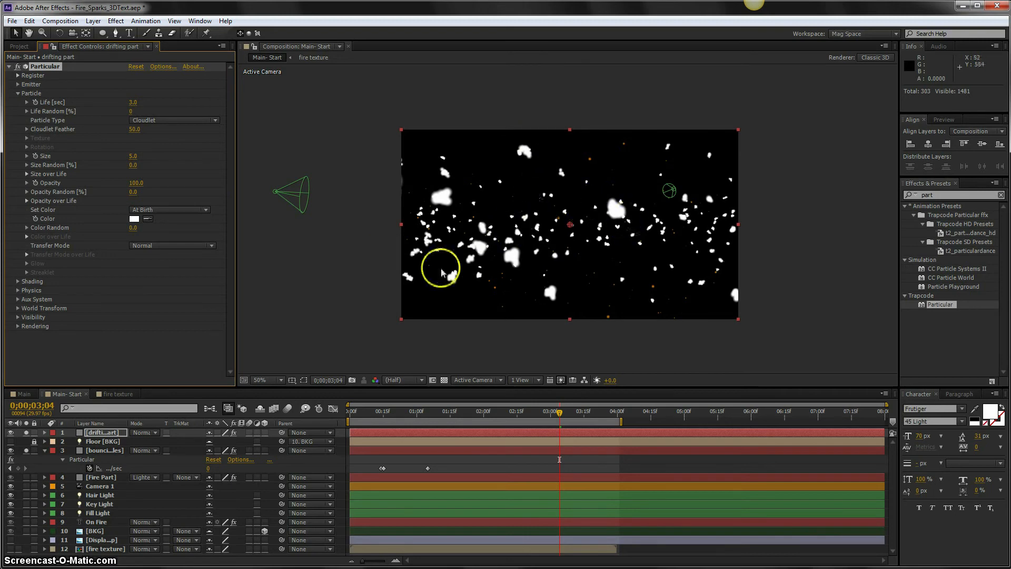
left_click(134, 156)
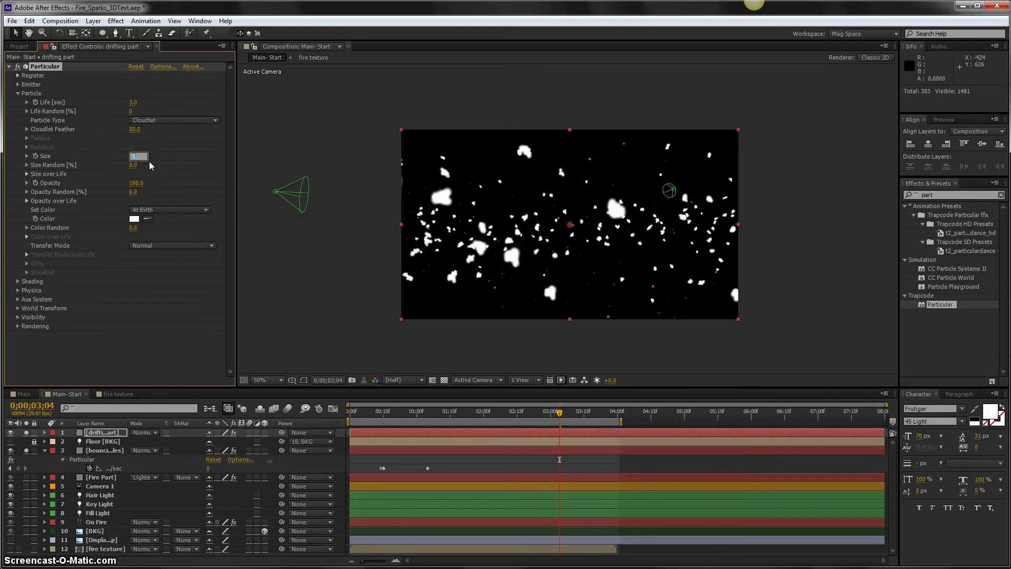
key("Return")
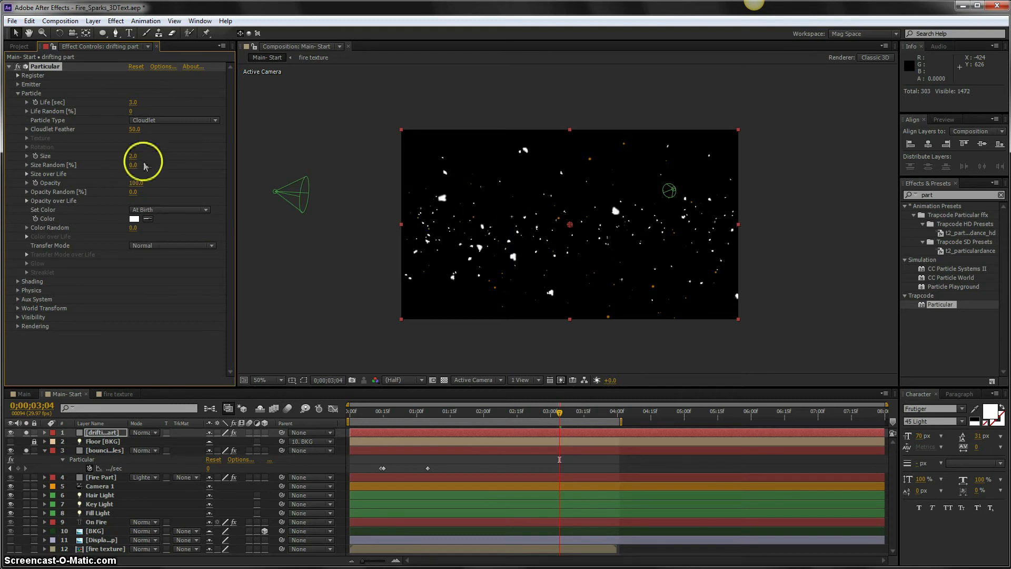
key("Return")
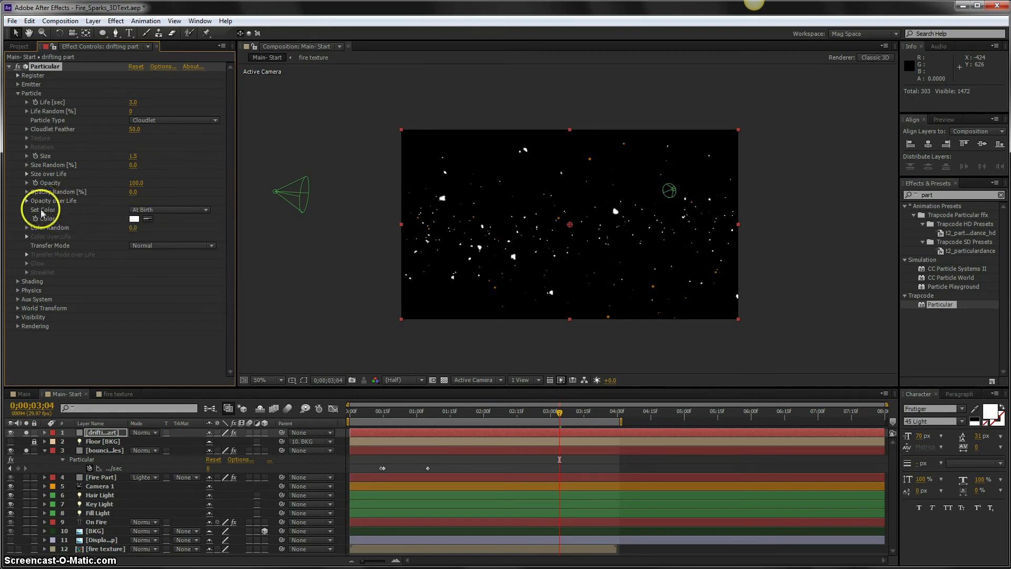
Set the drifting particles' Set Color to Over Life and load the green gradient preset for Color over Life.
left_click(135, 211)
left_click(153, 234)
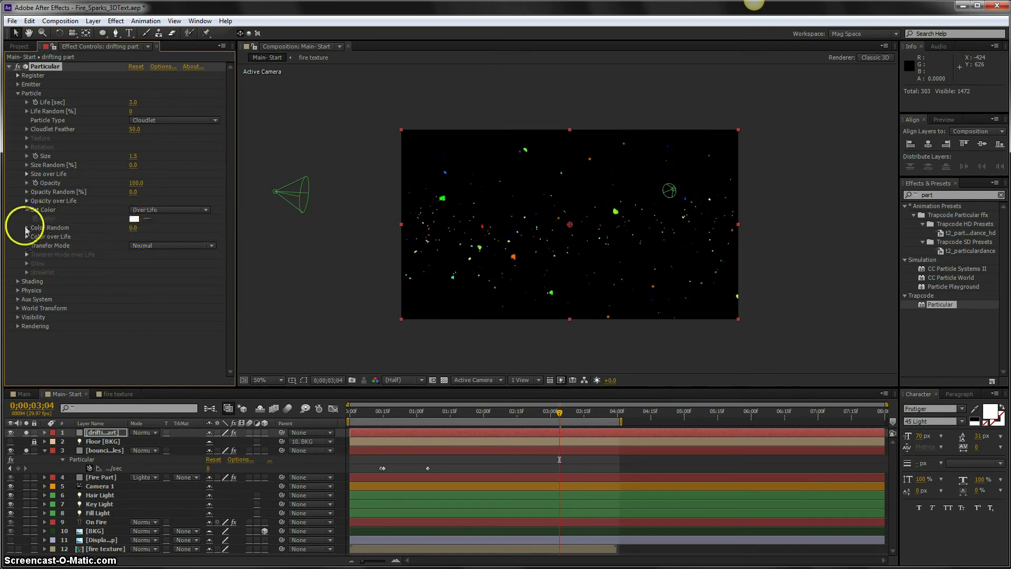
left_click(26, 237)
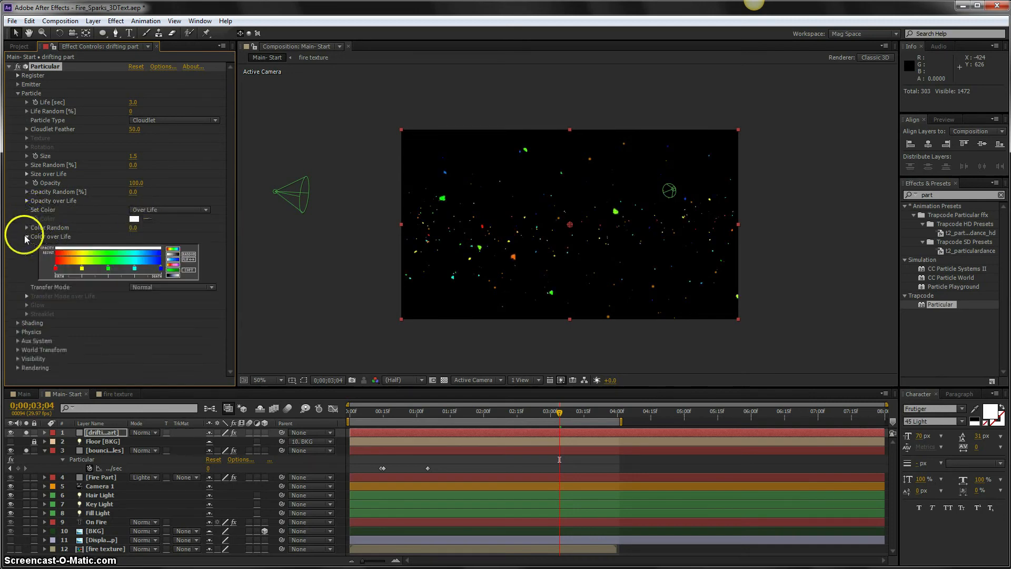
left_click(172, 270)
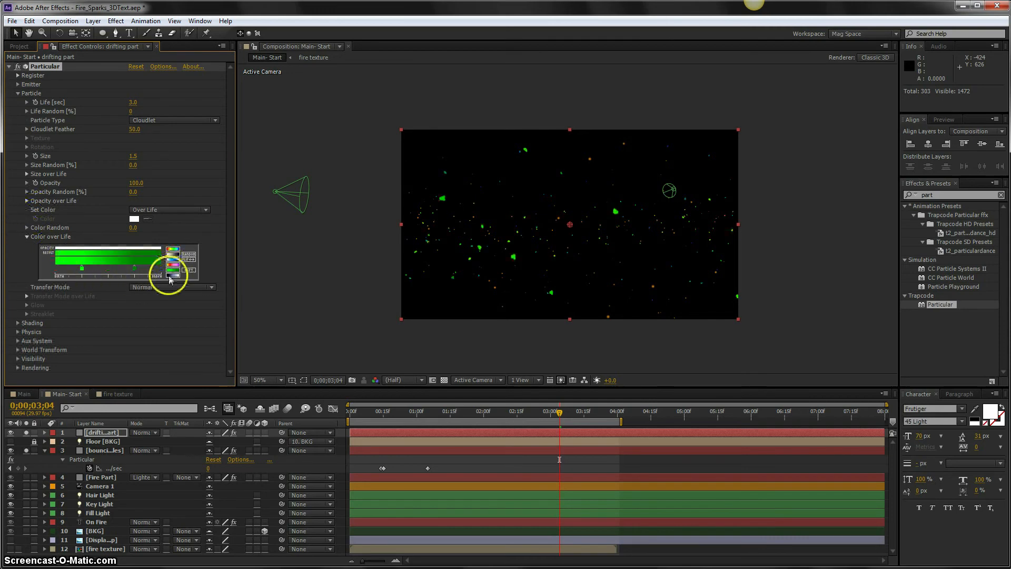
Recolor the two stops of the Color over Life gradient to orange FFA200 and darker orange F26100.
double_click(82, 271)
left_click_drag(760, 226, 761, 251)
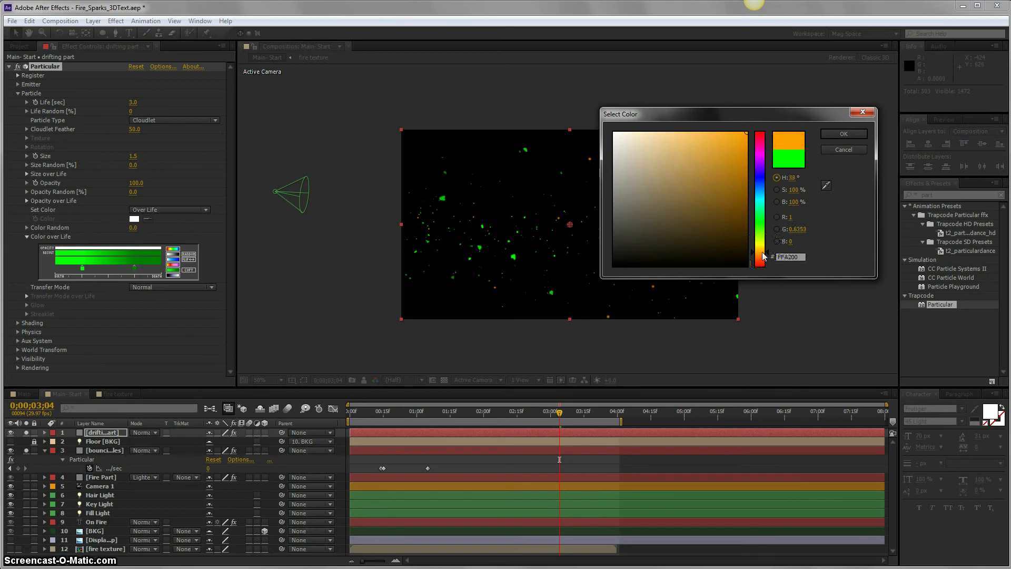
left_click(840, 135)
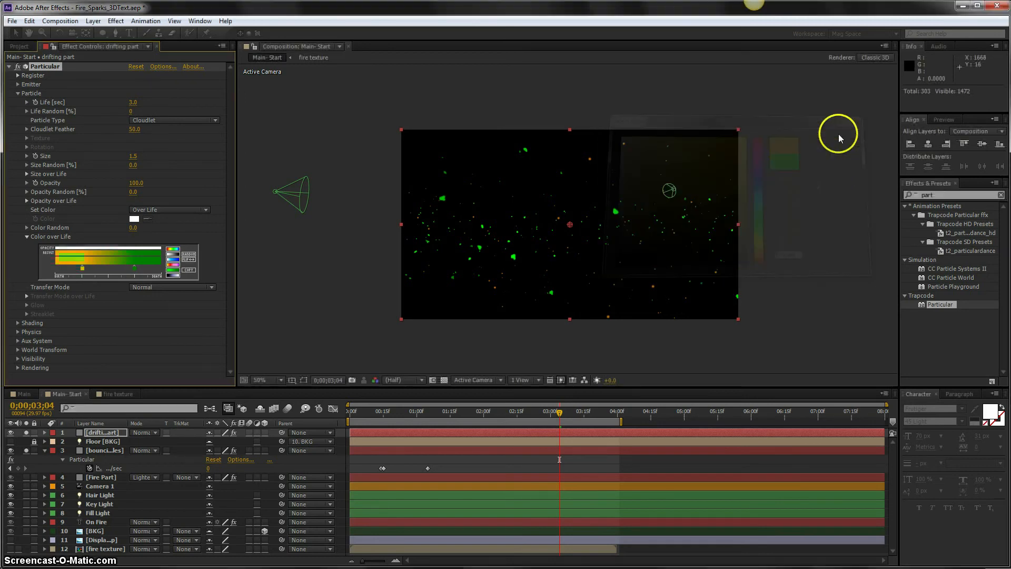
double_click(136, 269)
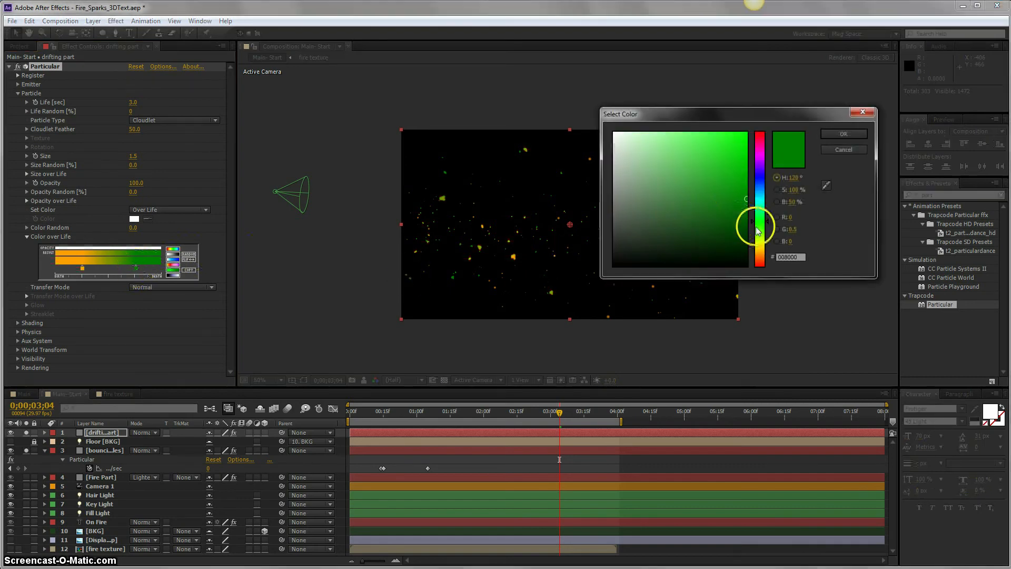
left_click_drag(765, 227, 763, 254)
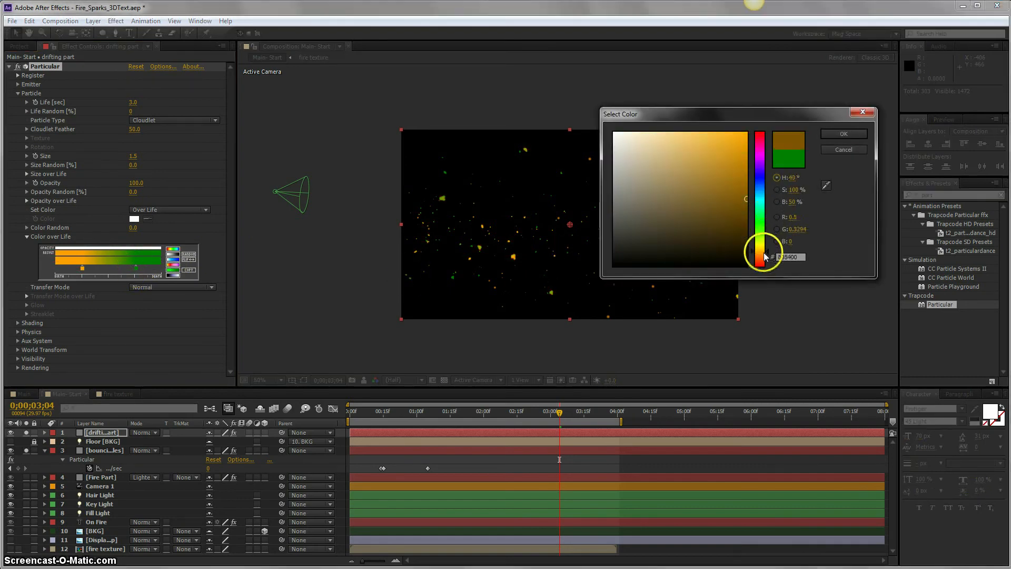
left_click(748, 139)
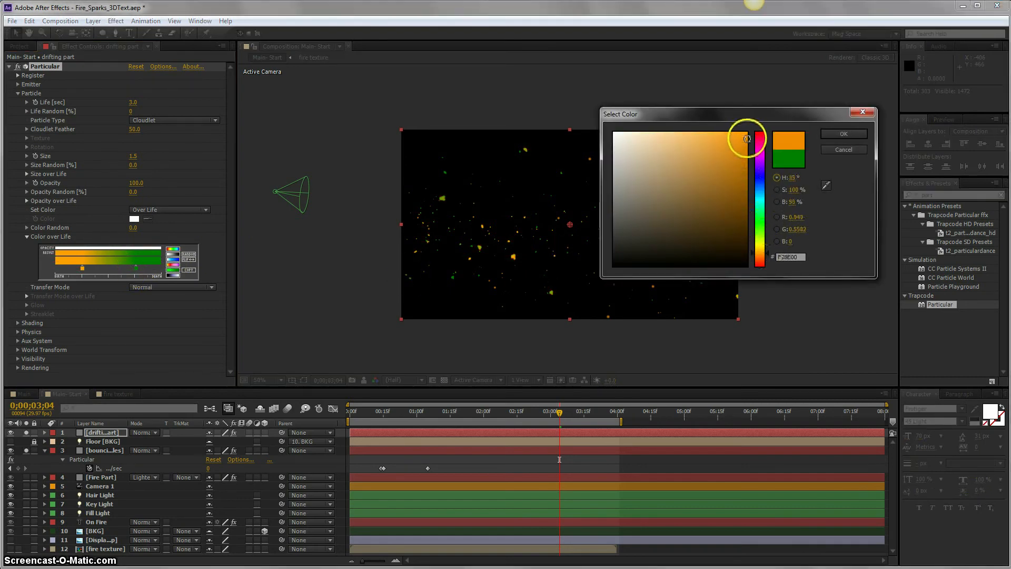
left_click(762, 260)
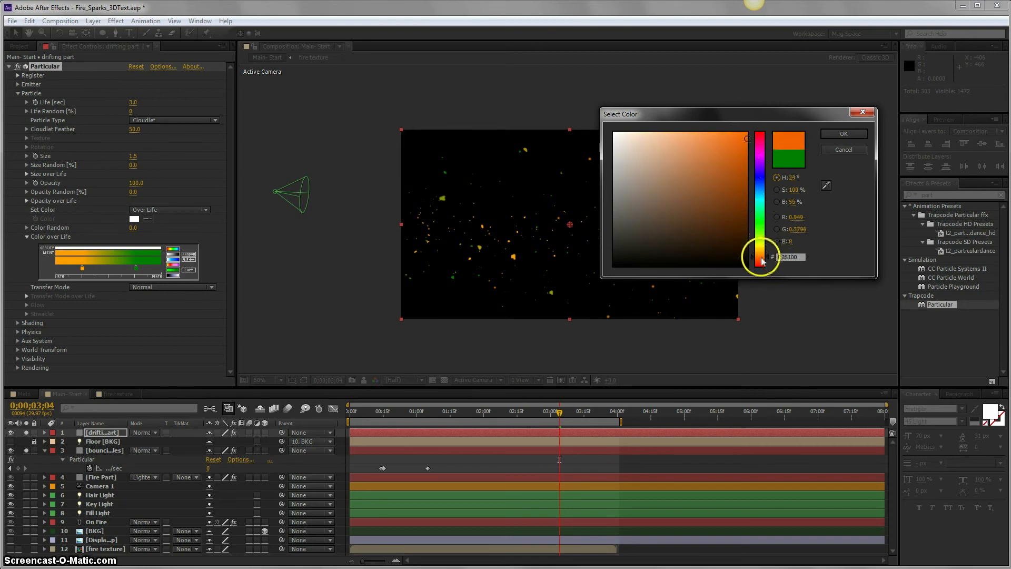
left_click(837, 135)
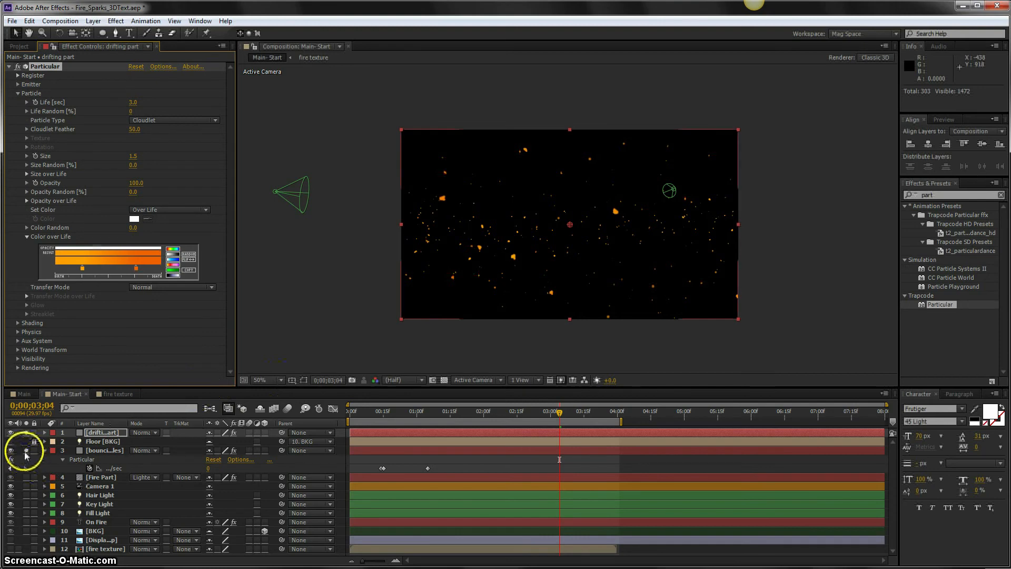
Check the drifting particles against the soloed Fire Part at 0;00;02;00, leaving only the drifting part layer soloed.
left_click(27, 477)
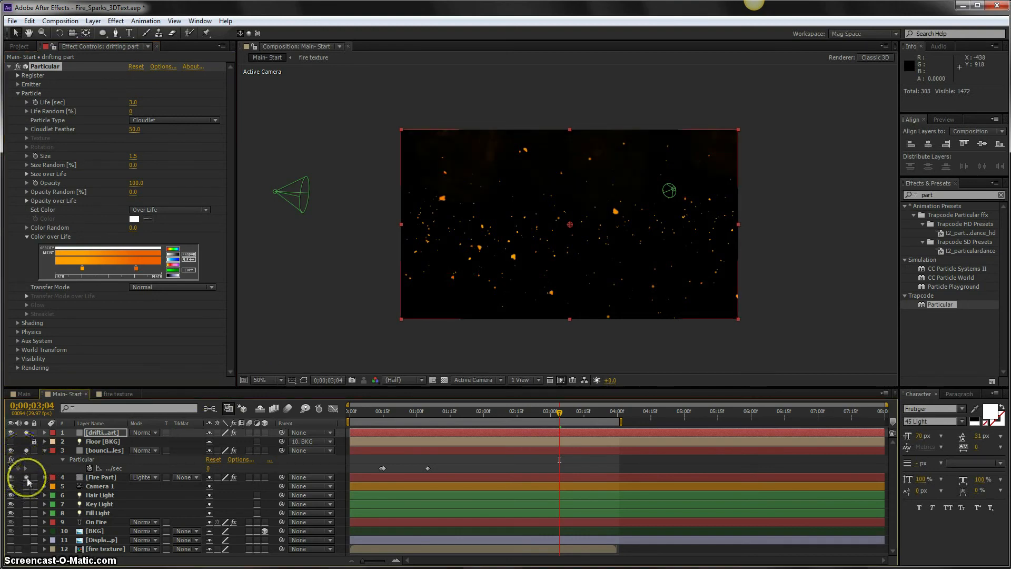
left_click(483, 414)
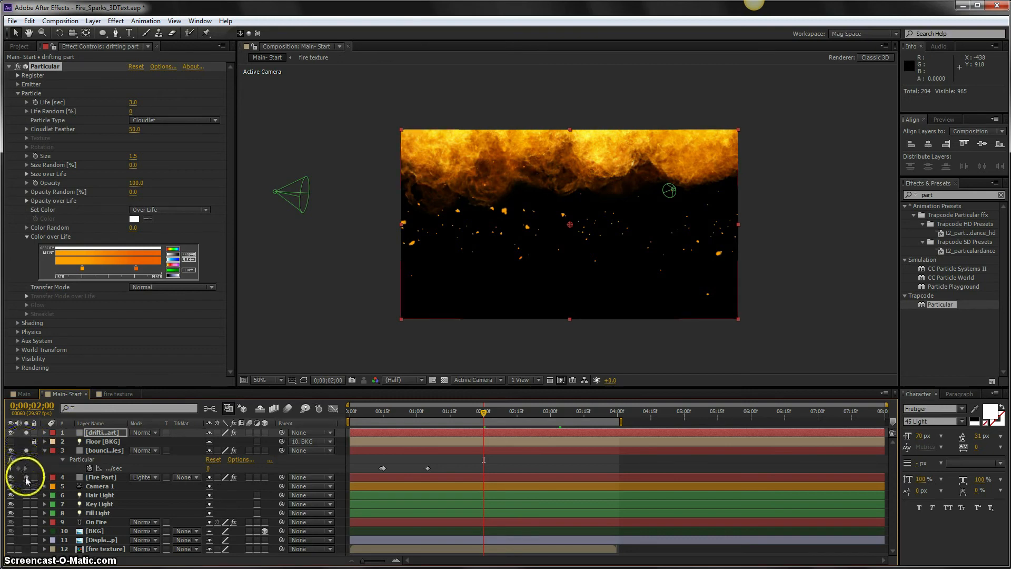
left_click(27, 450)
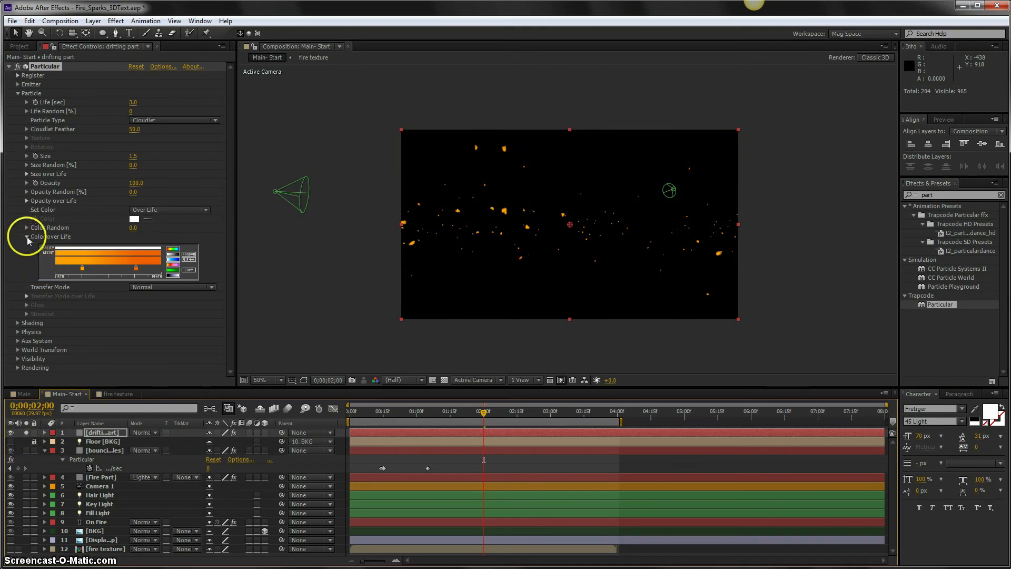
Set the drifting particles' Opacity Random to 20 and Size Random to 50.
left_click(28, 238)
left_click(133, 191)
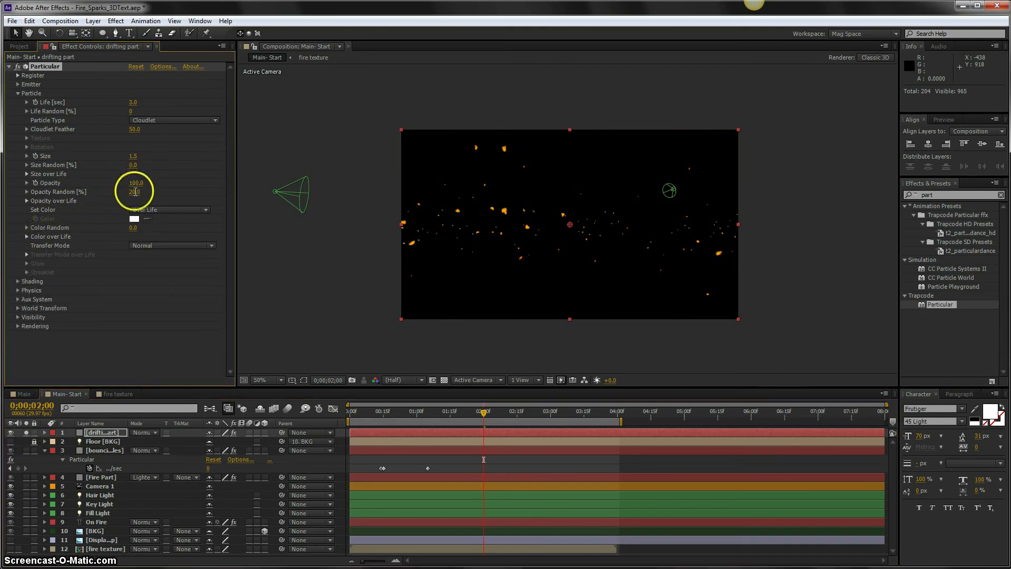
left_click(133, 165)
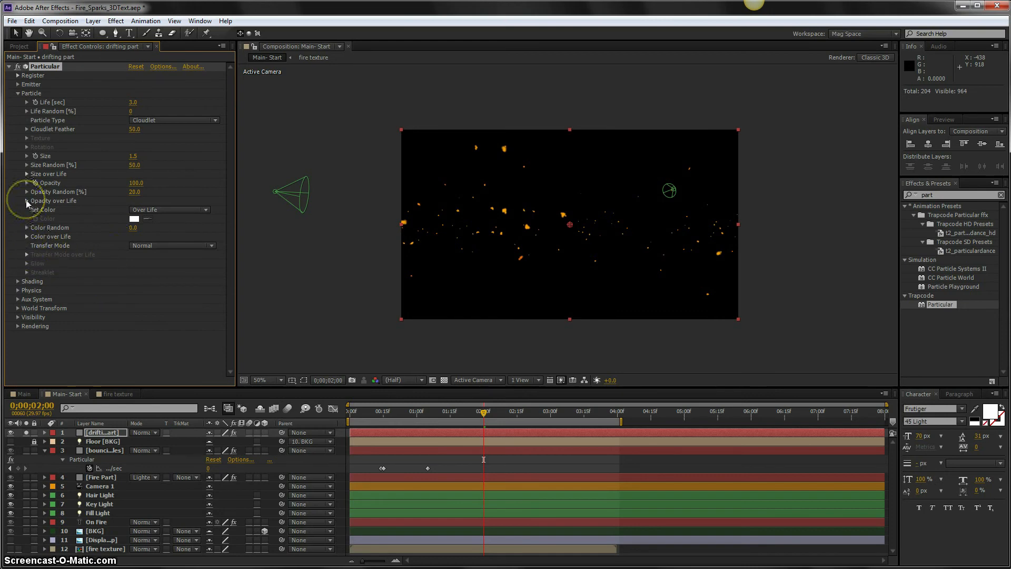
Set Gravity to 100 in the drifting particles' Physics settings, keeping the Air physics model.
left_click(19, 93)
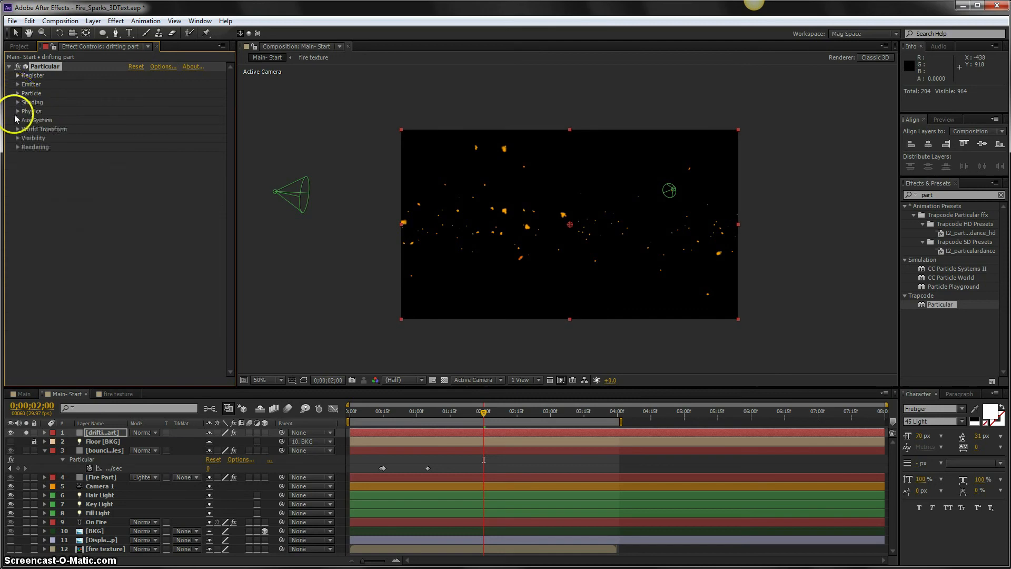
left_click(18, 111)
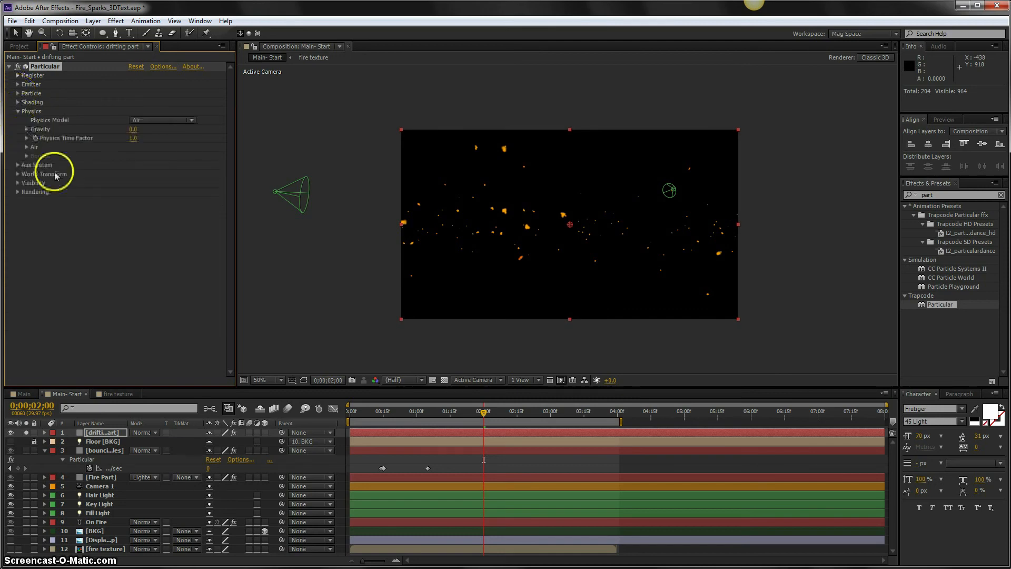
left_click(150, 120)
left_click(152, 122)
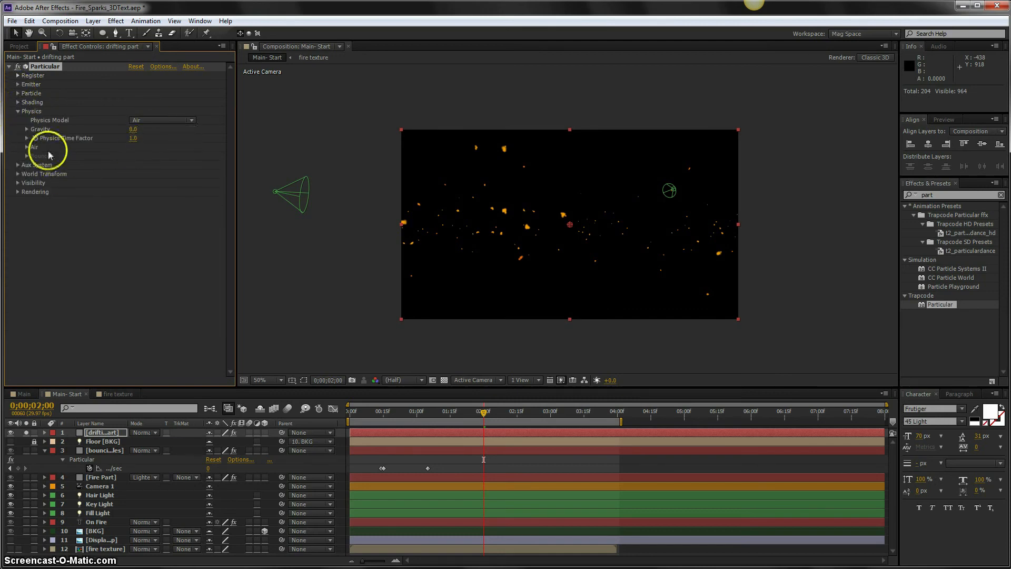
left_click(132, 129)
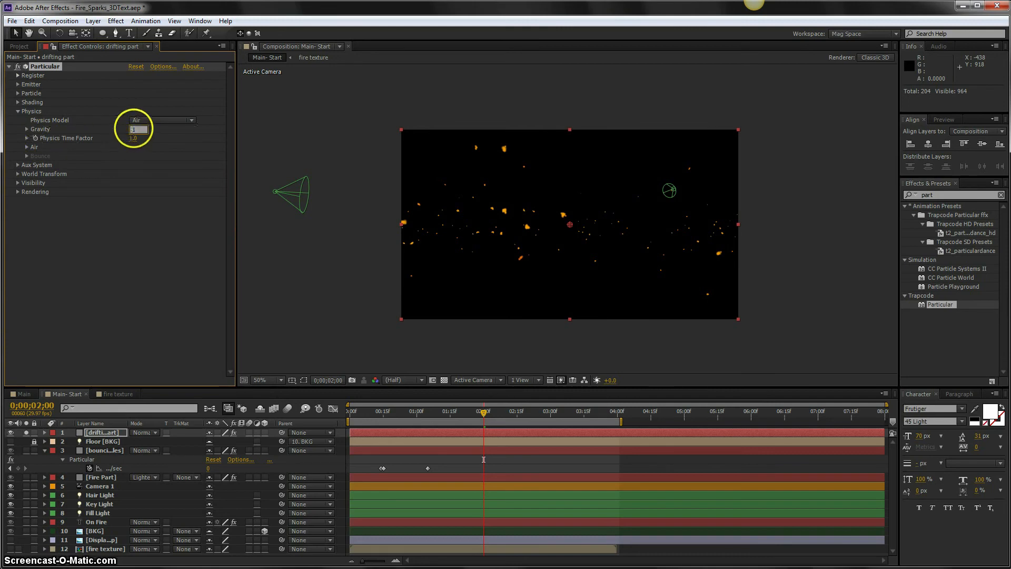
type("100")
left_click(440, 219)
Move the drifting particles' emitter to just above the top edge of the frame, centered horizontally, and preview the fall.
left_click(558, 232)
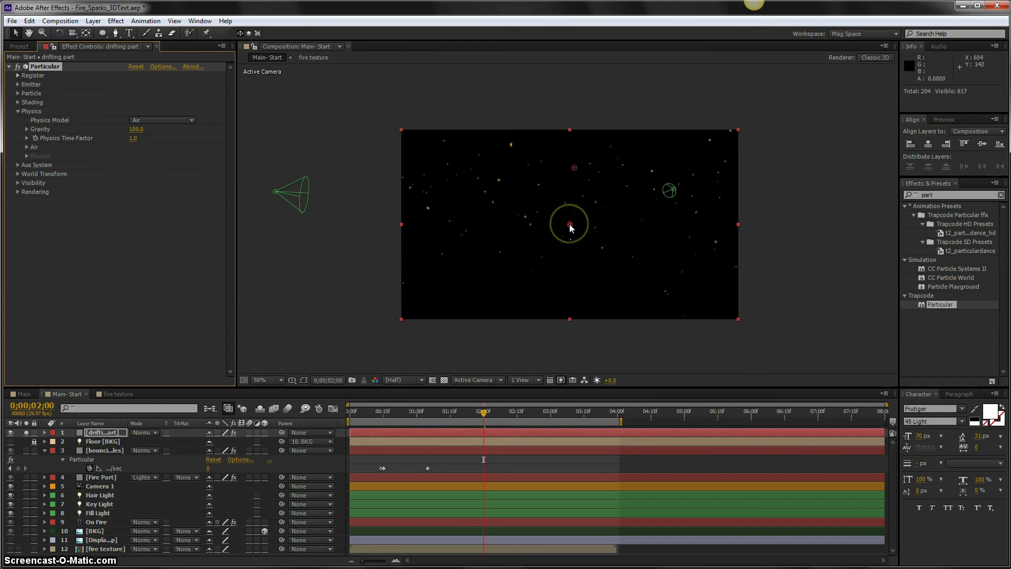
left_click(570, 134)
left_click_drag(570, 138, 570, 123)
key("KP_0")
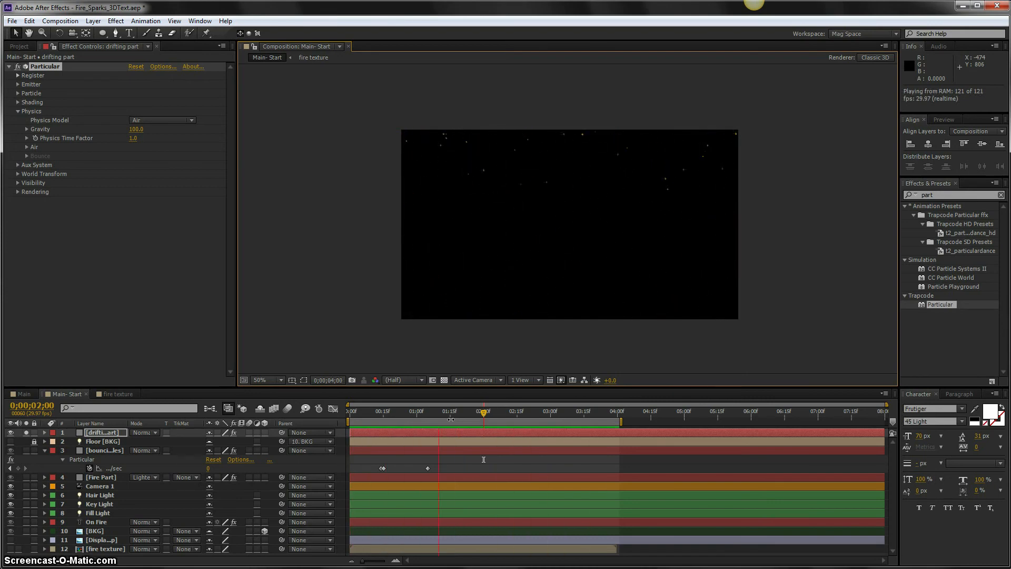
key("space")
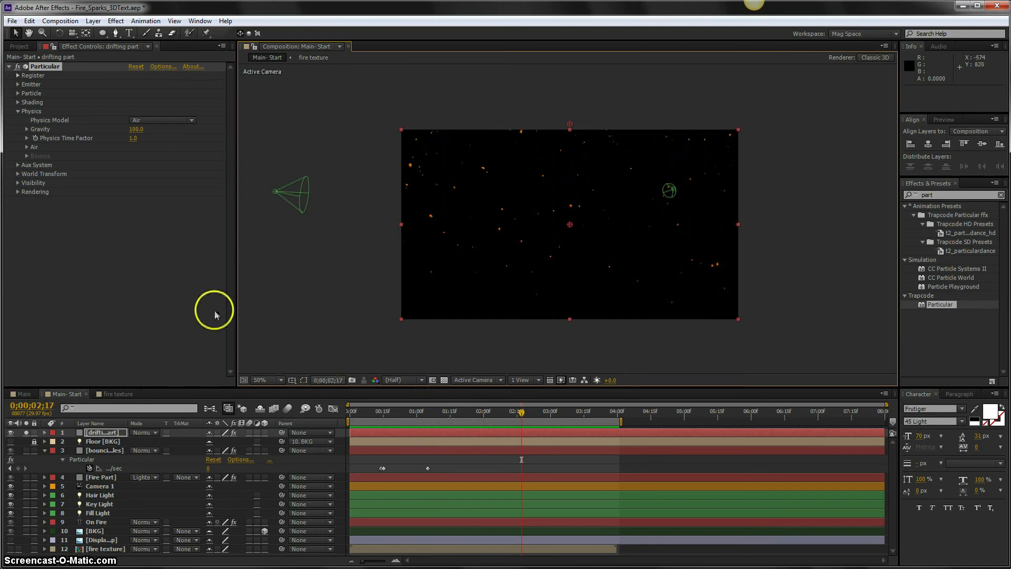
Try a Spin Amplitude of 30 in the Air physics settings and preview the particles' motion.
left_click(26, 148)
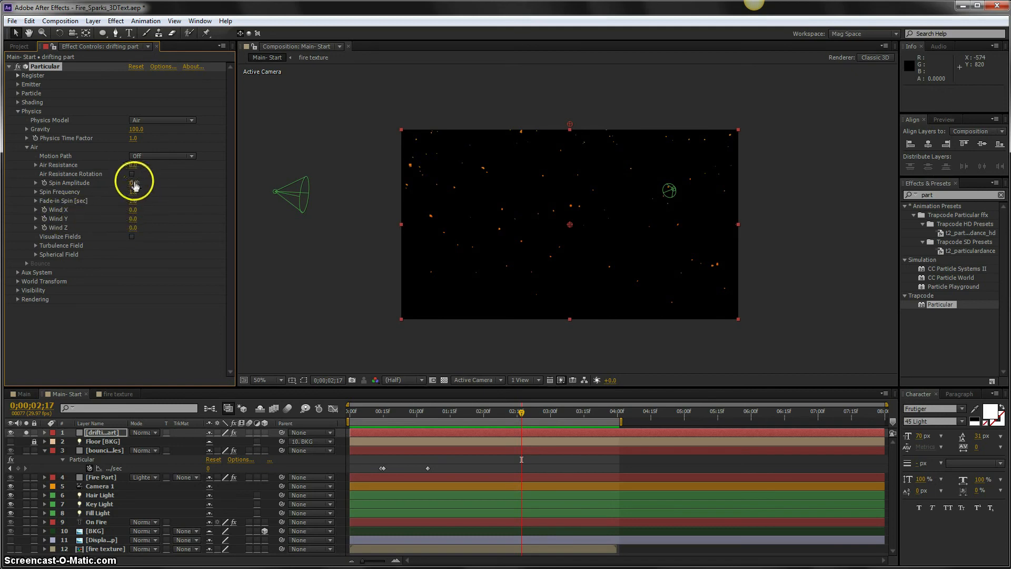
left_click_drag(135, 185, 145, 186)
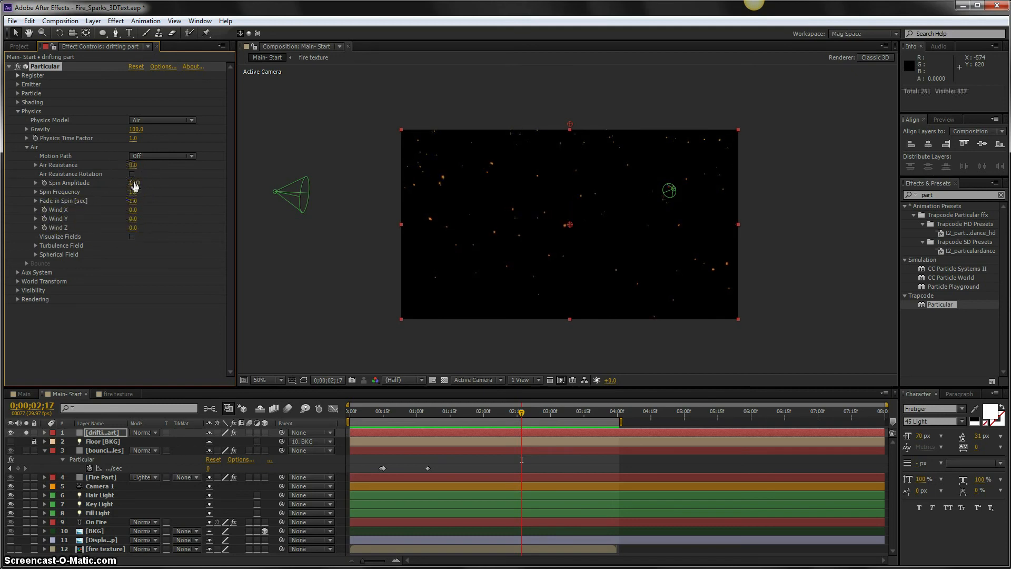
left_click_drag(134, 185, 147, 185)
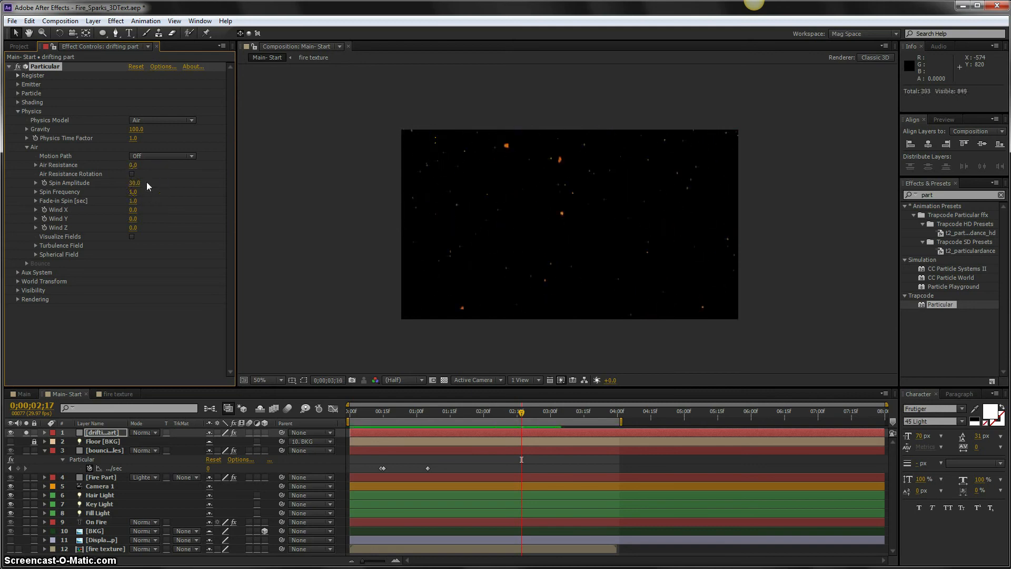
key("space")
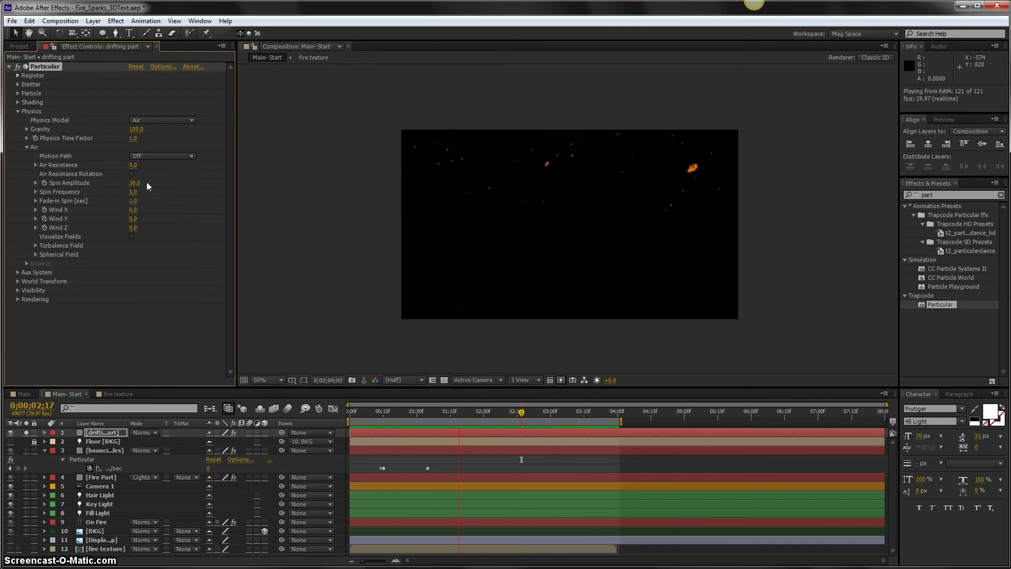
key("space")
Set the drifting particles' Spin Amplitude to 60 and Spin Frequency to 2.5, and preview the motion.
left_click(134, 183)
type("60")
key("Return")
left_click(133, 193)
type("2.5")
key("Return")
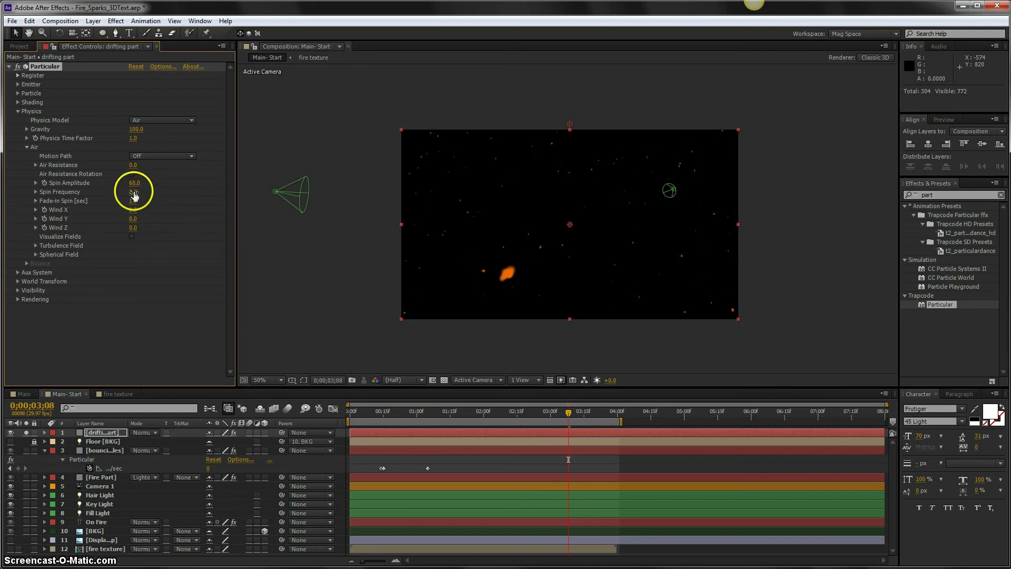
left_click(491, 412)
key("KP_0")
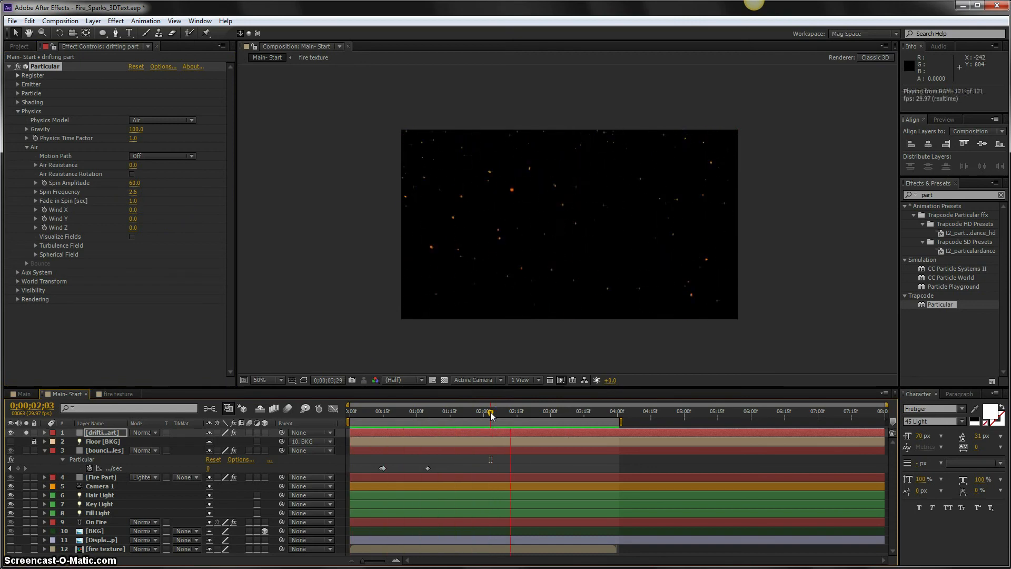
key("space")
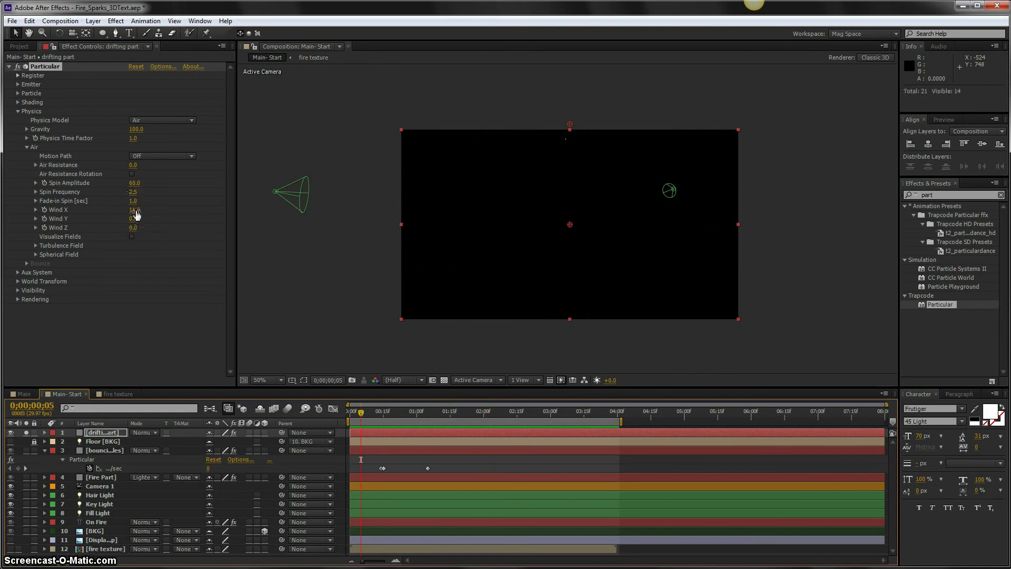
Set the drifting particles' Wind X to 36 and Wind Z to -31, and preview the result.
left_click_drag(137, 213, 163, 224)
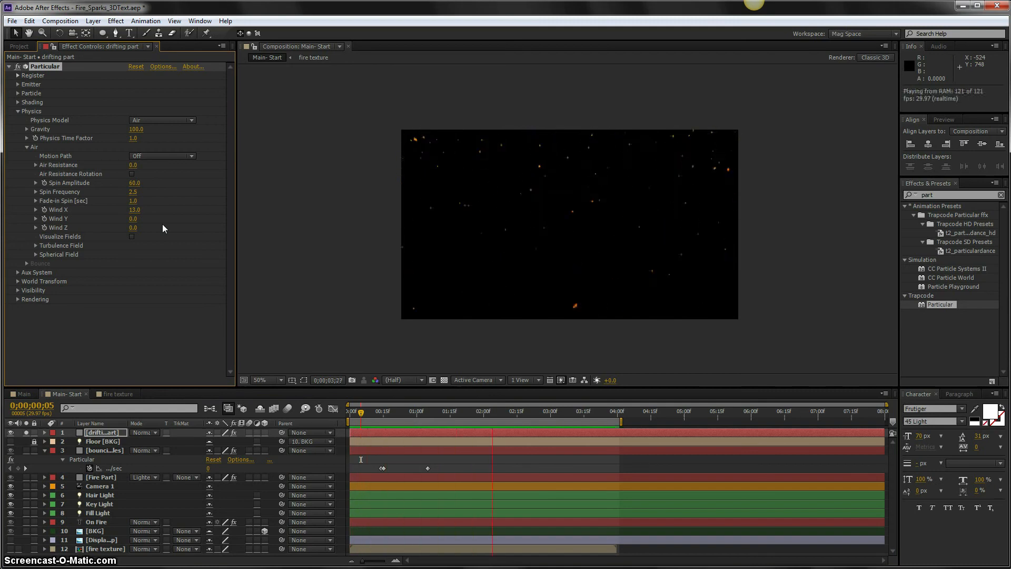
left_click(135, 227)
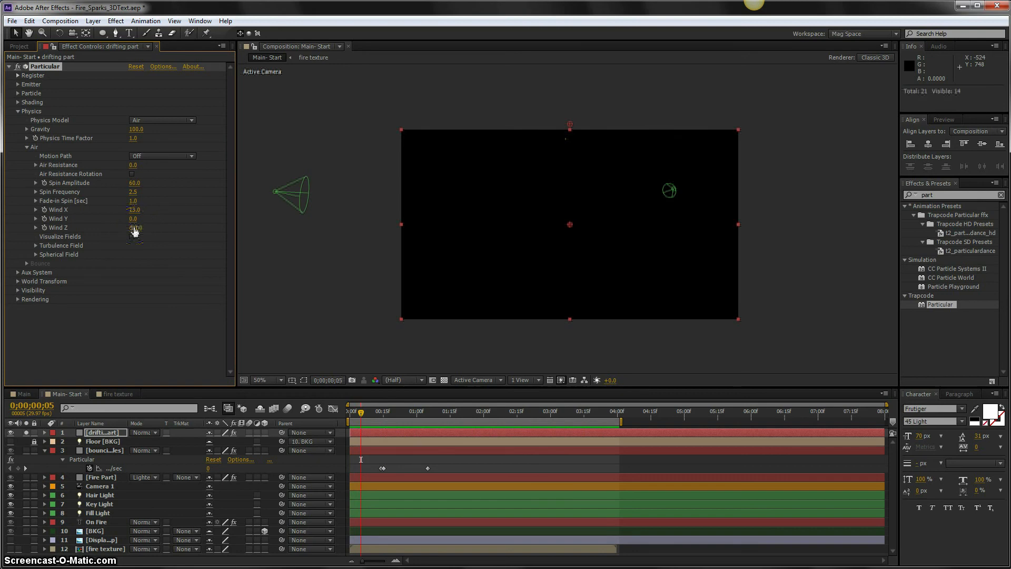
left_click_drag(134, 210, 138, 213)
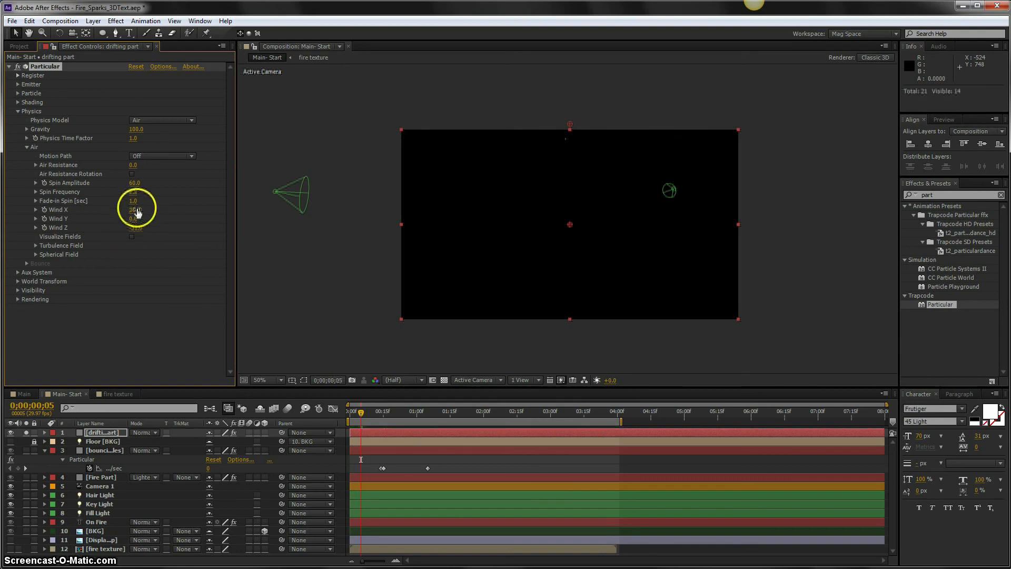
key("KP_0")
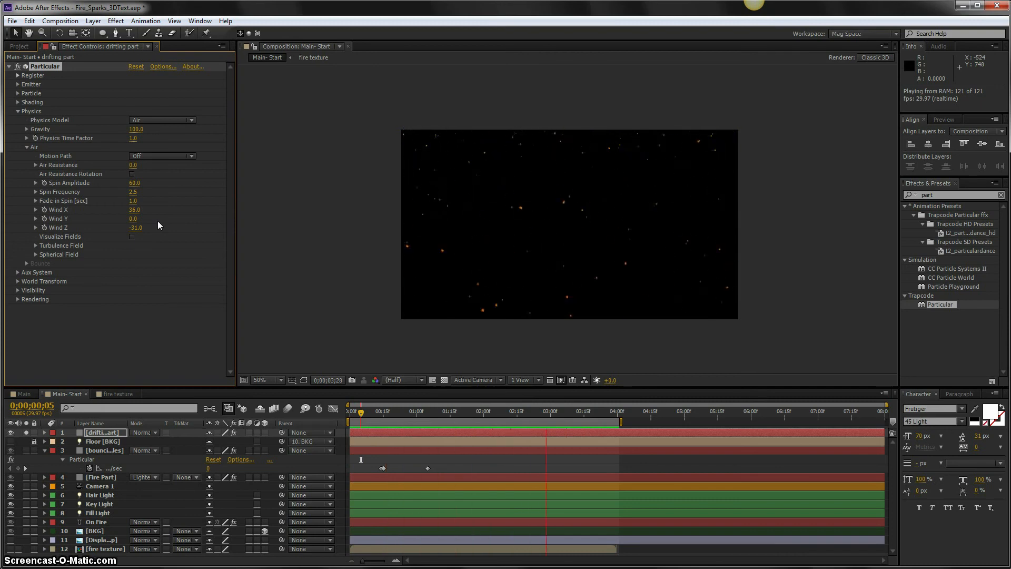
key("space")
Unsolo the drifting part layer and preview the full composition with text, fire and particles.
left_click(21, 113)
left_click(27, 432)
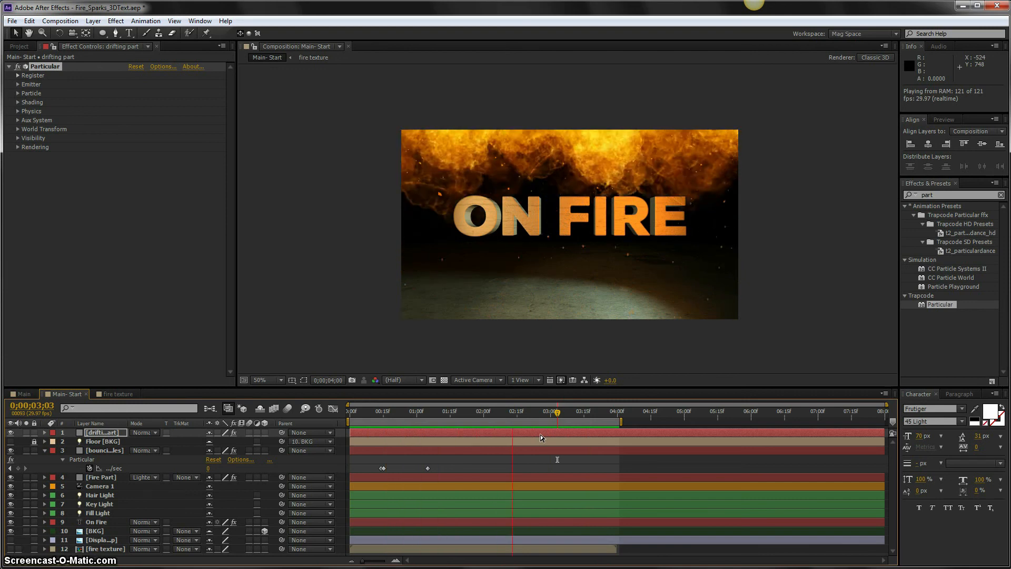
key("space")
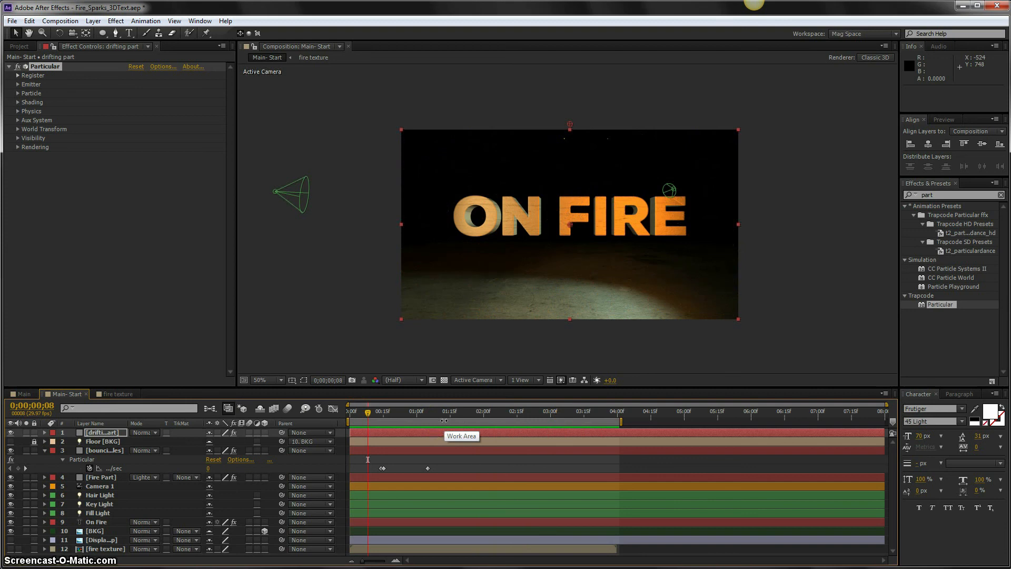
Switch to the Main composition, enlarge the timeline area, and inspect the Light Intensity Slider's keyframes at different times.
left_click(24, 394)
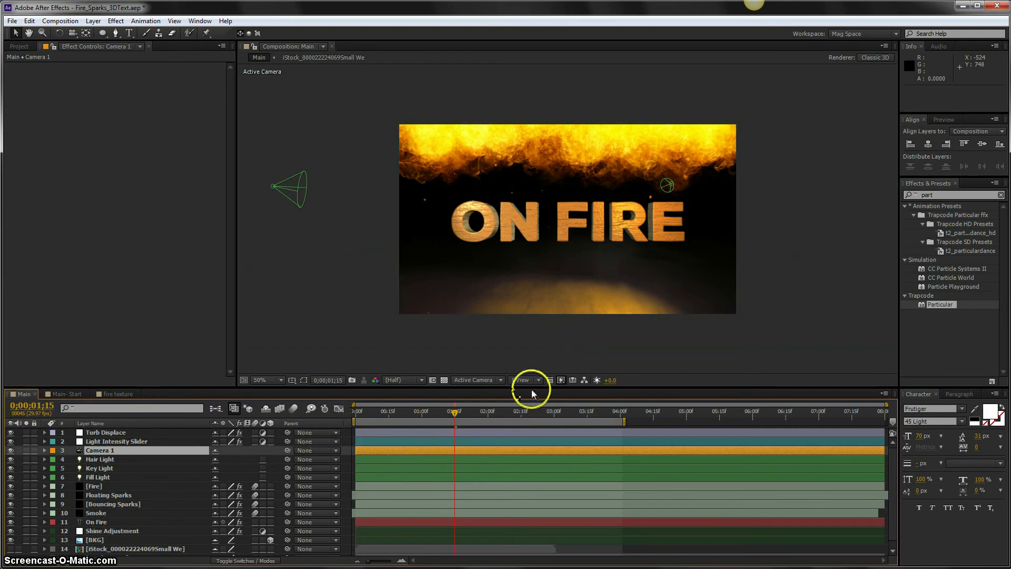
left_click_drag(533, 388, 531, 303)
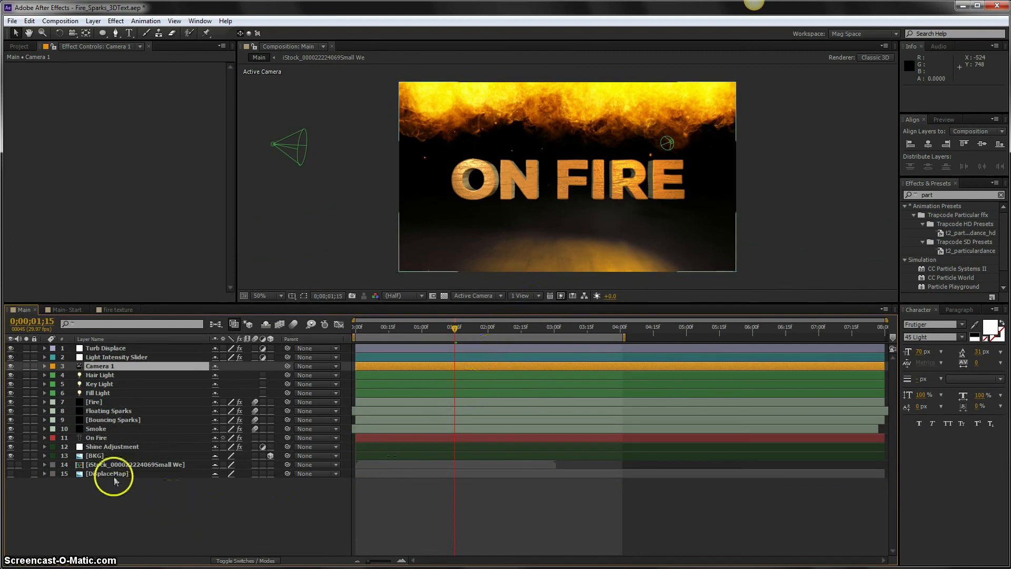
left_click(102, 357)
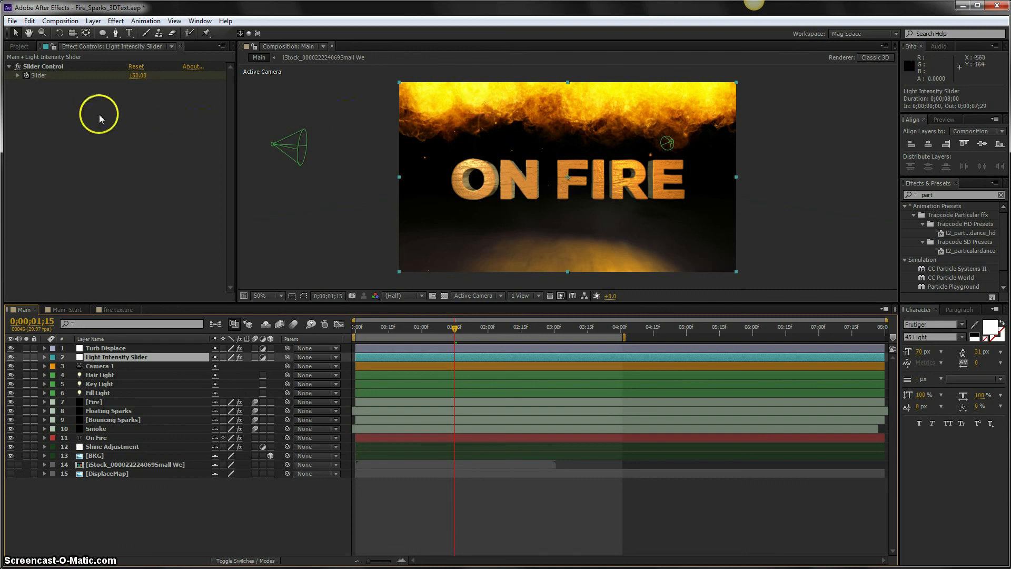
key("u")
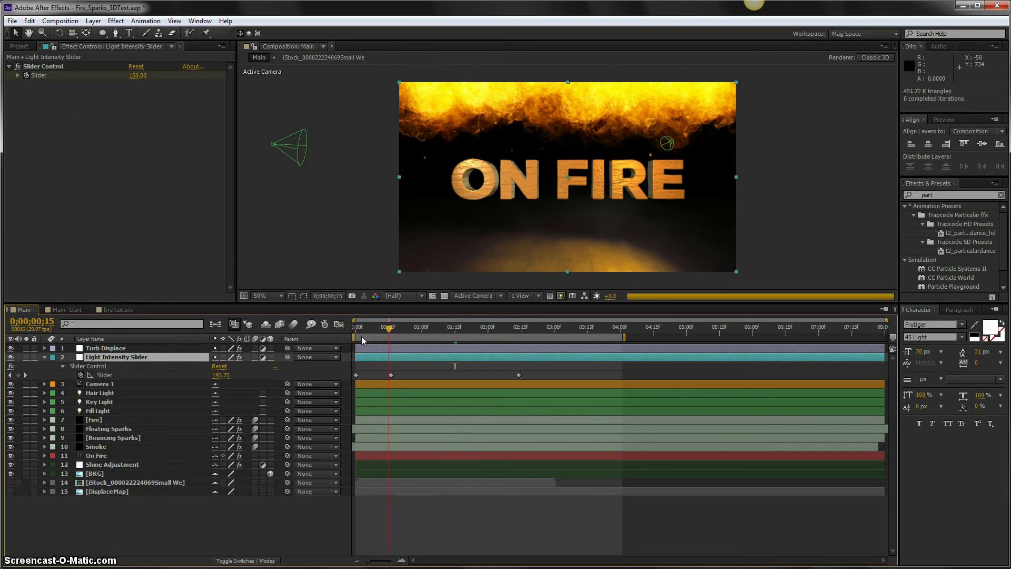
left_click(399, 330)
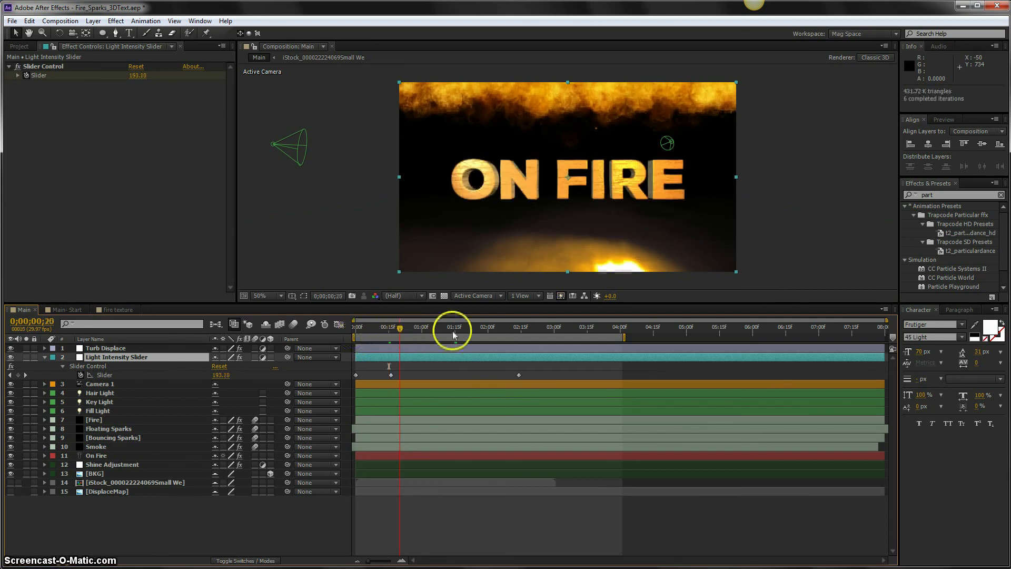
left_click(519, 327)
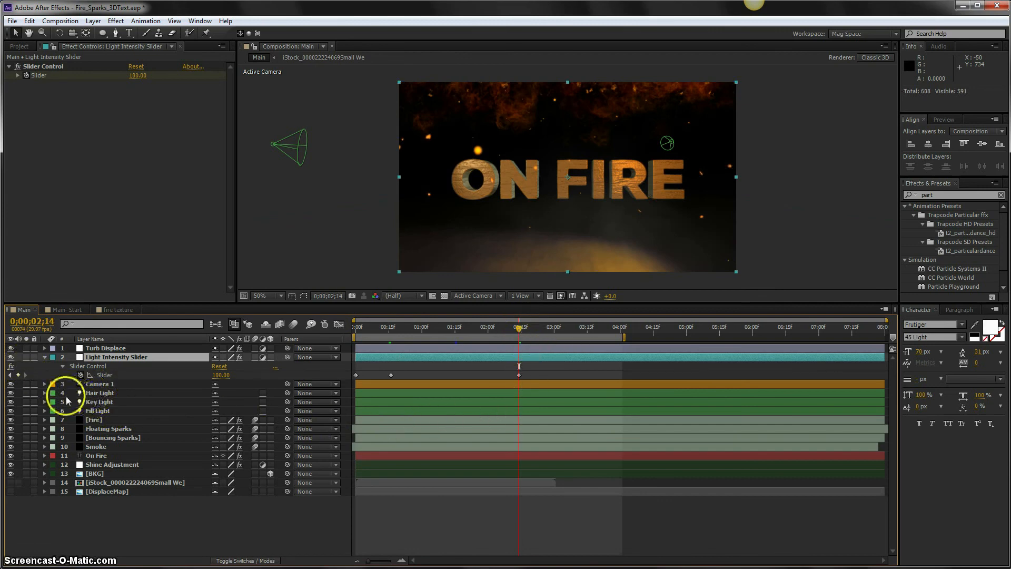
Examine the Key Light's Intensity expression, and check the lighting on the text around 0;00;00;17.
left_click(99, 393)
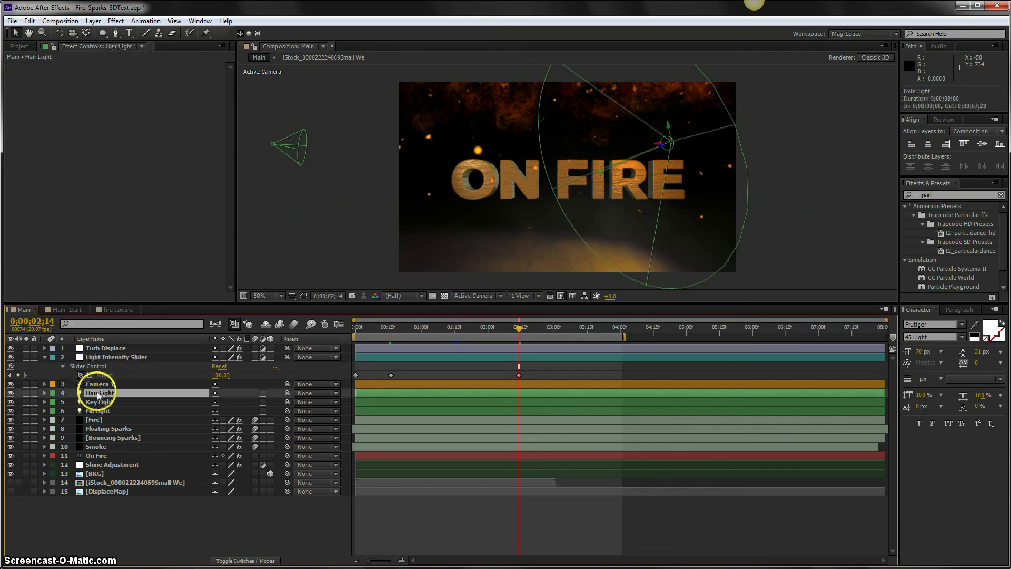
left_click(100, 402)
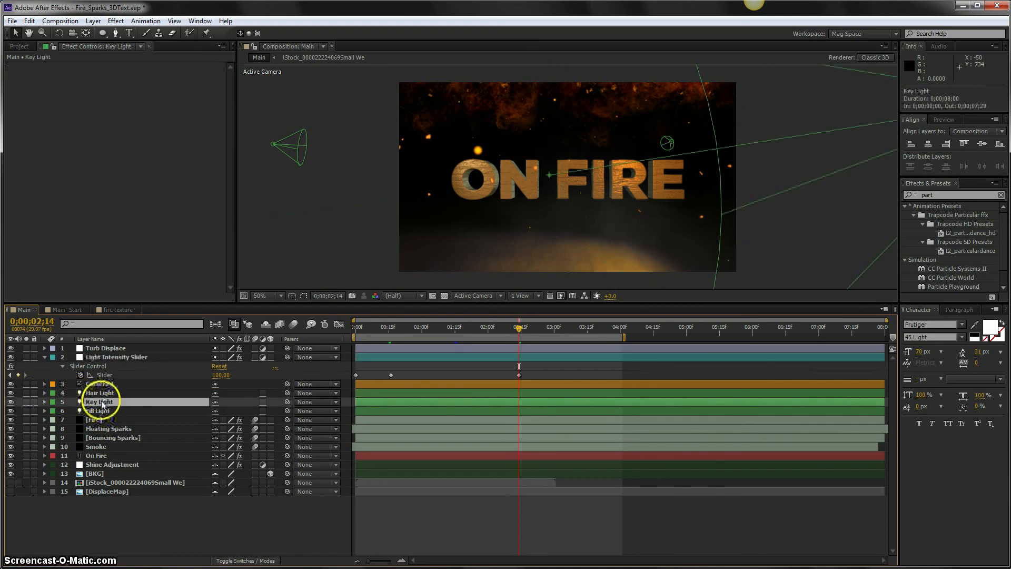
key("e")
key("e")
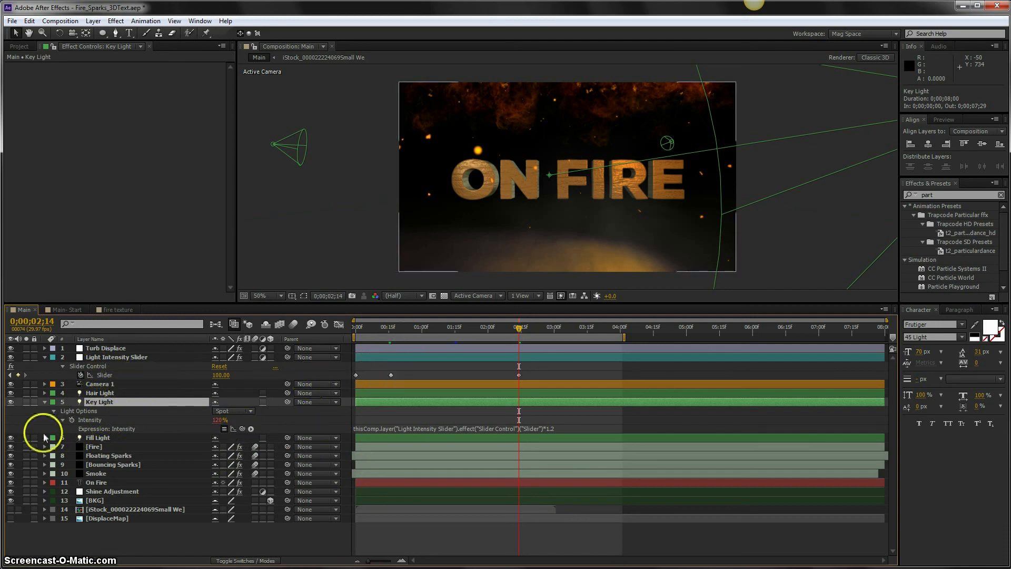
left_click(45, 403)
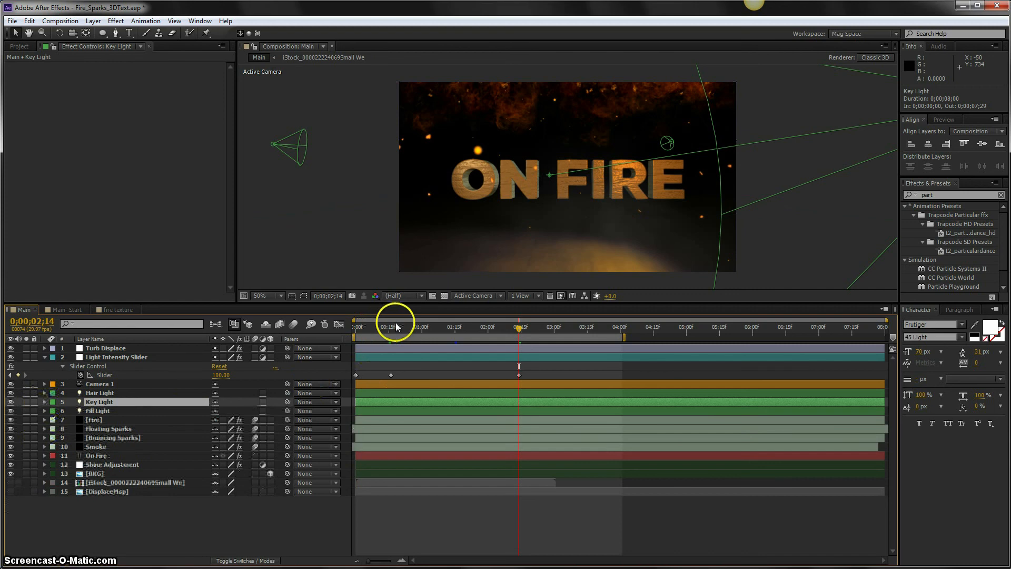
left_click(393, 326)
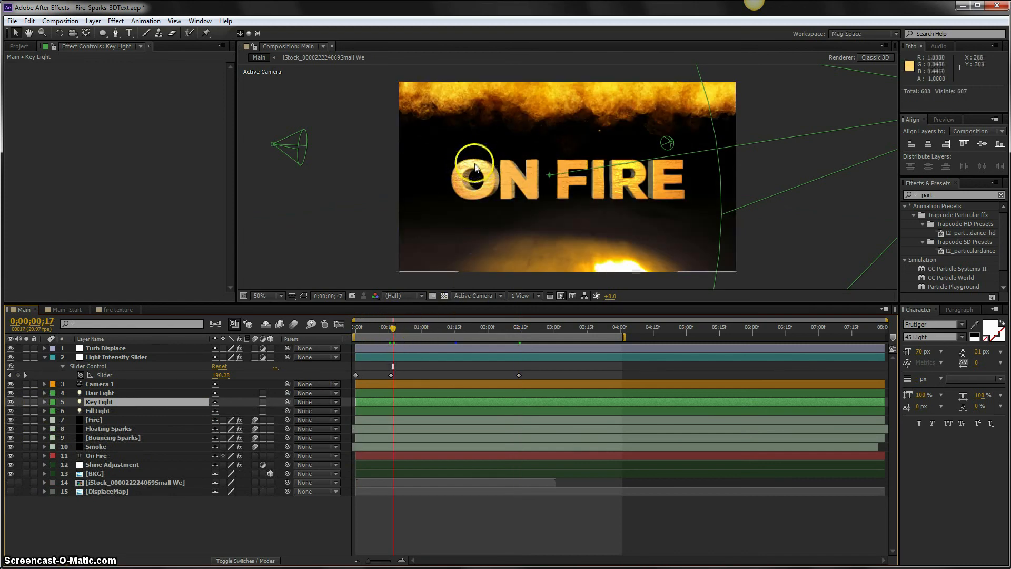
left_click_drag(569, 169, 629, 170)
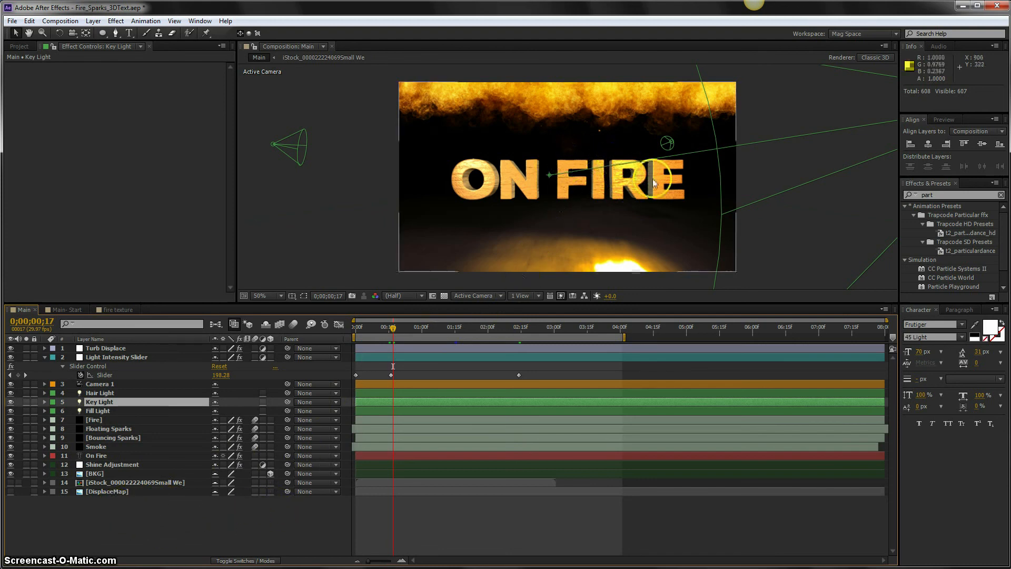
Inspect the effects on the Shine Adjustment and Turb Displace layers, and examine the text close up at 0;00;01;13.
left_click(100, 464)
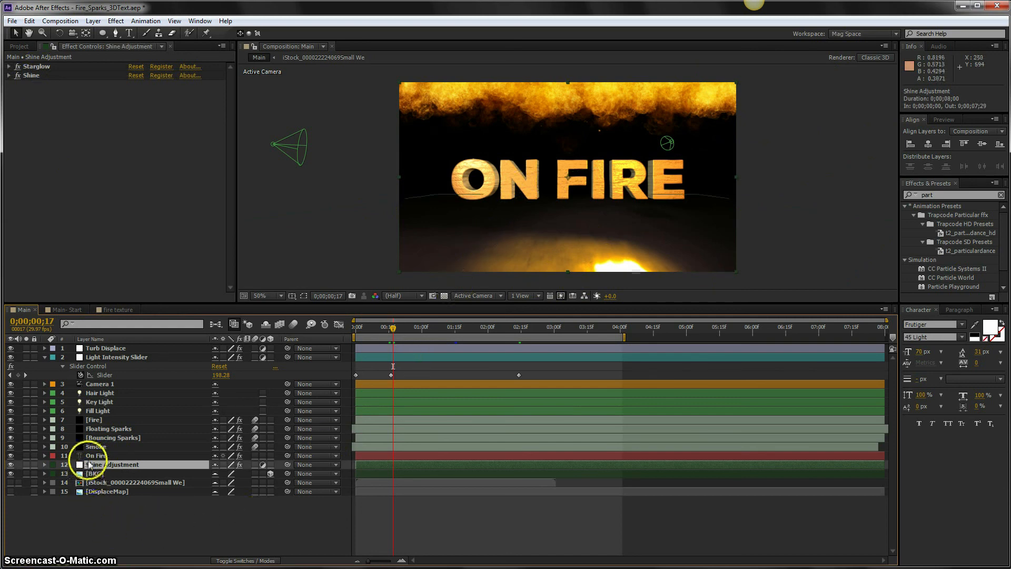
left_click(103, 348)
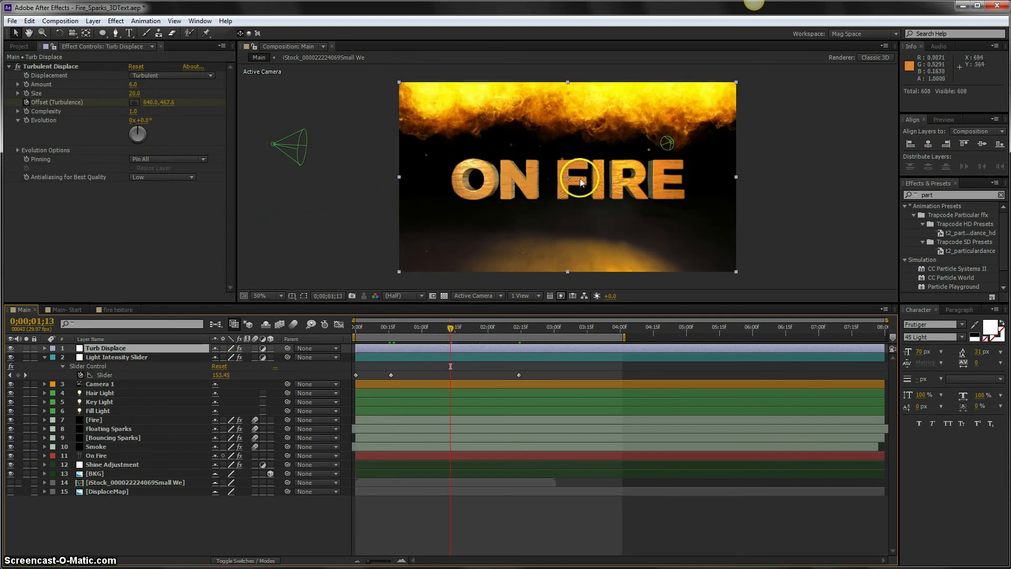
scroll(581, 181, "up", 5)
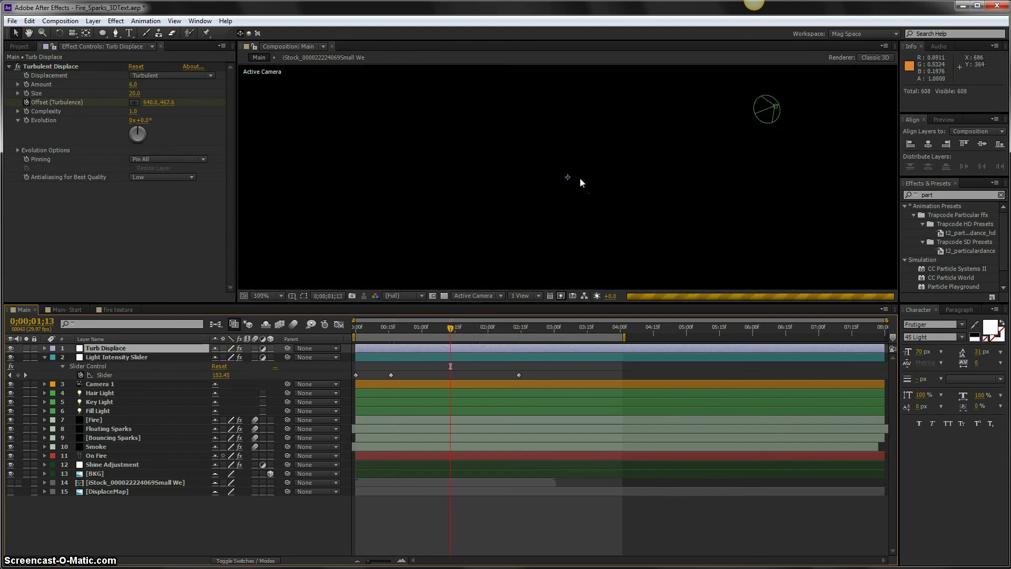
scroll(580, 178, "down", 4)
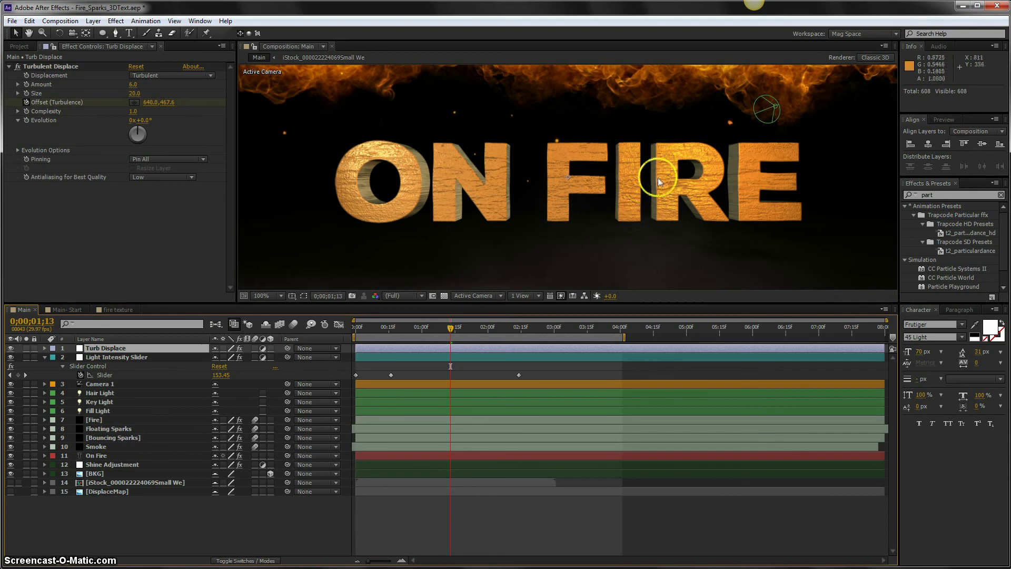